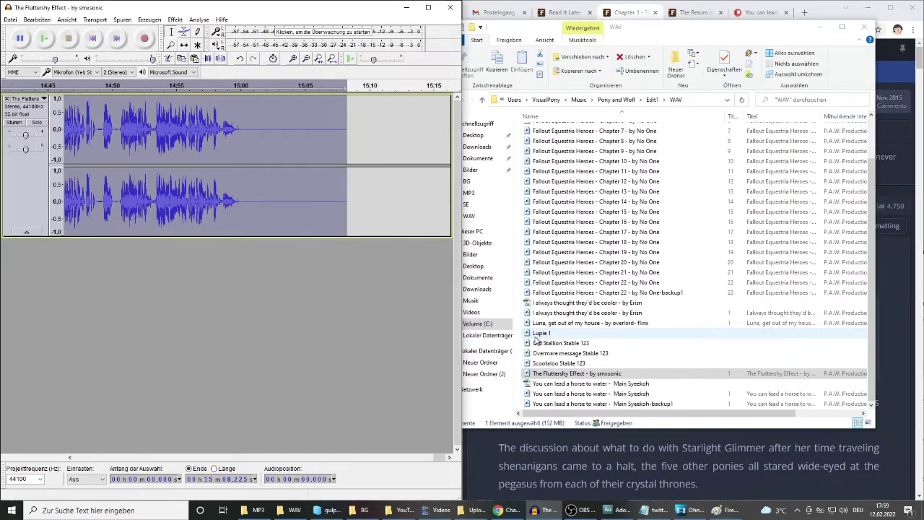
- Export the Fluttershy Effect track as a 16-bit PCM WAV under its existing name, replacing the old file
key("ctrl+shift+e")
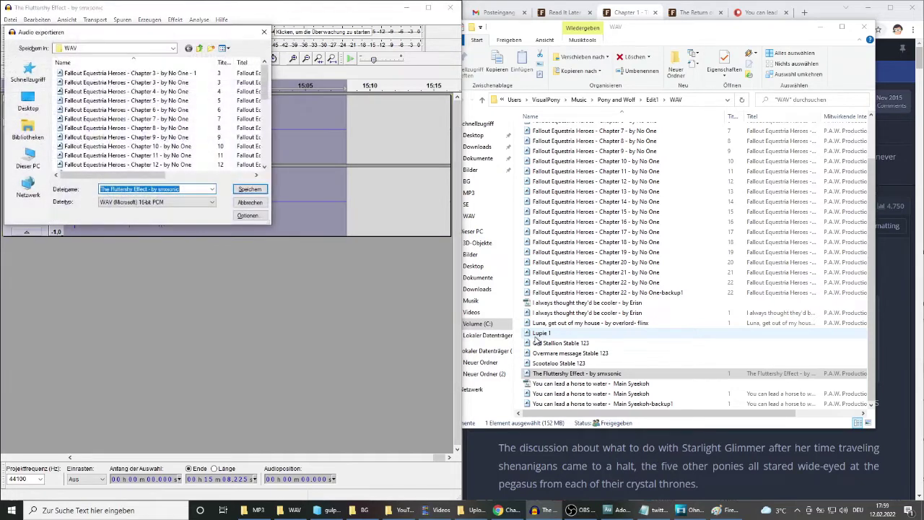
key("Return")
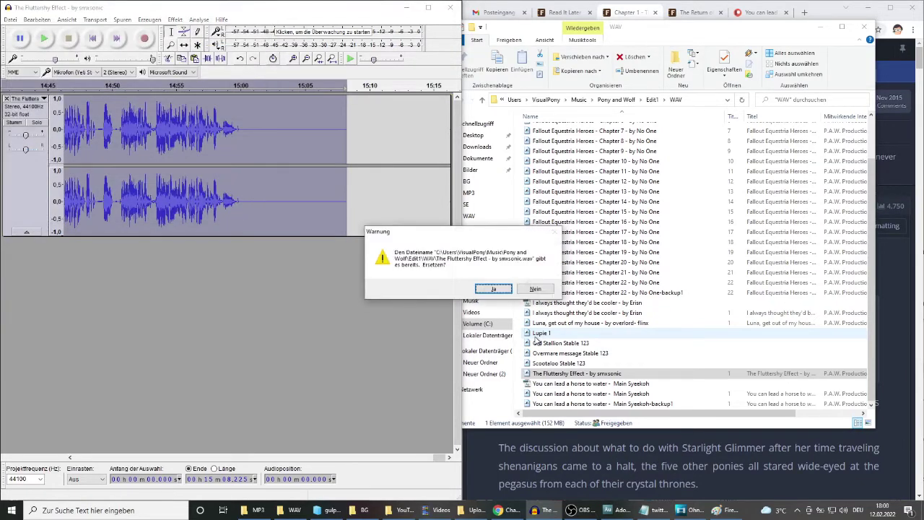
key("Return")
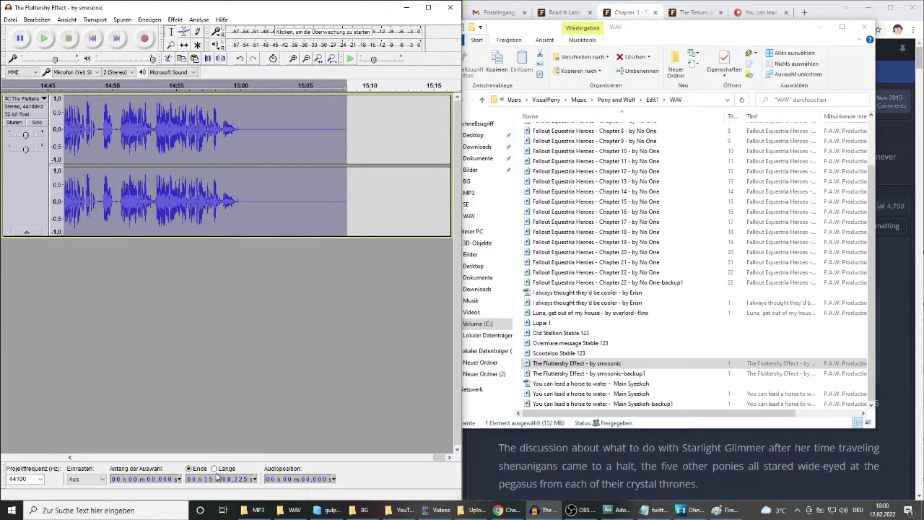
- Close the Fluttershy Effect project without saving its changes
left_click(10, 19)
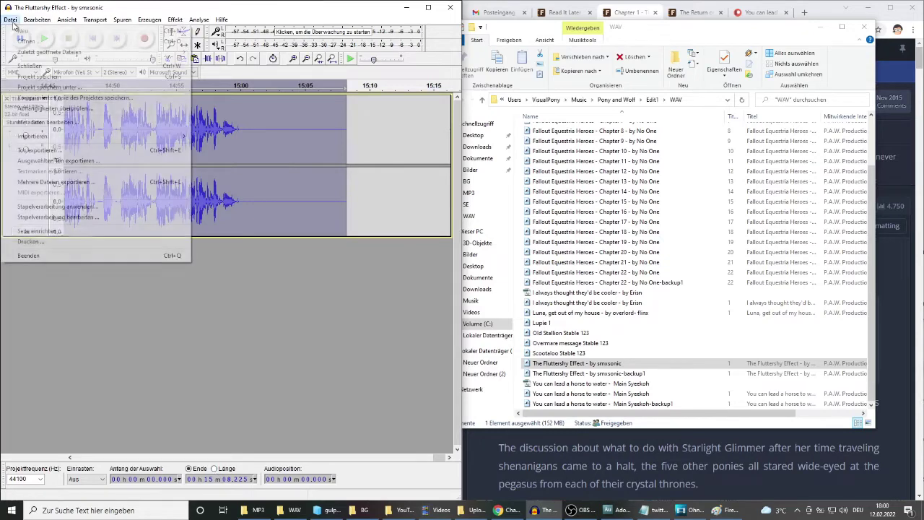
left_click(29, 64)
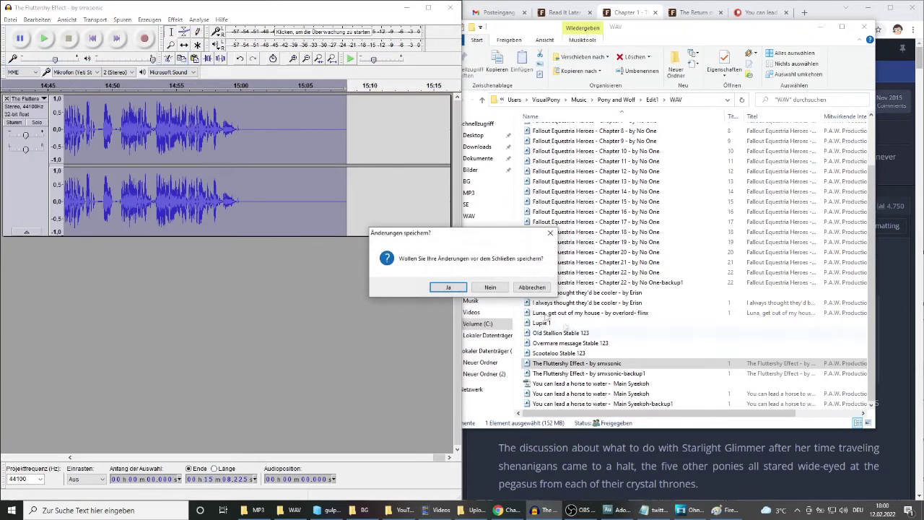
left_click(489, 286)
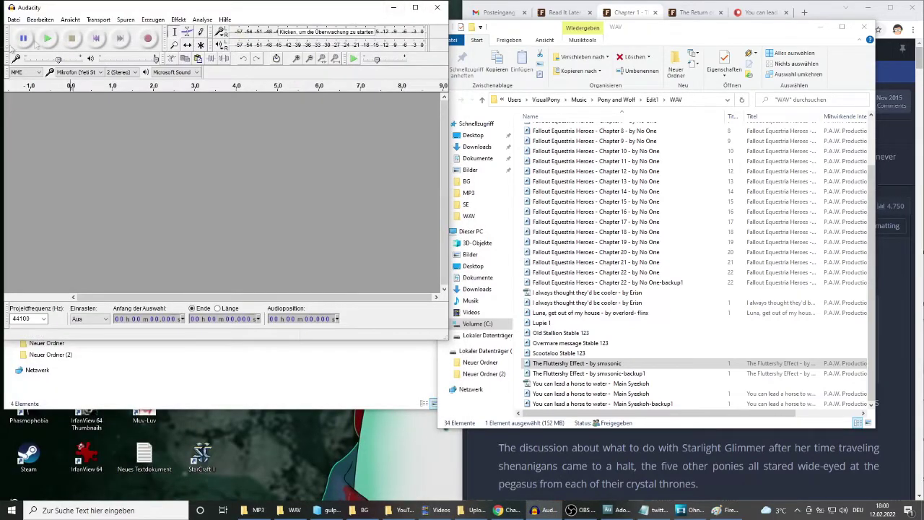
- Clear away the Audacity and Upload windows, then load the exported Fluttershy Effect WAV into Adobe Audition
key("super+Left")
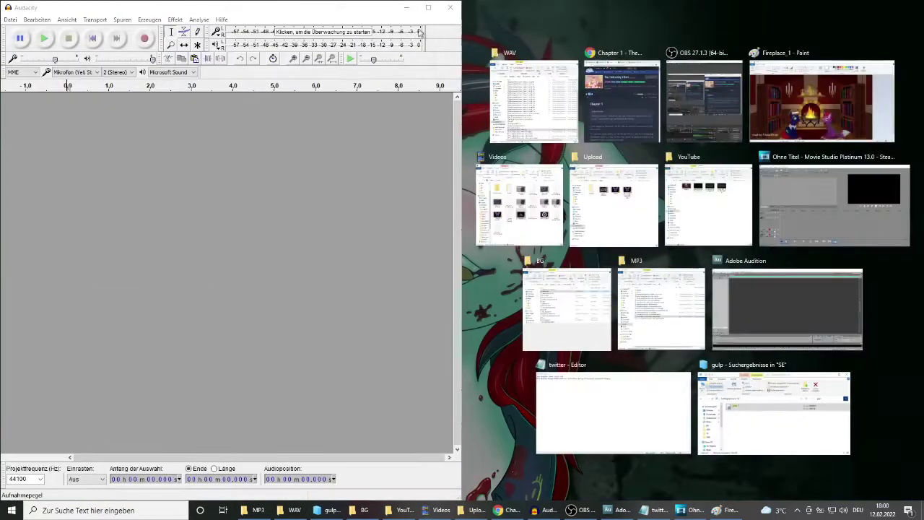
left_click(406, 11)
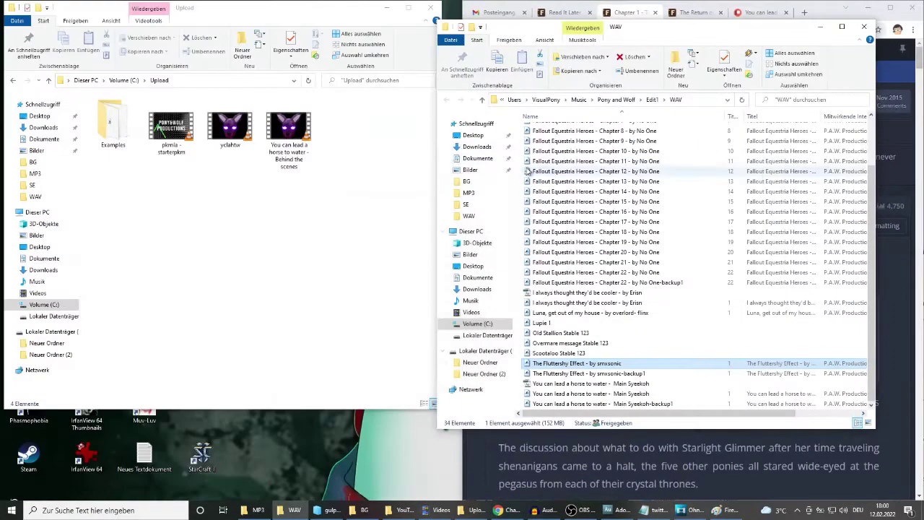
left_click(384, 8)
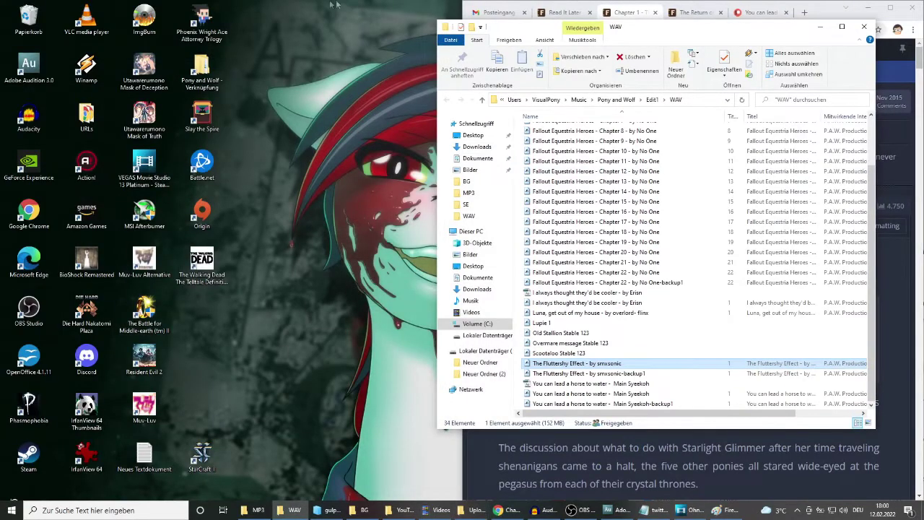
left_click(620, 510)
left_click(294, 510)
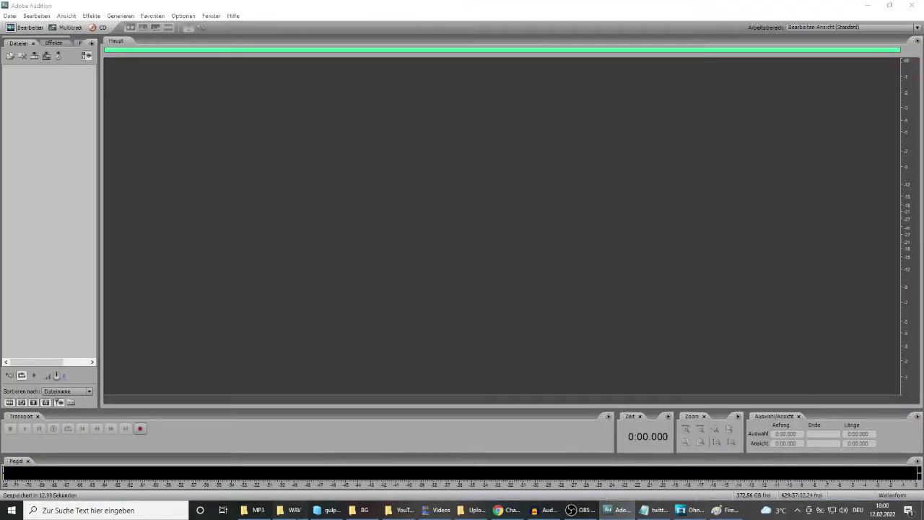
left_click_drag(227, 225, 224, 222)
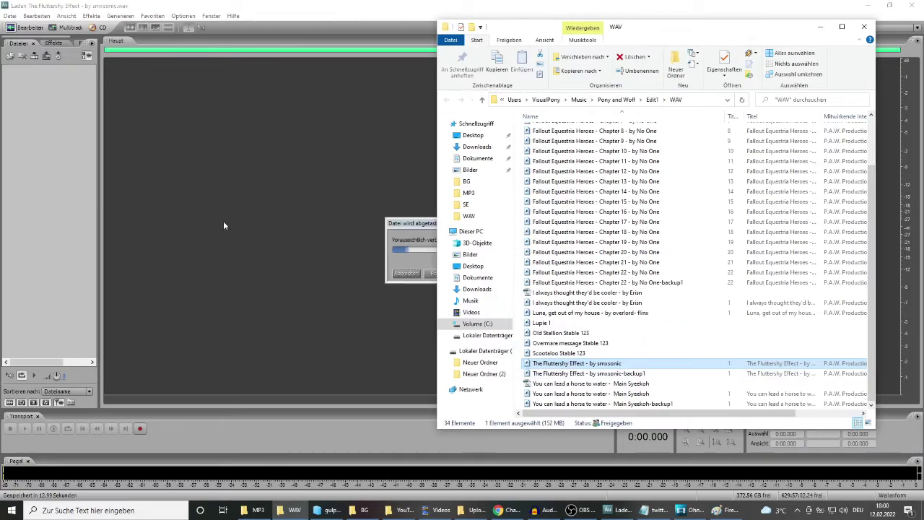
- Delete the first 2.075 seconds of the recording, before the narration begins
left_click(120, 147)
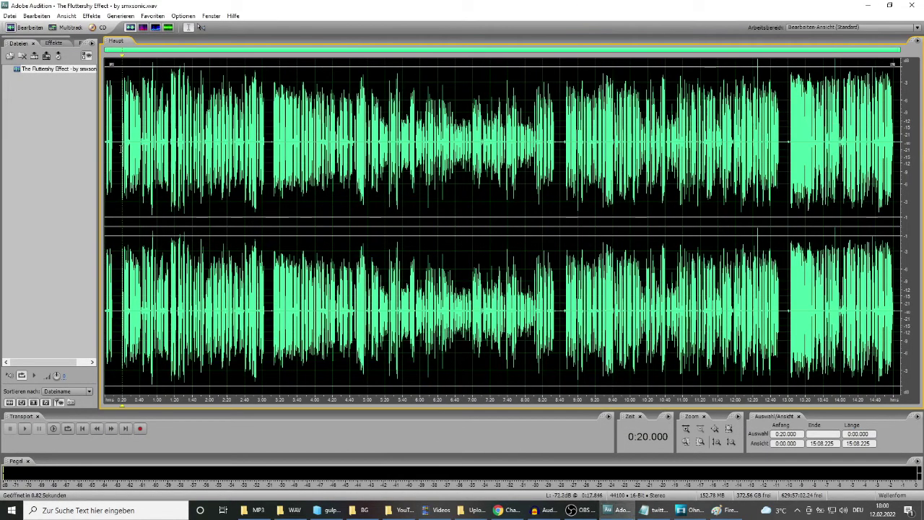
scroll(164, 50, "up", 10)
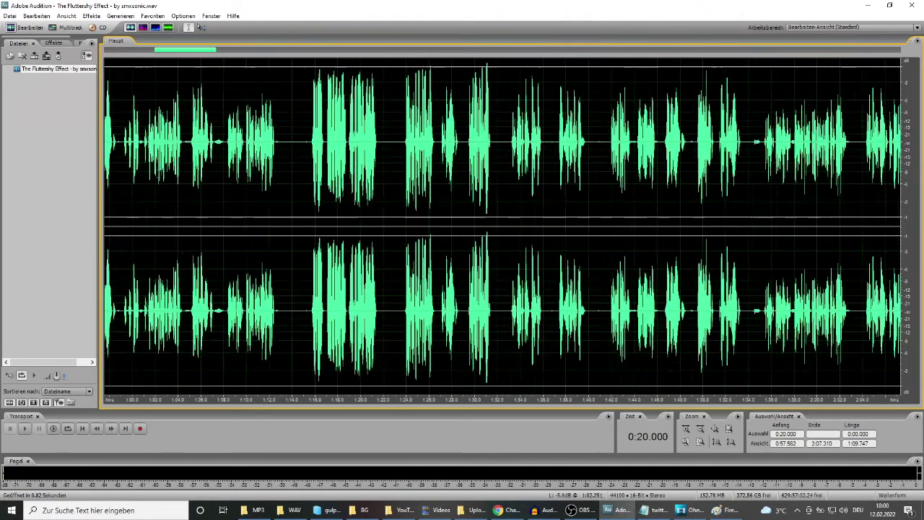
left_click_drag(164, 50, 108, 50)
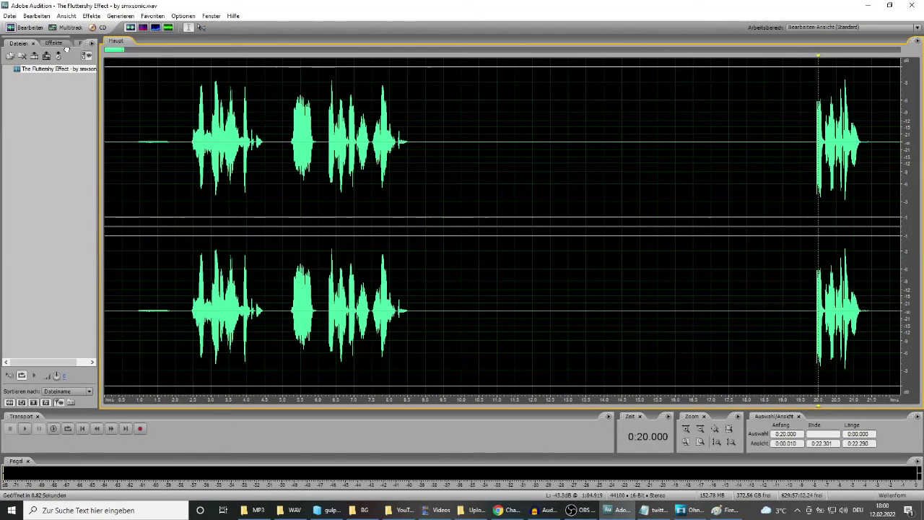
left_click_drag(177, 153, 1, 151)
scroll(183, 222, "down", 2)
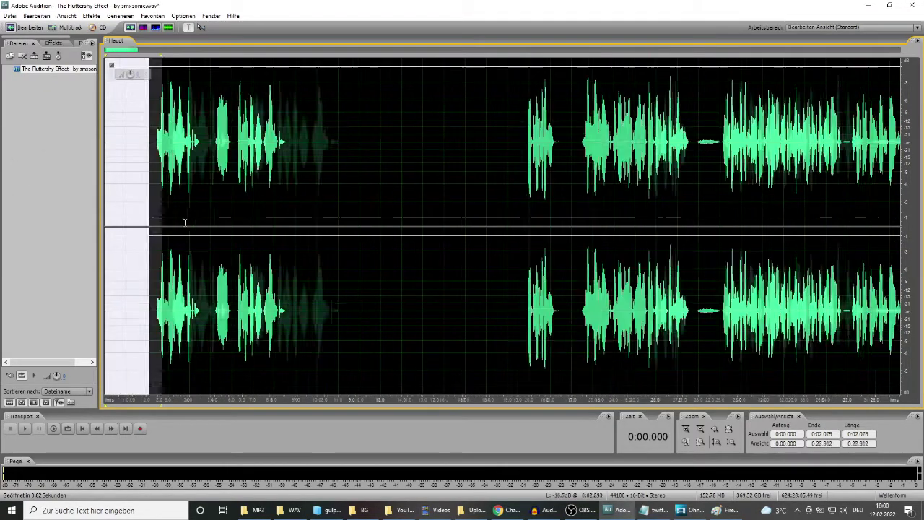
key("Delete")
- Silence the background noise in the pauses at 0:19.109–0:19.687 and 0:25.723–0:27.000
scroll(274, 176, "down", 2)
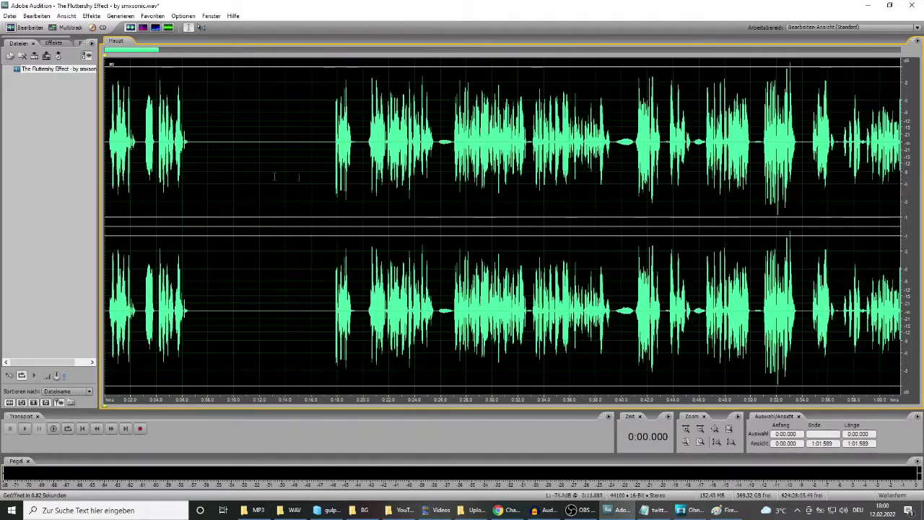
scroll(353, 184, "up", 5)
left_click_drag(322, 122, 396, 145)
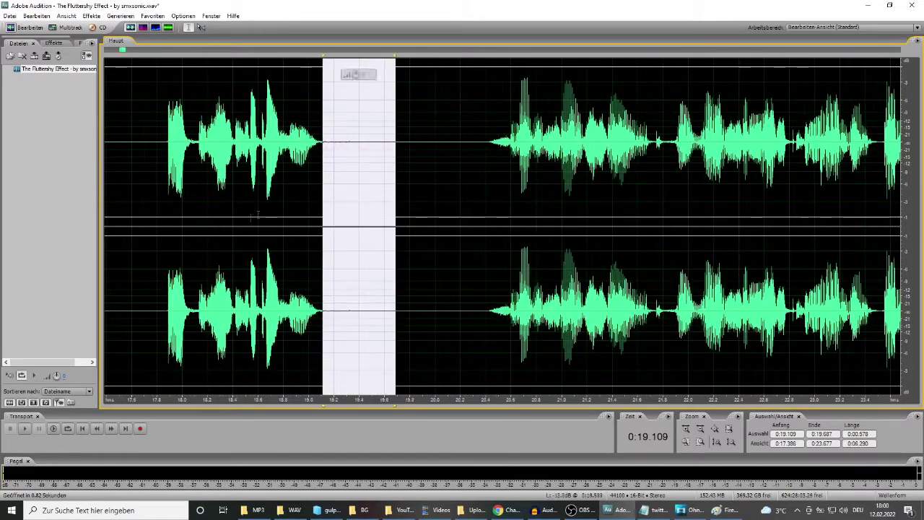
scroll(375, 170, "down", 3)
scroll(512, 198, "up", 3)
left_click_drag(322, 151, 482, 214)
scroll(484, 215, "down", 3)
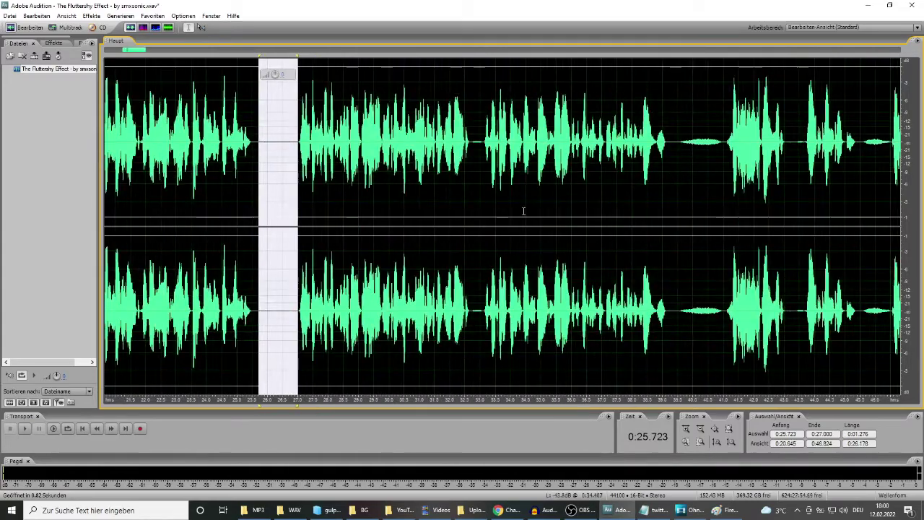
- Silence the breath at 0:32.700–0:33.126 and the noise in the long pause ending at 0:41.147
scroll(523, 211, "up", 4)
left_click_drag(364, 148, 438, 188)
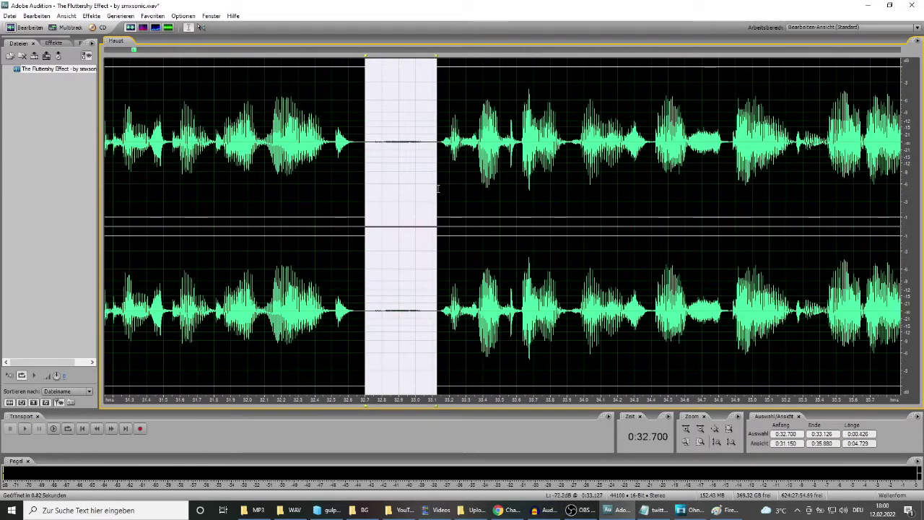
scroll(321, 204, "down", 6)
scroll(577, 180, "up", 4)
left_click_drag(168, 112, 368, 206)
scroll(315, 169, "up", 2)
scroll(280, 221, "down", 7)
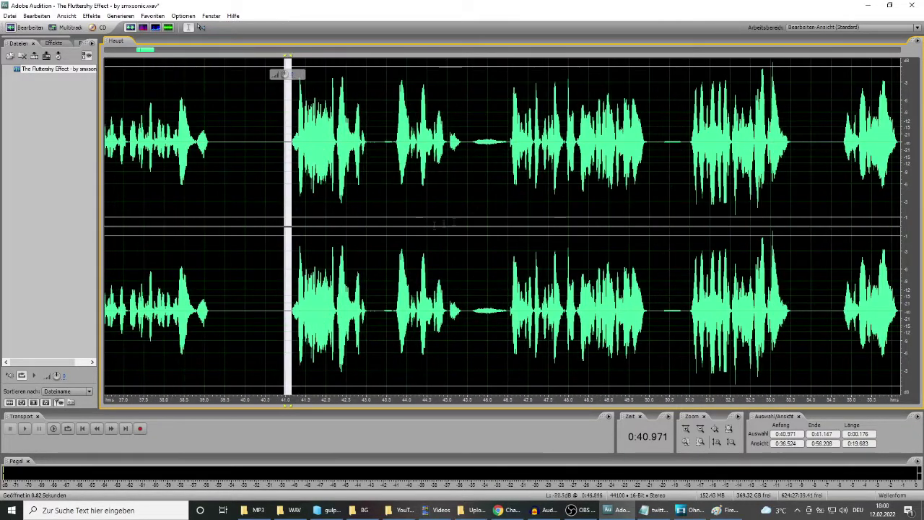
- Silence the noise in the pauses at 0:43.025–0:43.743 and 0:45.544–0:46.554
scroll(423, 216, "up", 5)
left_click_drag(184, 124, 306, 195)
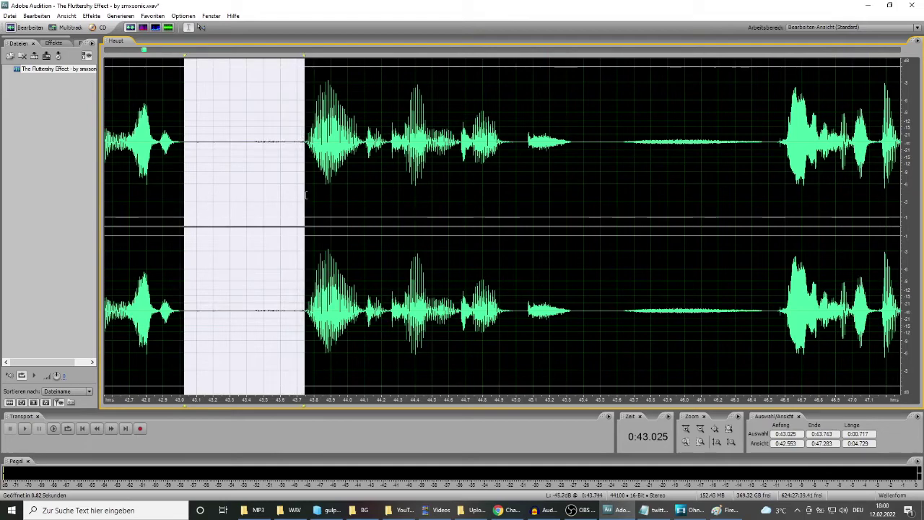
left_click_drag(609, 124, 777, 152)
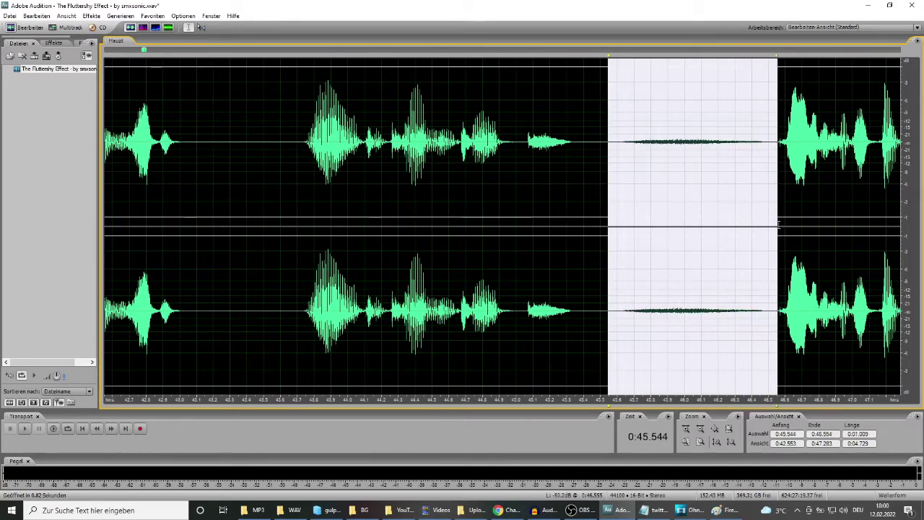
- Silence the breath noises at 0:50.044–0:50.833 and 0:58.535–0:59.000
scroll(269, 224, "down", 4)
left_click_drag(512, 166, 426, 171)
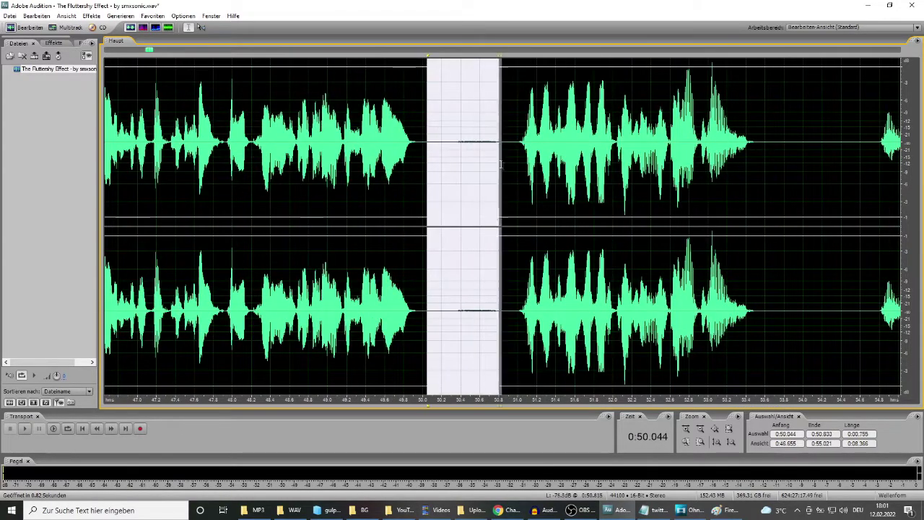
scroll(262, 189, "down", 6)
scroll(427, 208, "up", 5)
left_click_drag(327, 120, 449, 171)
scroll(347, 119, "up", 3)
scroll(303, 190, "down", 6)
- Silence the breath noises in the pauses at 1:02.276–1:03.066 and 1:05.000–1:06.000
scroll(475, 200, "up", 5)
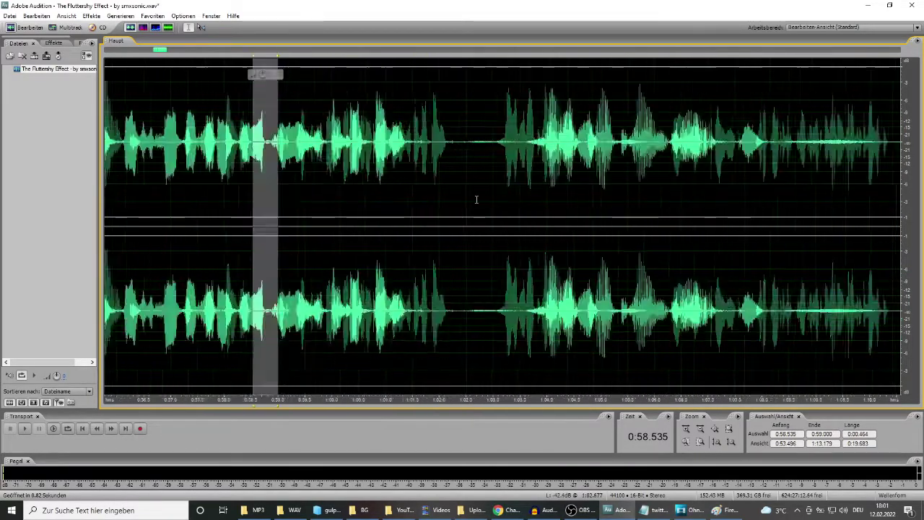
left_click_drag(410, 130, 543, 201)
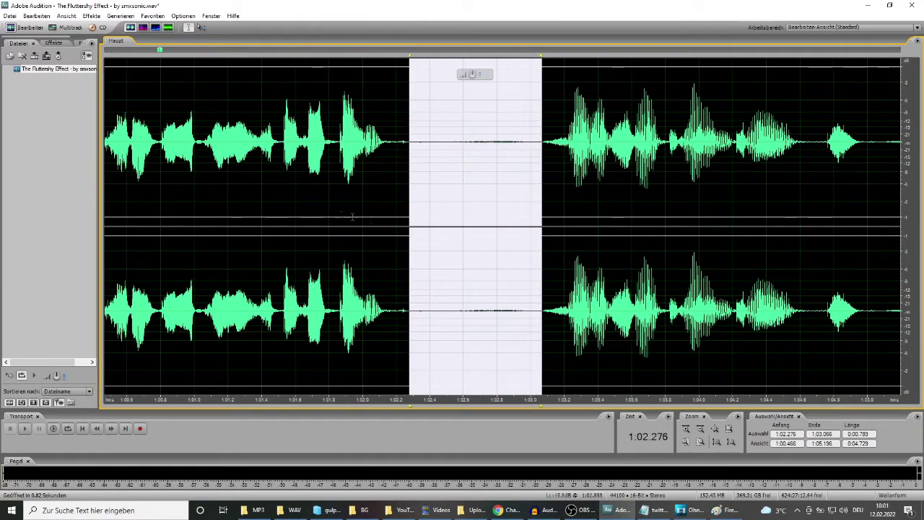
scroll(353, 216, "down", 3)
scroll(435, 169, "up", 3)
left_click_drag(418, 123, 510, 180)
scroll(470, 190, "down", 3)
- Silence the noise in the long pause at 1:10.447–1:13.414
scroll(470, 189, "up", 3)
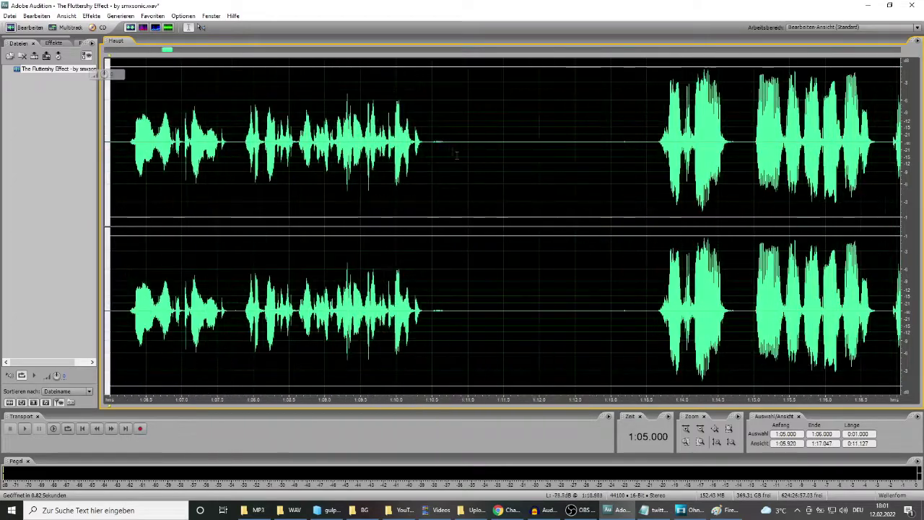
left_click_drag(430, 128, 641, 141)
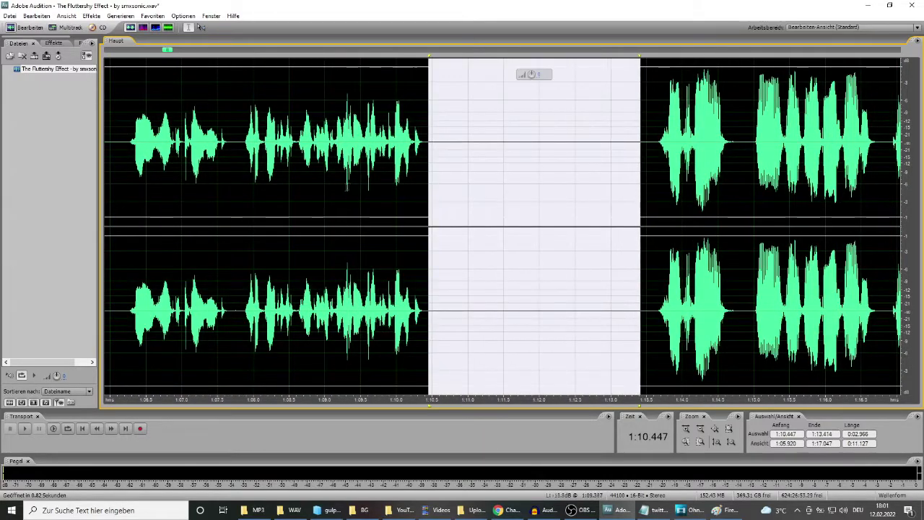
scroll(344, 186, "down", 3)
scroll(343, 187, "down", 1)
- Silence the short gaps between the next spoken phrases, including 1:16.665–1:16.900
scroll(405, 144, "up", 4)
left_click(326, 127)
left_click_drag(326, 127, 445, 131)
scroll(317, 193, "down", 4)
scroll(439, 185, "up", 5)
left_click(394, 131)
scroll(446, 131, "down", 3)
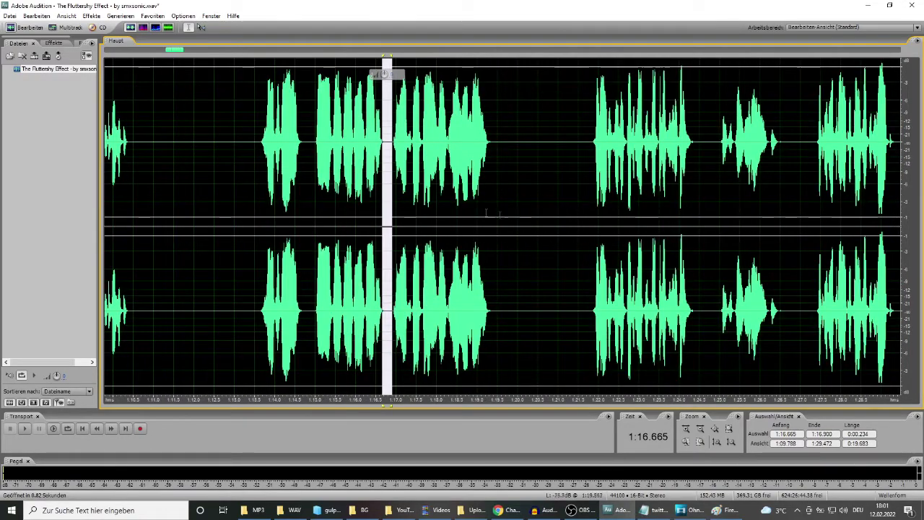
- Silence the noises in the following pauses up to 1:39.079, including the section at 1:38.488–1:39.079
scroll(516, 214, "down", 2)
scroll(567, 209, "up", 8)
left_click_drag(517, 166, 552, 199)
scroll(284, 208, "down", 4)
scroll(284, 208, "down", 2)
scroll(654, 196, "up", 5)
left_click(692, 183)
scroll(431, 218, "down", 4)
scroll(552, 199, "up", 3)
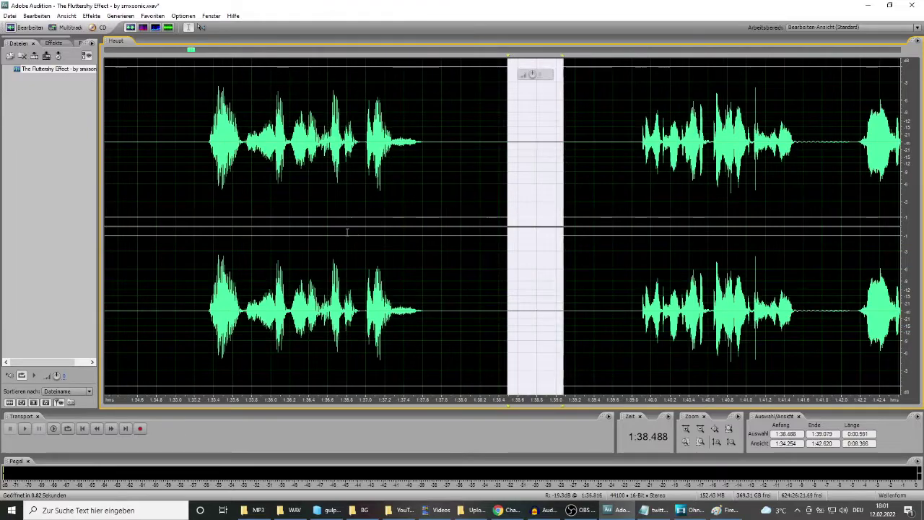
- Silence the noise in the pauses at 1:41.500–1:42.134 and 1:43.699–1:44.317
scroll(413, 178, "down", 3)
scroll(414, 178, "up", 2)
scroll(359, 148, "up", 2)
left_click_drag(332, 128, 473, 130)
scroll(401, 174, "down", 2)
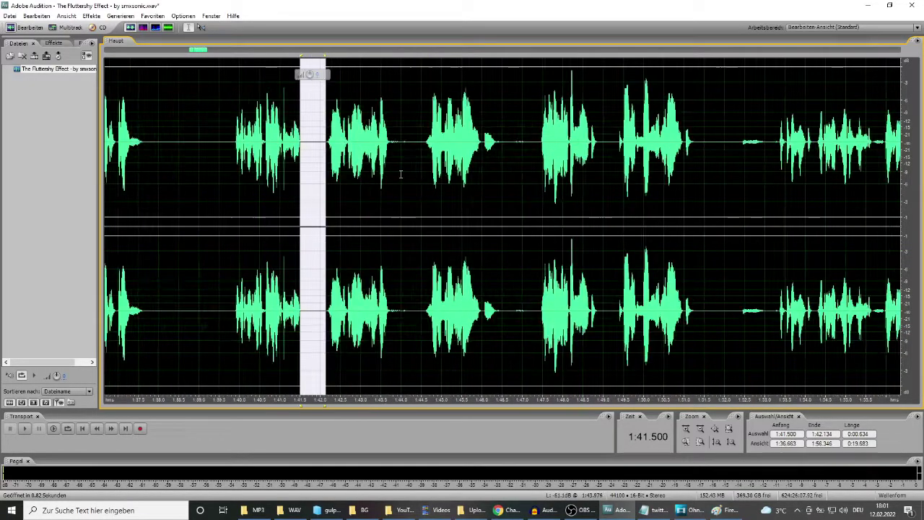
scroll(400, 174, "up", 2)
left_click_drag(356, 128, 429, 128)
scroll(322, 193, "down", 2)
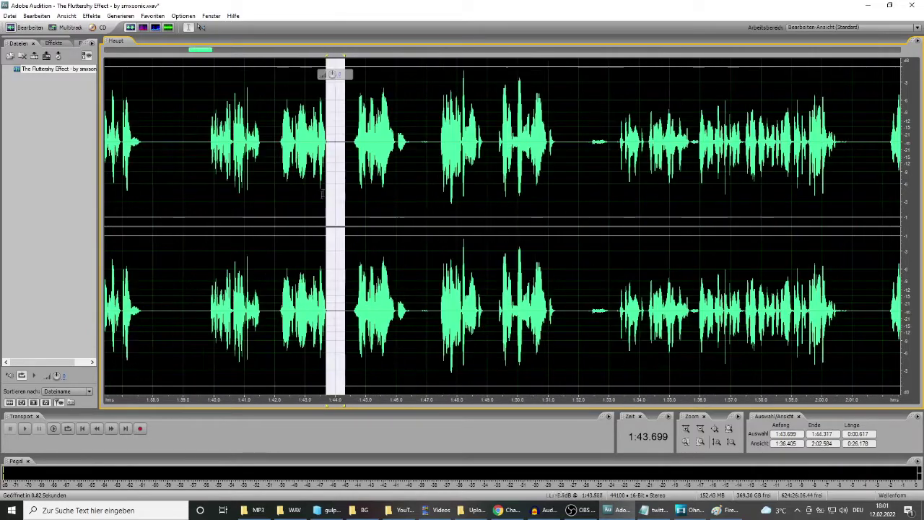
- Silence the pause at 1:46.504–1:47.170 and the breath in the long pause around 1:52
scroll(437, 172, "up", 2)
left_click_drag(336, 128, 419, 127)
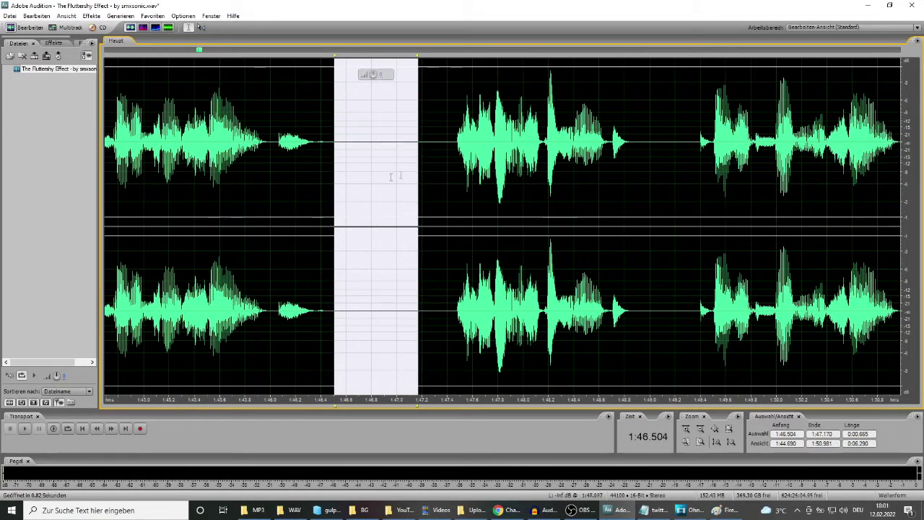
scroll(395, 178, "down", 2)
scroll(469, 192, "up", 2)
left_click_drag(362, 193, 509, 199)
scroll(494, 207, "down", 6)
- Silence the short breaths at 1:55.646–1:55.973 and 1:57.331–1:57.489
scroll(498, 188, "up", 9)
left_click_drag(363, 133, 438, 174)
key("m")
scroll(436, 176, "down", 6)
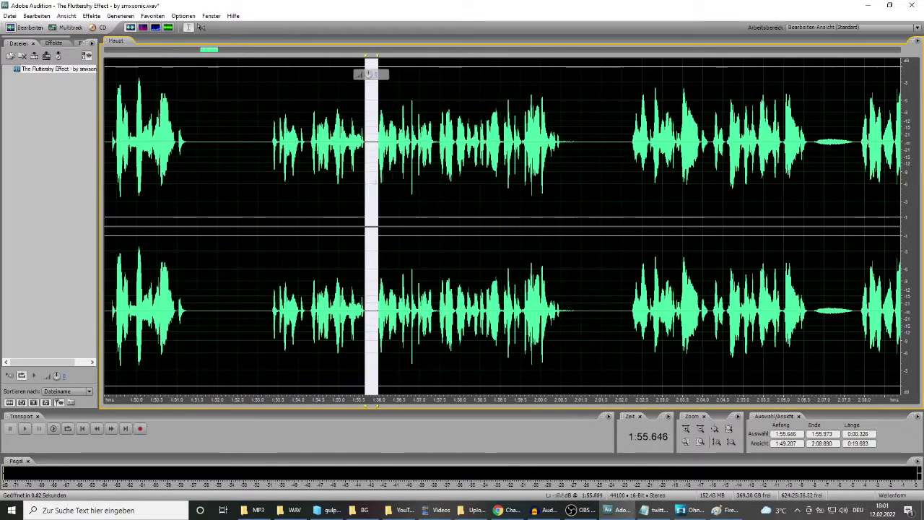
scroll(426, 166, "up", 9)
left_click_drag(330, 119, 412, 164)
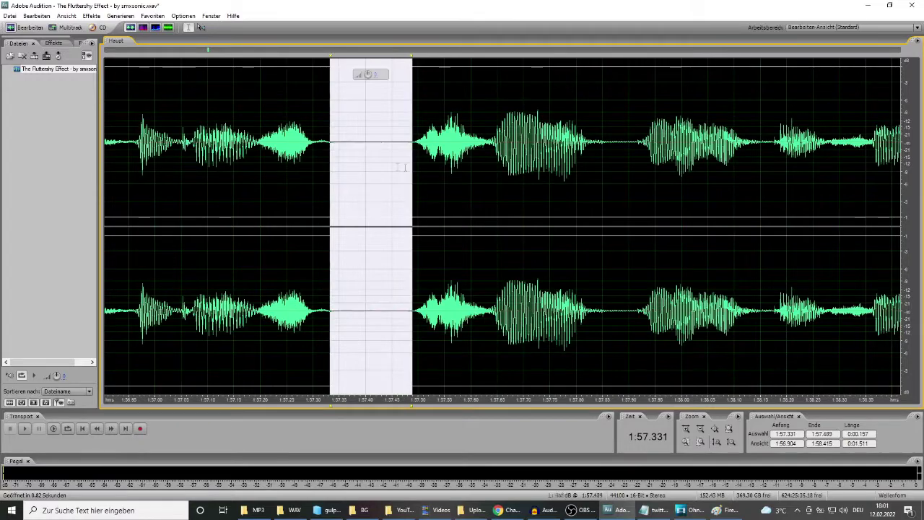
key("m")
- Silence the noise in the next pauses of the narration, including the breath at 2:06.670–2:07.838
scroll(310, 170, "down", 10)
scroll(482, 179, "up", 5)
left_click(339, 125)
left_click_drag(335, 125, 406, 157)
scroll(408, 157, "down", 2)
scroll(457, 126, "up", 2)
left_click_drag(456, 126, 604, 144)
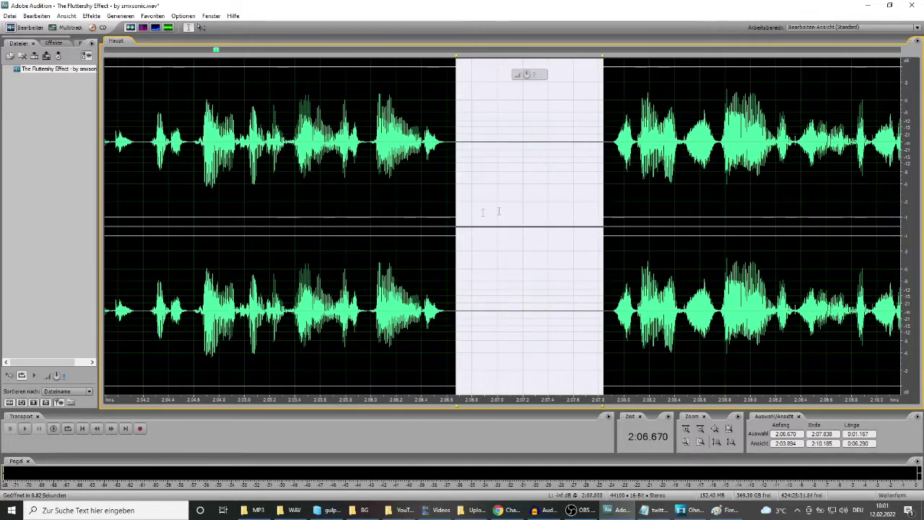
- Silence the noise in the pauses at 2:15.427–2:16.466 and 2:30.600–2:32.200
scroll(405, 225, "down", 2)
scroll(405, 225, "down", 2)
scroll(578, 216, "up", 3)
scroll(399, 190, "up", 5)
left_click_drag(437, 147, 569, 147)
scroll(419, 206, "down", 3)
scroll(514, 207, "up", 4)
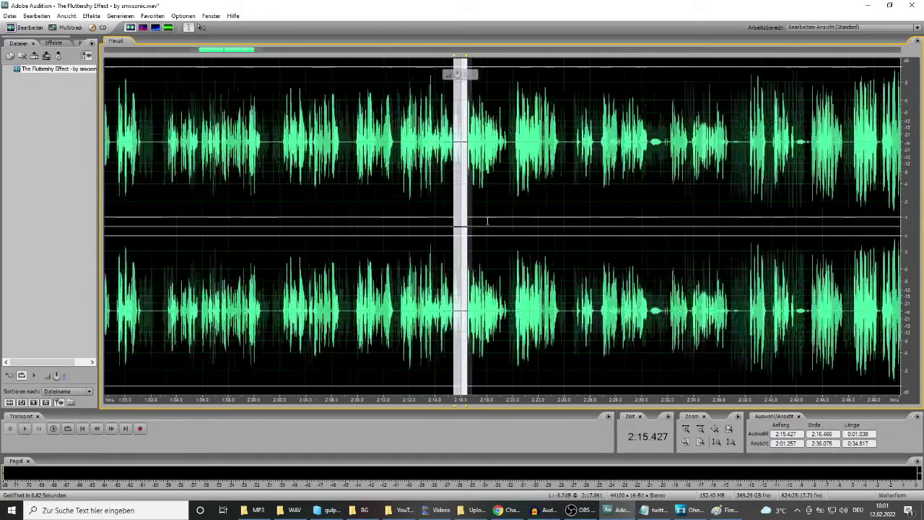
left_click_drag(608, 138, 806, 138)
scroll(425, 212, "down", 2)
scroll(425, 212, "down", 2)
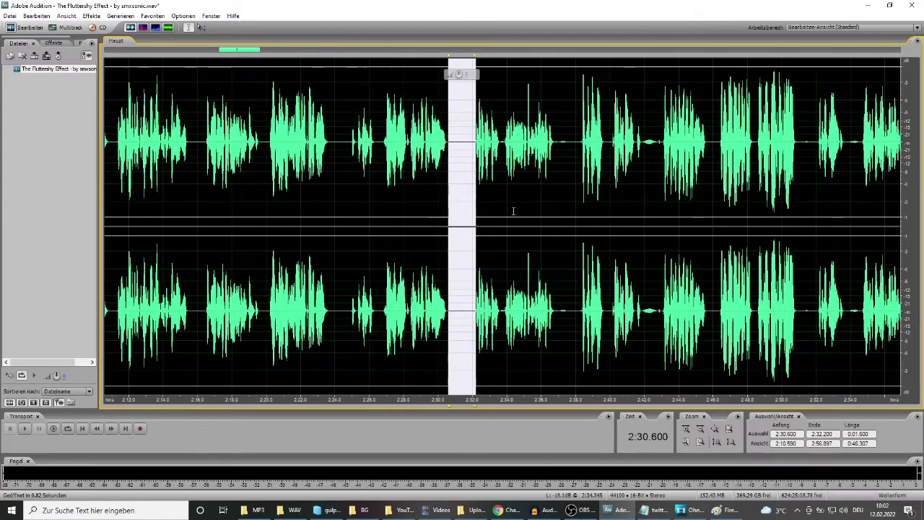
- Silence the click noise at 2:33.635–2:33.913 and the pause at 2:36.800–2:38.372
scroll(483, 200, "up", 6)
left_click_drag(325, 137, 436, 168)
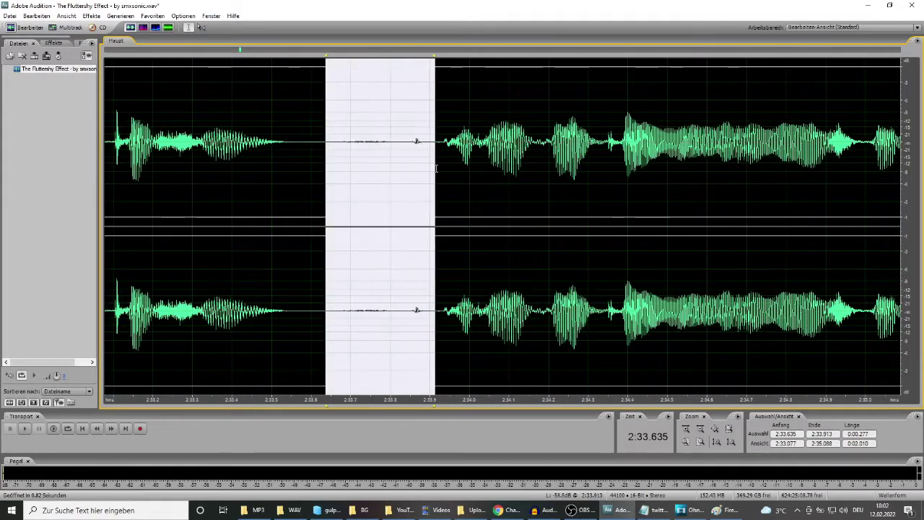
scroll(384, 195, "down", 3)
scroll(492, 135, "up", 3)
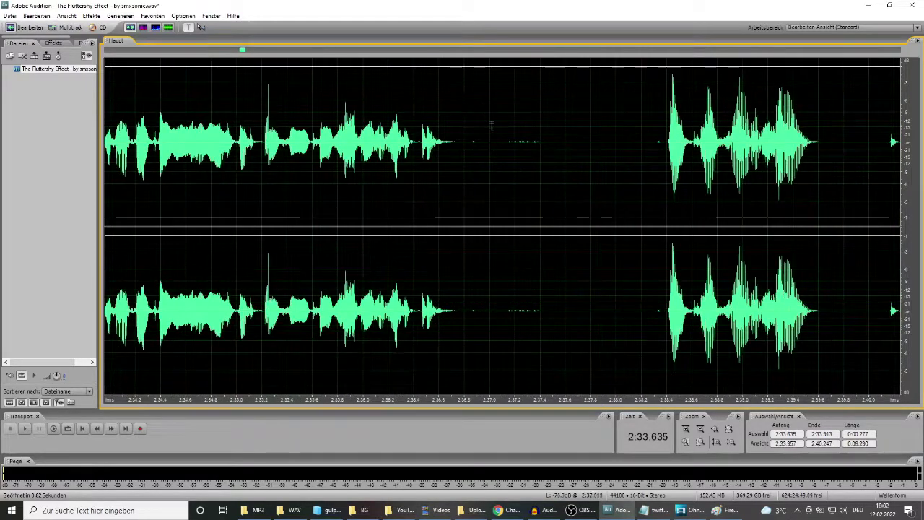
left_click_drag(473, 127, 663, 137)
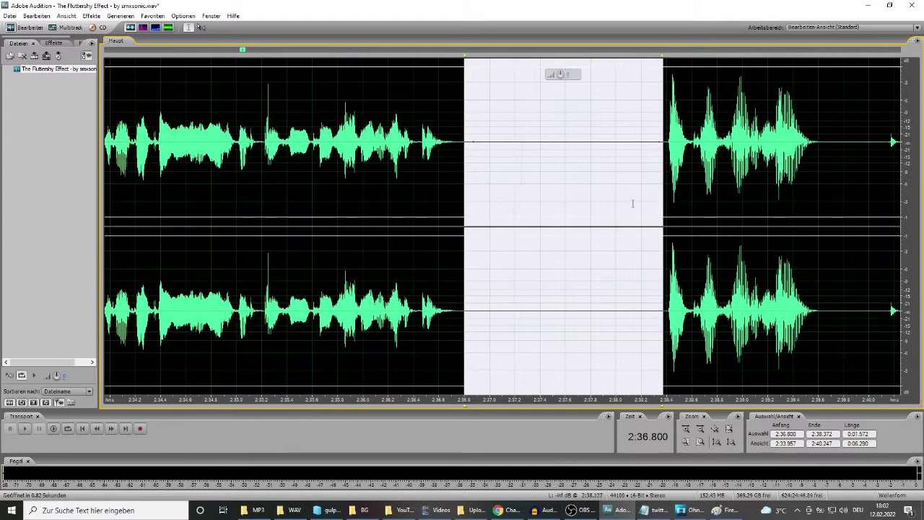
- Silence the breath at 2:41.868–2:43.057 and the short gap between phrases just after 2:48
scroll(481, 191, "down", 3)
scroll(558, 208, "up", 3)
left_click_drag(465, 203, 579, 202)
scroll(581, 199, "down", 3)
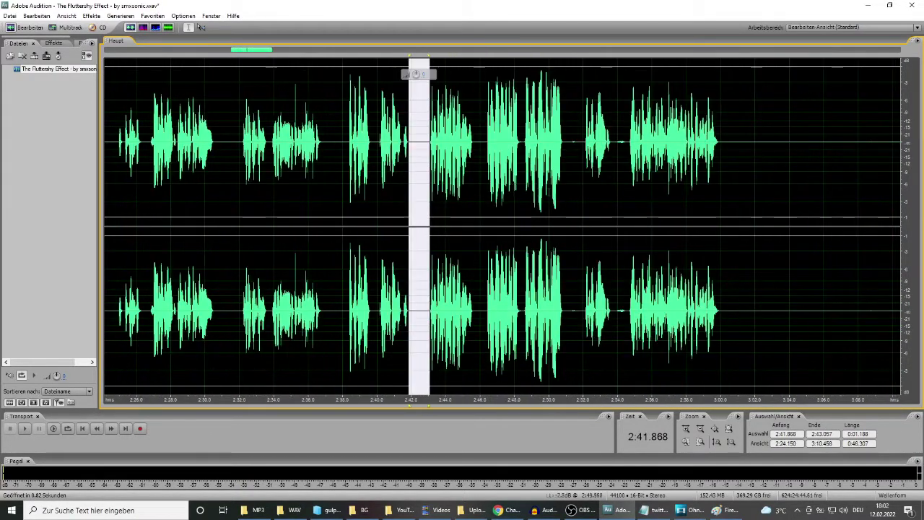
scroll(590, 184, "up", 3)
left_click_drag(335, 145, 358, 169)
- Silence the noise in the pauses at 2:51.000–2:51.764 and 2:53.822–2:54.569
left_click_drag(529, 159, 583, 168)
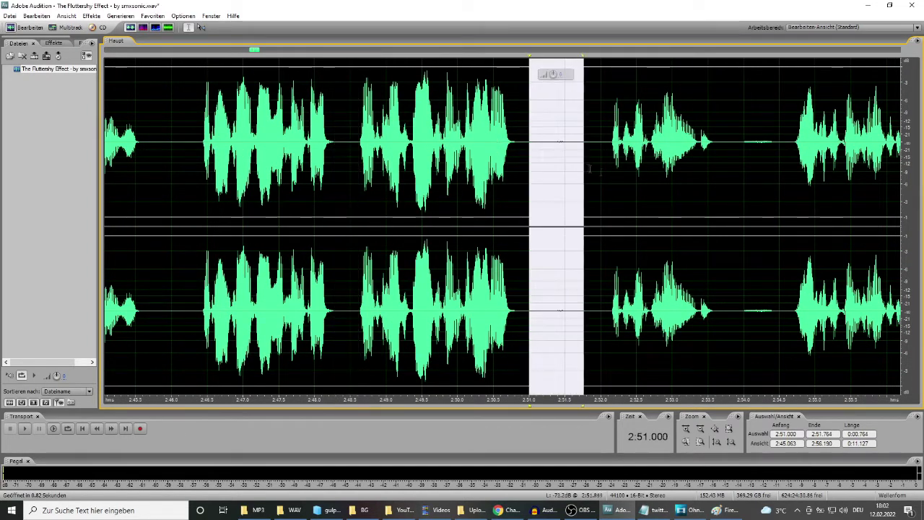
left_click_drag(731, 151, 785, 168)
scroll(469, 214, "down", 3)
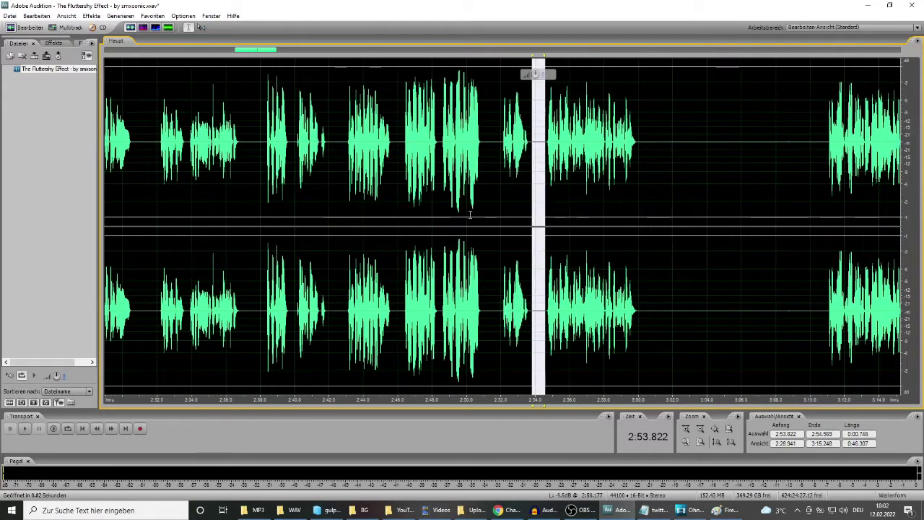
- Silence the noise in the long pause around 3:08 and the breath at 3:17.500–3:18.353
scroll(522, 203, "right", 5)
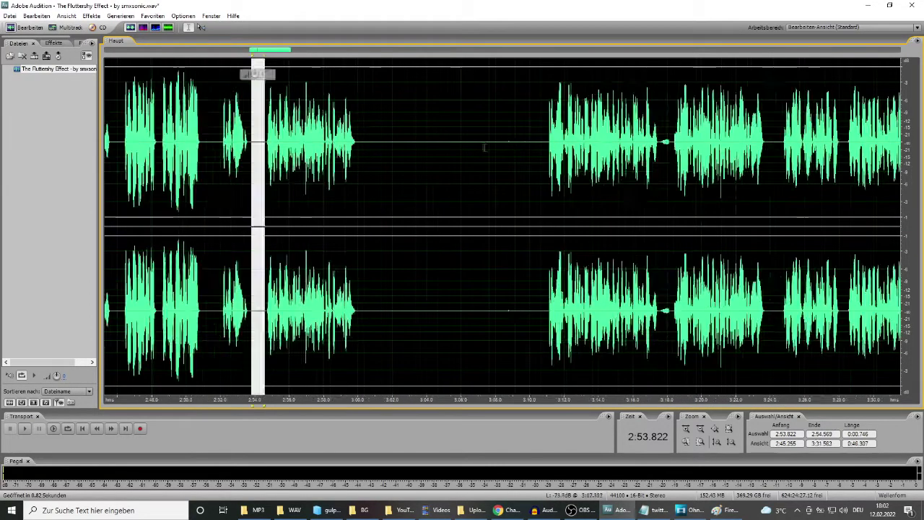
left_click_drag(473, 150, 520, 167)
scroll(670, 205, "up", 3)
left_click_drag(625, 202, 686, 202)
scroll(354, 173, "right", 3)
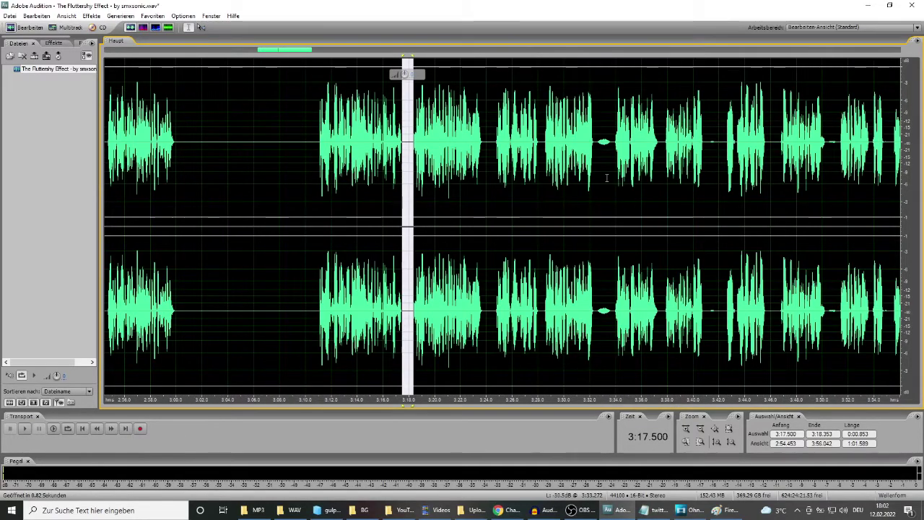
- Silence the breath between phrases at 3:32.392–3:33.832
scroll(353, 173, "right", 3)
left_click_drag(544, 161, 646, 160)
scroll(519, 152, "down", 4)
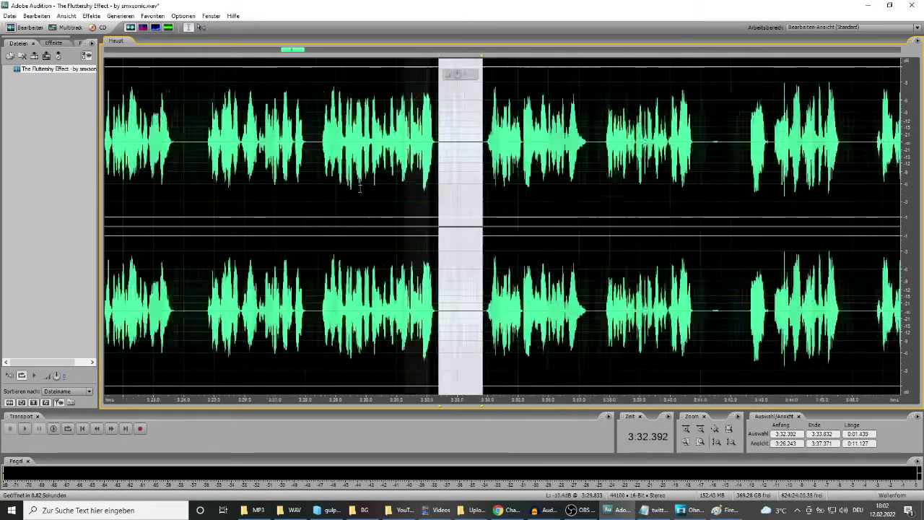
- Silence the noise in the pause around 3:41 and the short gap at 3:43.154–3:43.310
scroll(520, 152, "up", 3)
left_click_drag(458, 168, 554, 188)
scroll(590, 188, "up", 3)
scroll(505, 191, "down", 3)
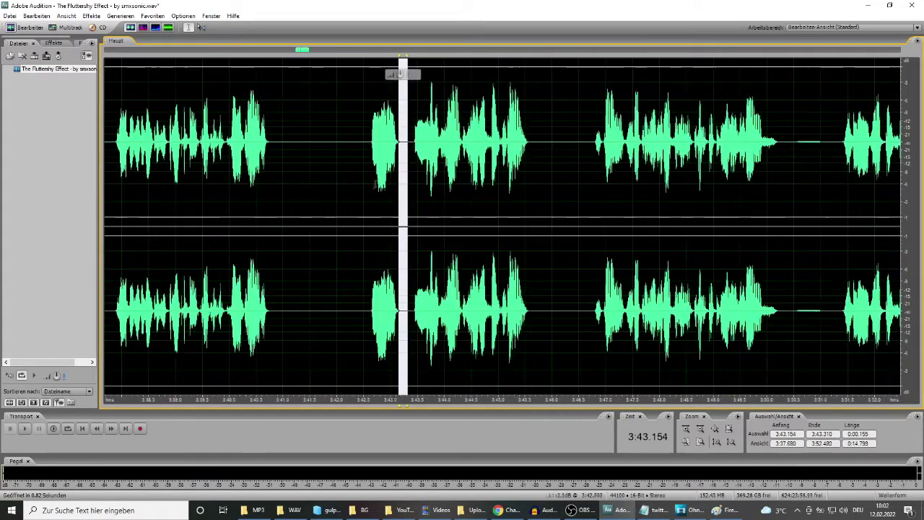
- Silence the breath in the pause after 3:50 and the short gap at 3:54.747–3:55.025
scroll(433, 193, "down", 4)
scroll(540, 189, "up", 6)
left_click_drag(545, 163, 625, 177)
scroll(345, 176, "down", 1)
scroll(345, 176, "down", 2)
scroll(361, 166, "up", 5)
left_click_drag(435, 193, 354, 193)
scroll(355, 194, "down", 5)
- Silence the breaths in the pauses at 4:05.060–4:05.851 and 4:09.062–4:09.963
scroll(453, 126, "up", 4)
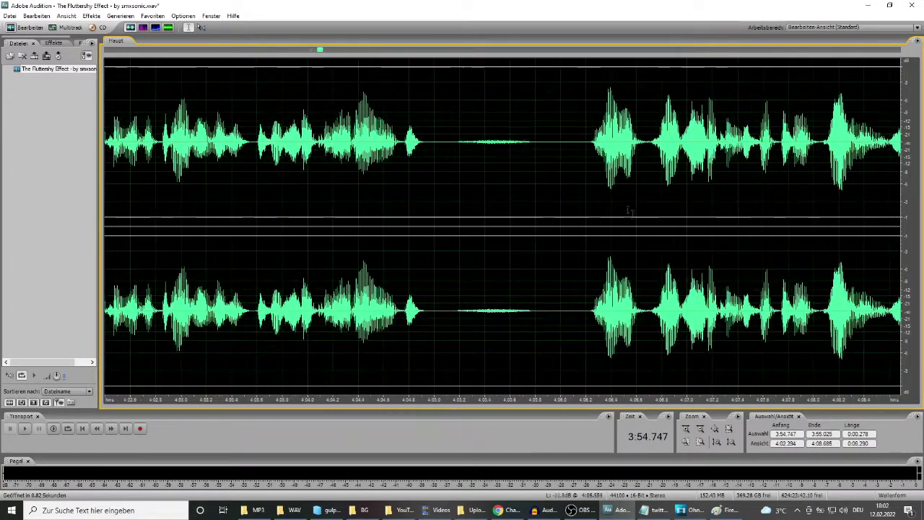
left_click_drag(442, 126, 542, 127)
scroll(374, 200, "down", 4)
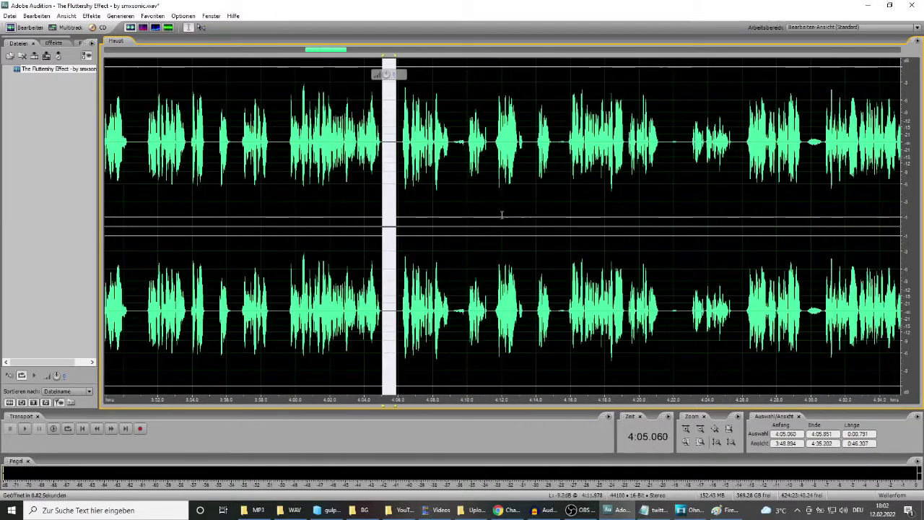
scroll(417, 164, "up", 3)
left_click_drag(345, 120, 429, 122)
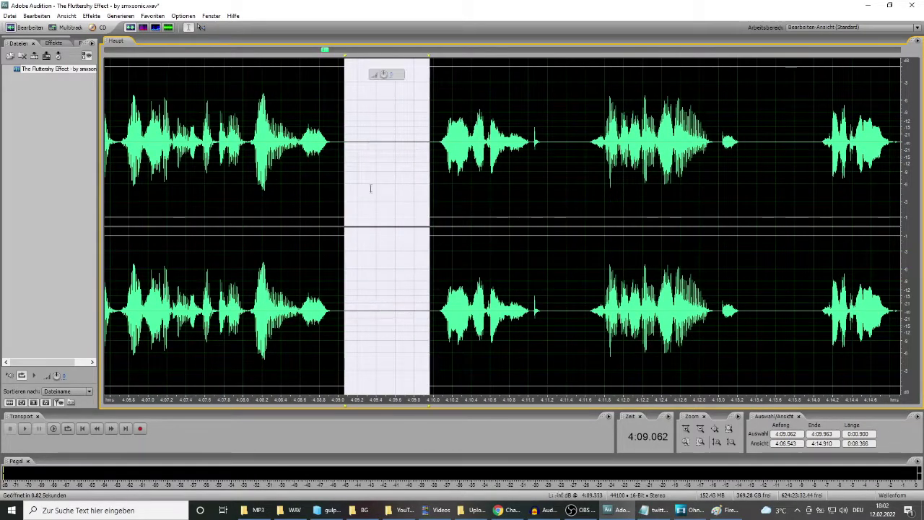
scroll(371, 189, "down", 3)
- Silence the noise in the pauses at 4:14.800–4:15.912 and 4:21.600–4:22.400
scroll(455, 151, "up", 3)
left_click_drag(393, 125, 497, 173)
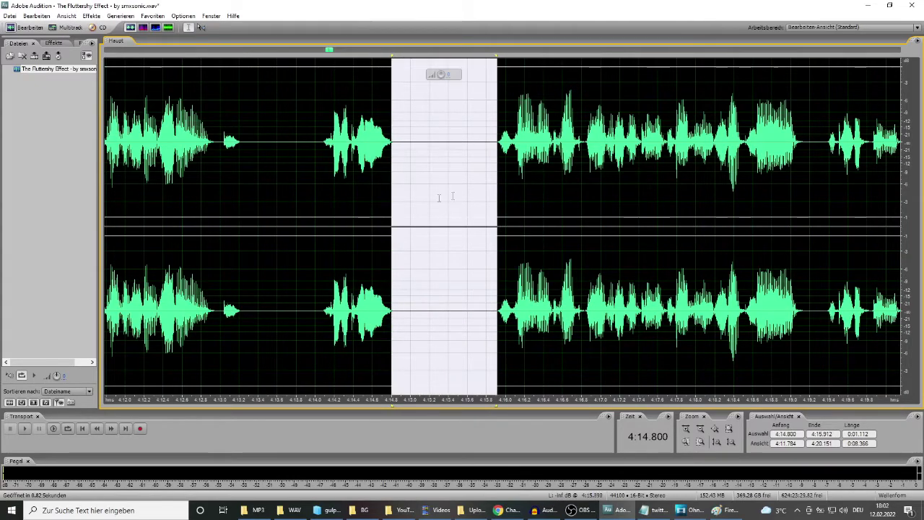
scroll(438, 197, "down", 3)
scroll(555, 188, "up", 3)
left_click_drag(345, 119, 420, 144)
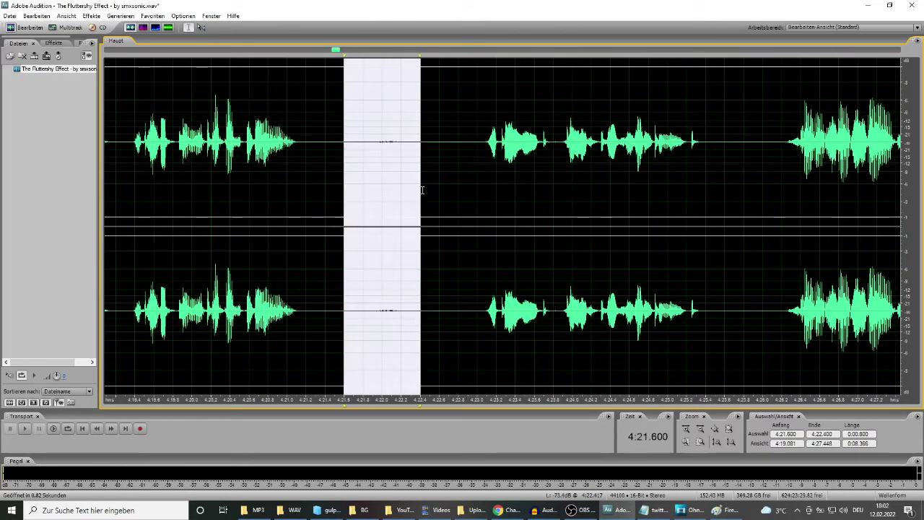
scroll(297, 233, "down", 3)
- Silence the breaths in the pauses at 4:29.655–4:30.747 and 4:35.631–4:36.721
scroll(409, 213, "up", 3)
left_click_drag(267, 123, 372, 166)
scroll(303, 183, "down", 3)
scroll(358, 174, "up", 3)
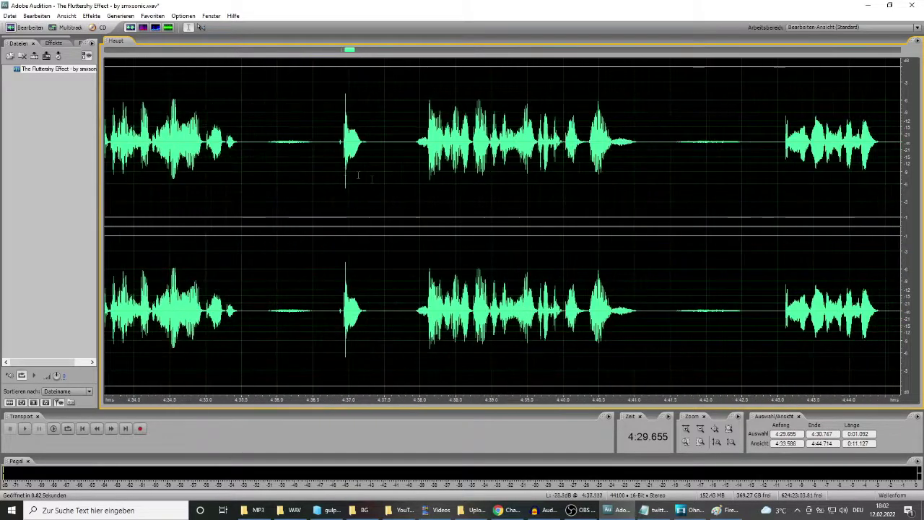
left_click_drag(250, 130, 329, 144)
scroll(354, 195, "up", 3)
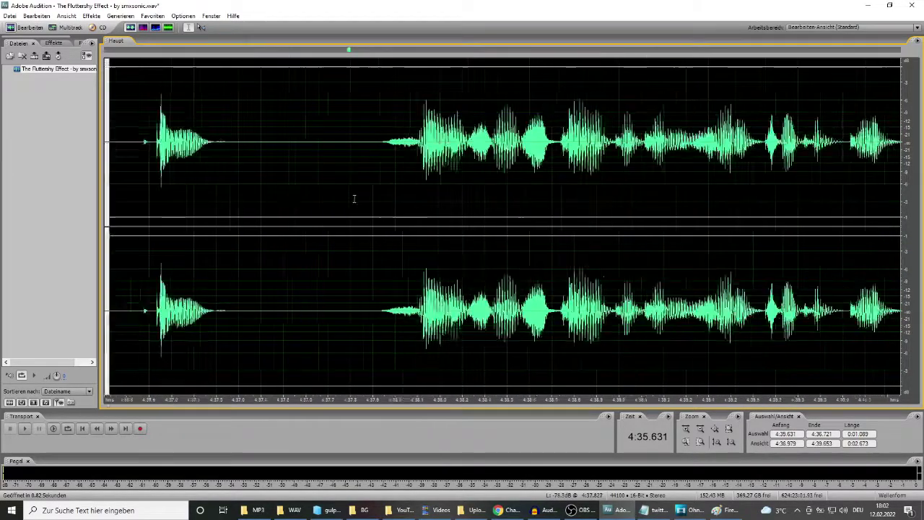
- Silence the breaths in the pauses at 4:41.378–4:42.898 and 4:50.266–4:50.800
scroll(357, 190, "down", 3)
left_click_drag(608, 191, 717, 188)
scroll(527, 226, "down", 3)
scroll(557, 189, "up", 6)
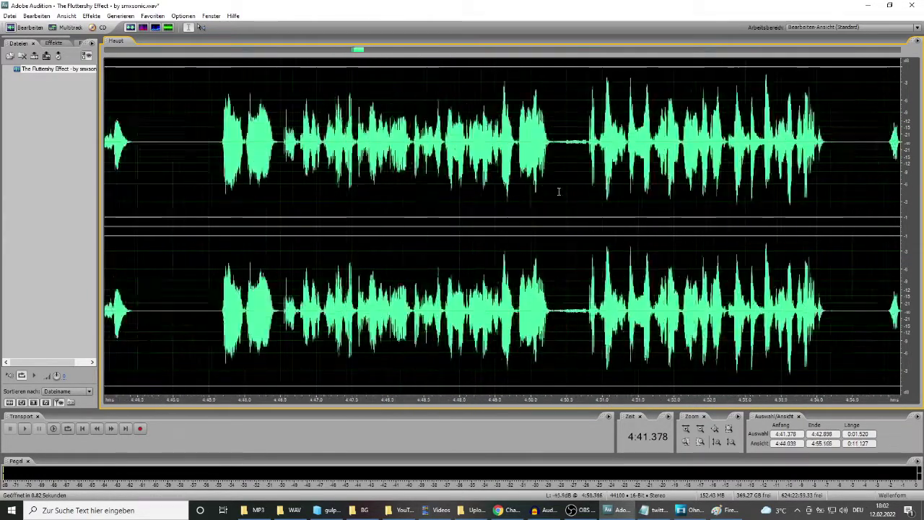
left_click_drag(525, 122, 684, 183)
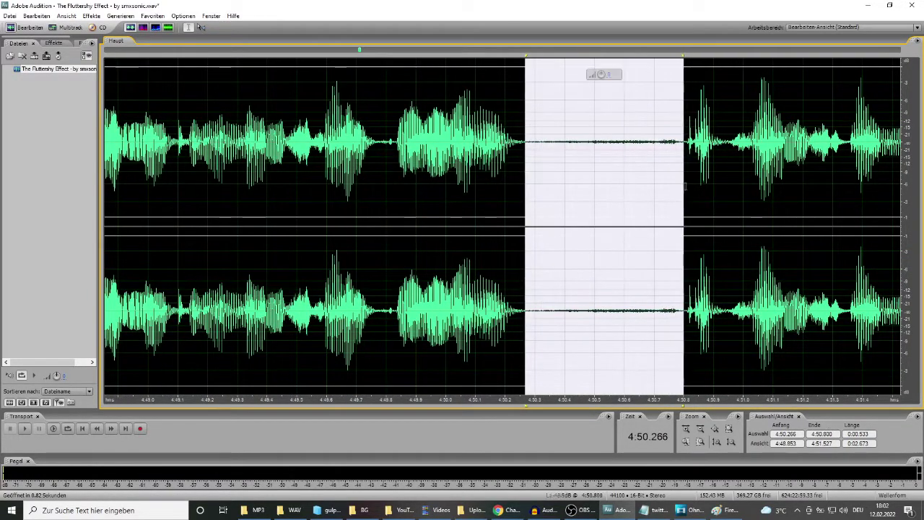
scroll(556, 180, "down", 6)
- Silence the noise in the next pause of the narration and in the pause at 5:01.811–5:02.619
scroll(565, 188, "up", 3)
left_click_drag(438, 126, 511, 130)
scroll(371, 244, "down", 3)
scroll(450, 190, "up", 6)
left_click_drag(474, 195, 658, 217)
scroll(435, 222, "down", 3)
scroll(436, 222, "down", 3)
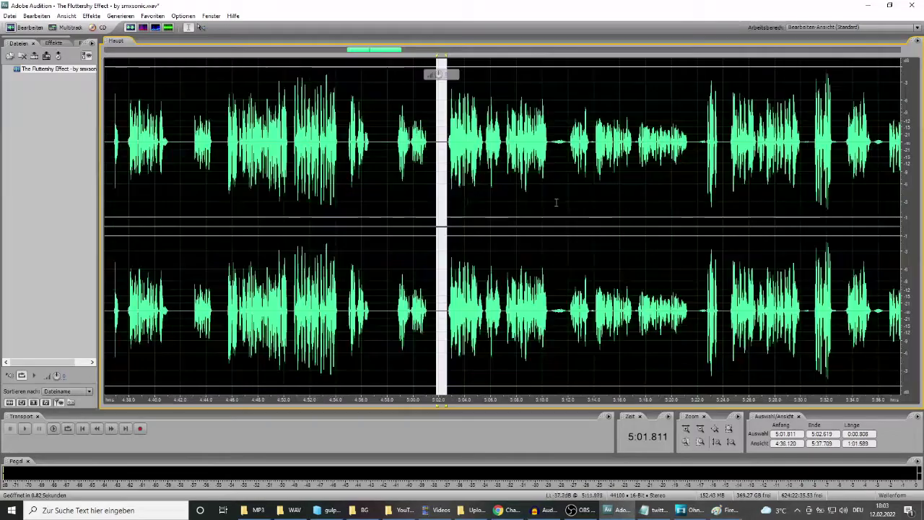
- Silence the breath in the pause around 5:11 and the short gap at 5:13.693–5:14.069
scroll(553, 200, "up", 5)
left_click_drag(517, 199, 625, 196)
left_click_drag(737, 170, 764, 170)
scroll(457, 239, "down", 3)
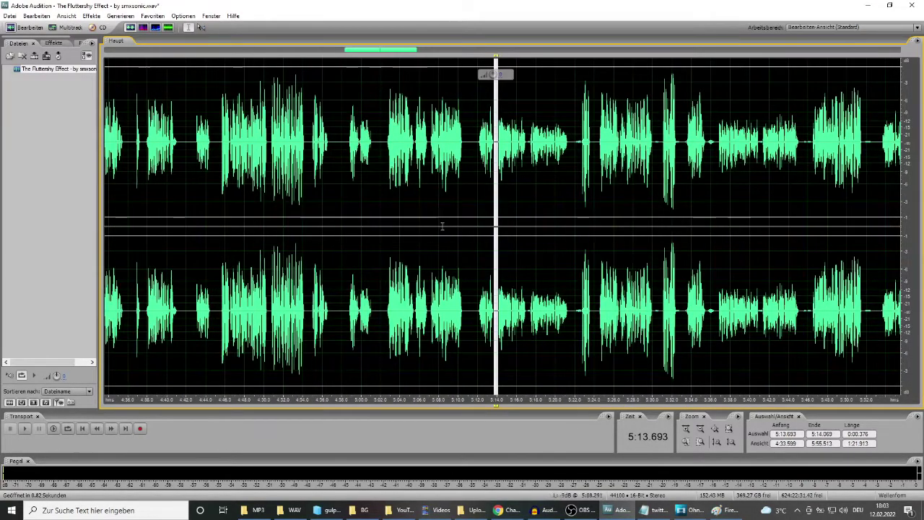
- Silence the noise in the pauses at 5:17.034–5:17.441 and 5:21.371–5:22.750
scroll(568, 189, "up", 5)
left_click_drag(426, 169, 476, 169)
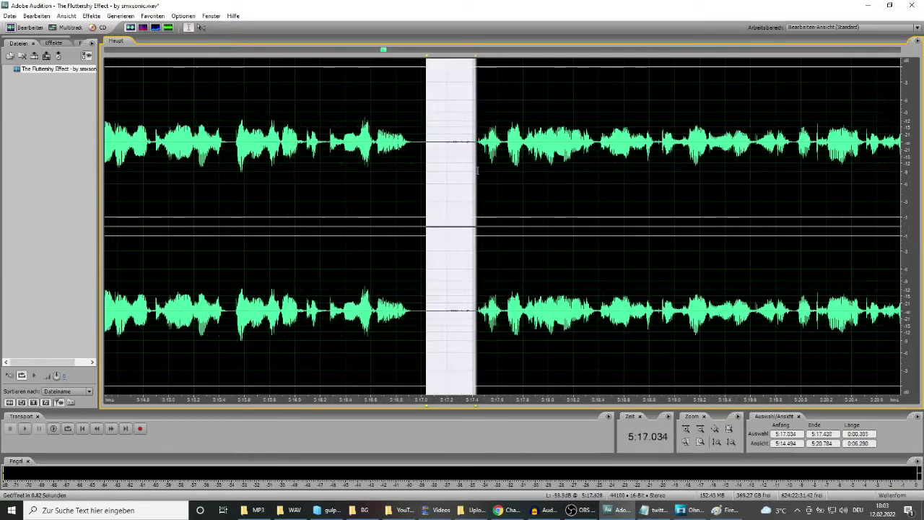
scroll(427, 181, "down", 7)
scroll(565, 182, "up", 5)
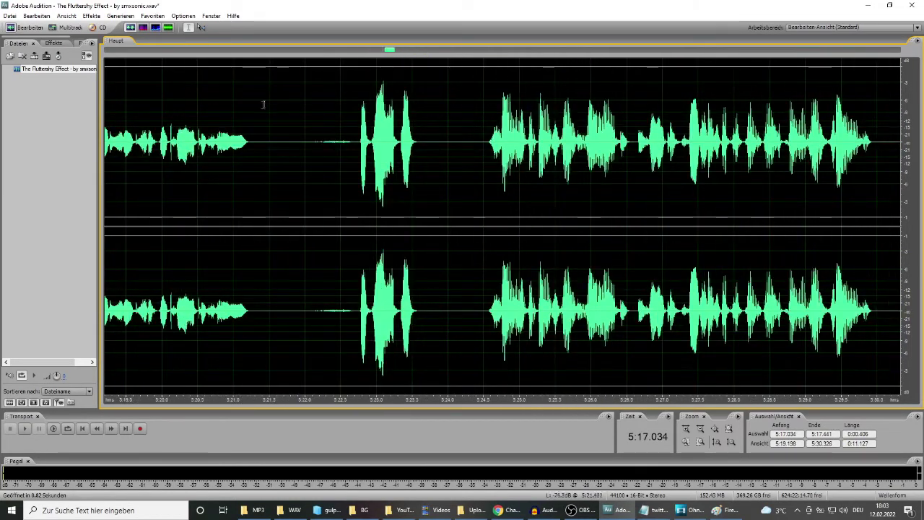
left_click_drag(260, 126, 367, 185)
scroll(360, 182, "down", 3)
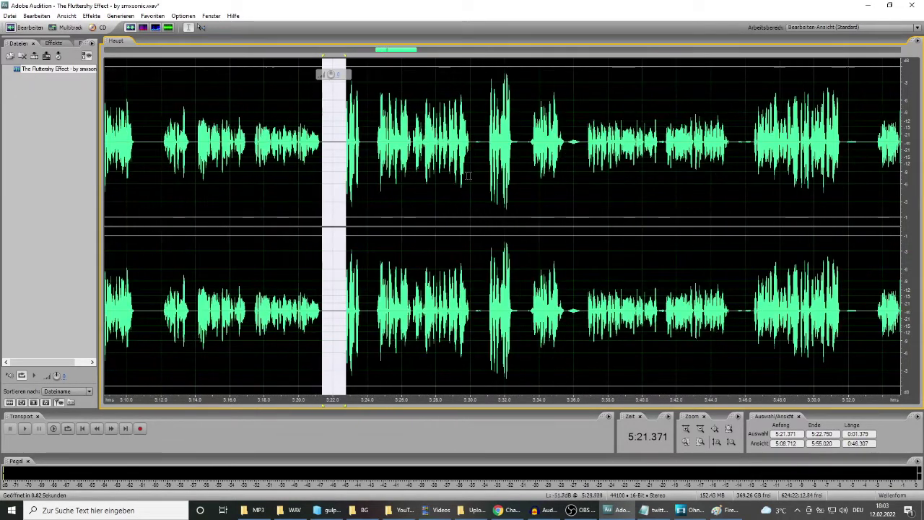
- Silence the noise in the pauses at 5:29.938–5:30.860 and 5:32.400–5:33.012
scroll(505, 166, "up", 3)
left_click_drag(449, 162, 514, 163)
scroll(445, 184, "down", 3)
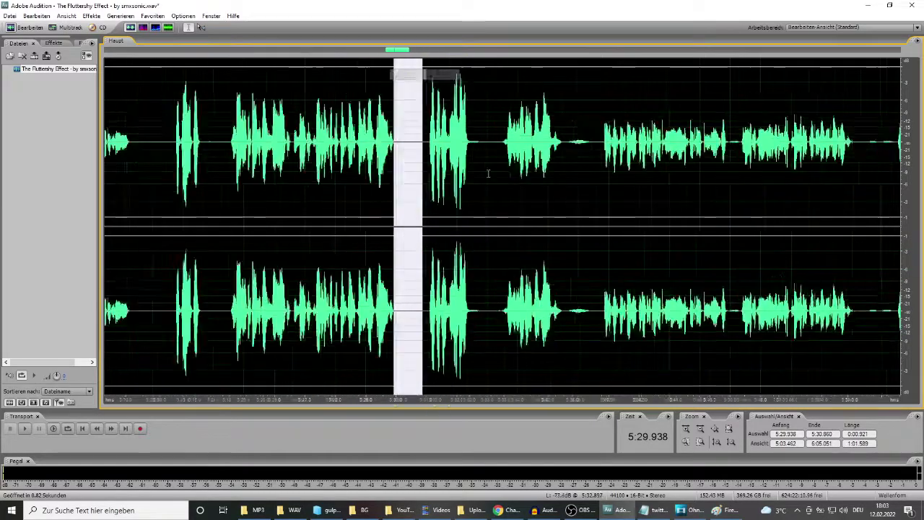
scroll(462, 145, "up", 3)
left_click_drag(465, 182, 601, 183)
scroll(599, 182, "down", 3)
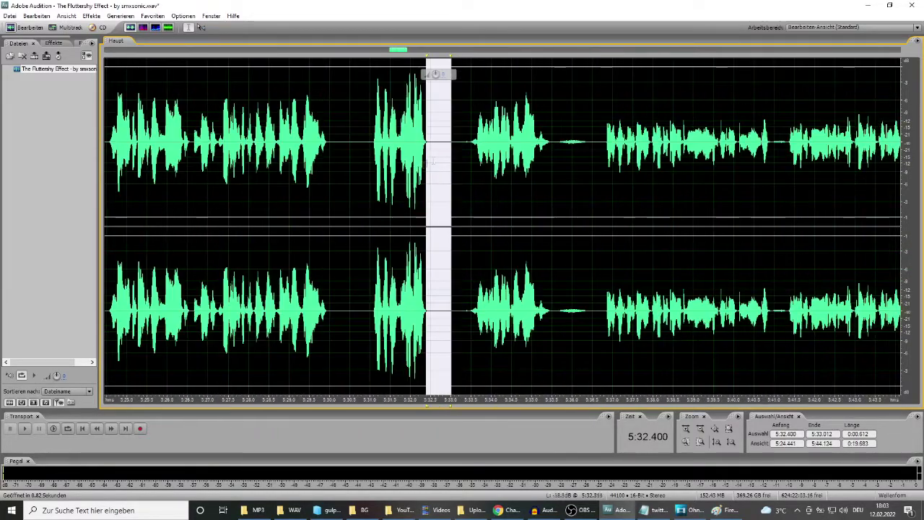
- Silence the short noise at 5:33.317–5:33.452 and the breath at 5:35.566–5:36.621
scroll(433, 156, "up", 3)
left_click_drag(431, 153, 452, 153)
scroll(453, 153, "down", 3)
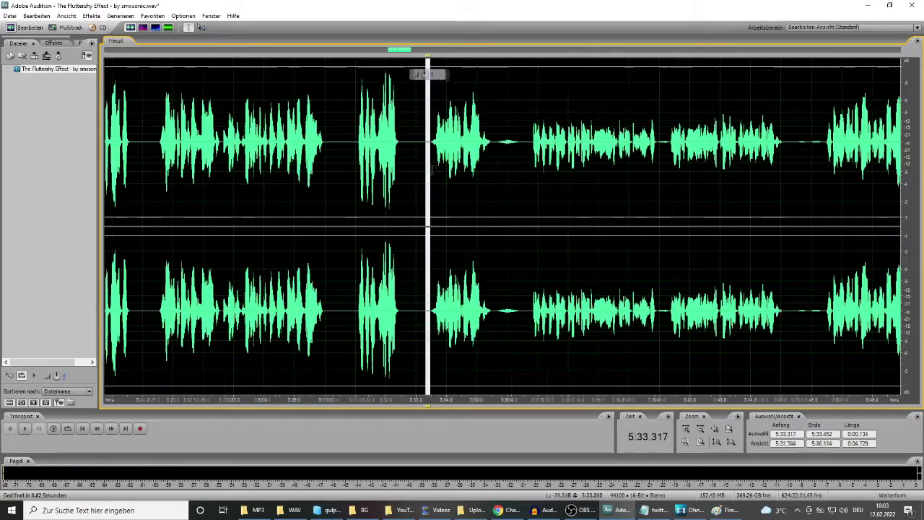
scroll(512, 181, "up", 3)
left_click_drag(438, 188, 615, 215)
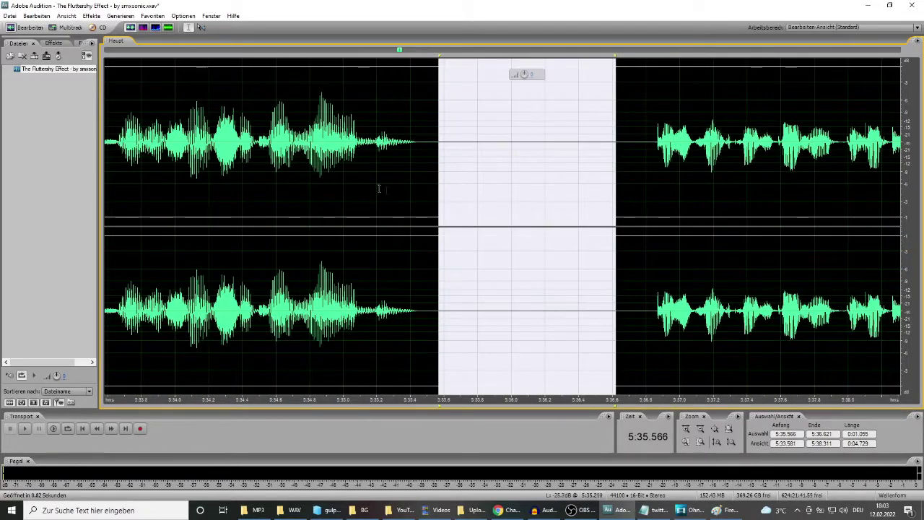
scroll(616, 215, "down", 3)
- Silence the noise in the pauses at 5:40.861–5:41.359 and 5:45.082–5:46.400
scroll(545, 152, "up", 3)
left_click_drag(511, 137, 575, 161)
scroll(461, 170, "down", 3)
scroll(506, 157, "up", 3)
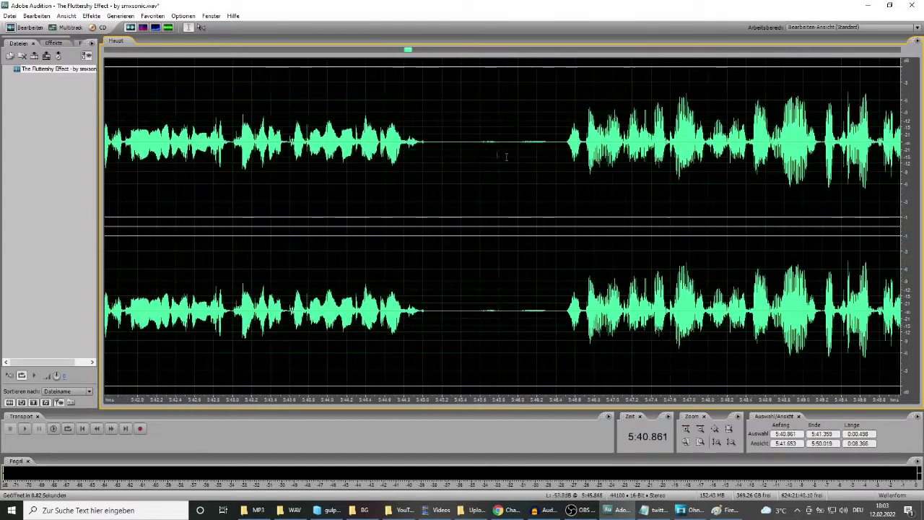
left_click_drag(429, 122, 542, 191)
scroll(537, 195, "down", 3)
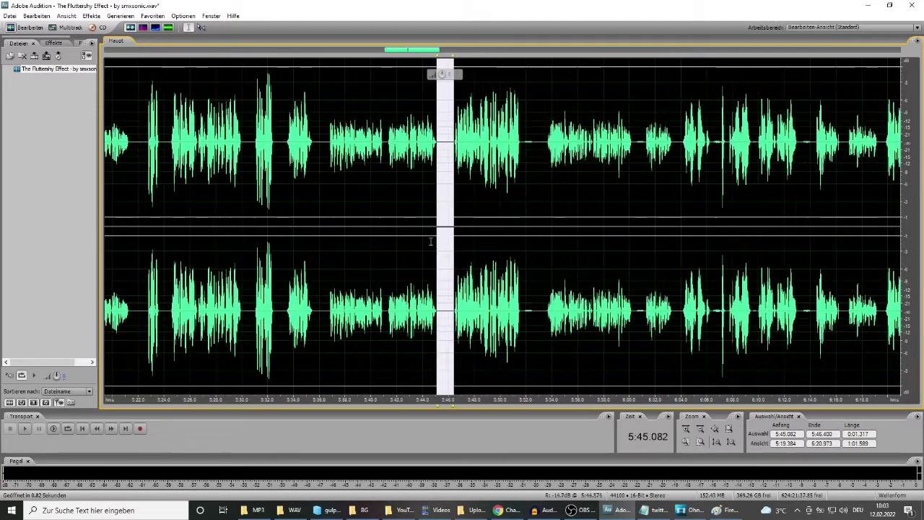
- Silence the noise in the pauses at 5:51.711–5:52.808 and 6:00.500–6:01.170
scroll(542, 191, "up", 2)
scroll(543, 192, "up", 1)
left_click_drag(602, 128, 682, 176)
scroll(376, 175, "down", 7)
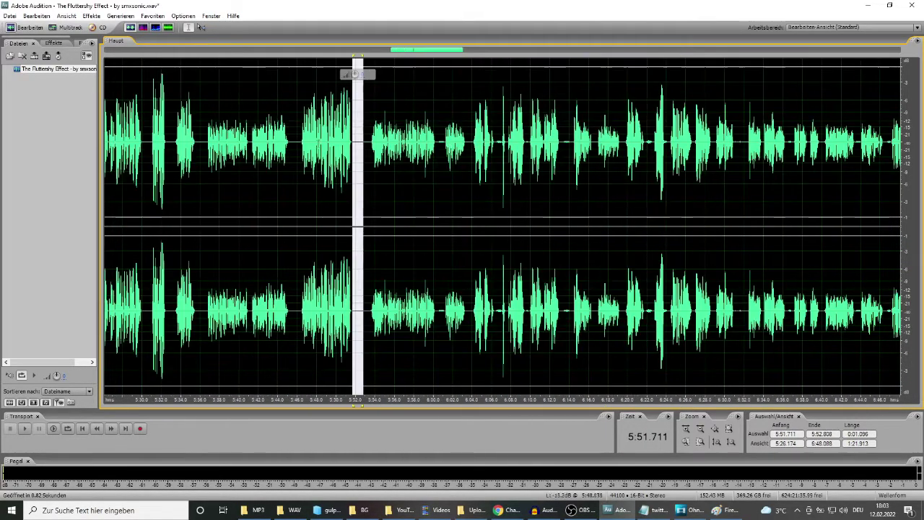
scroll(412, 127, "up", 3)
left_click_drag(410, 121, 439, 153)
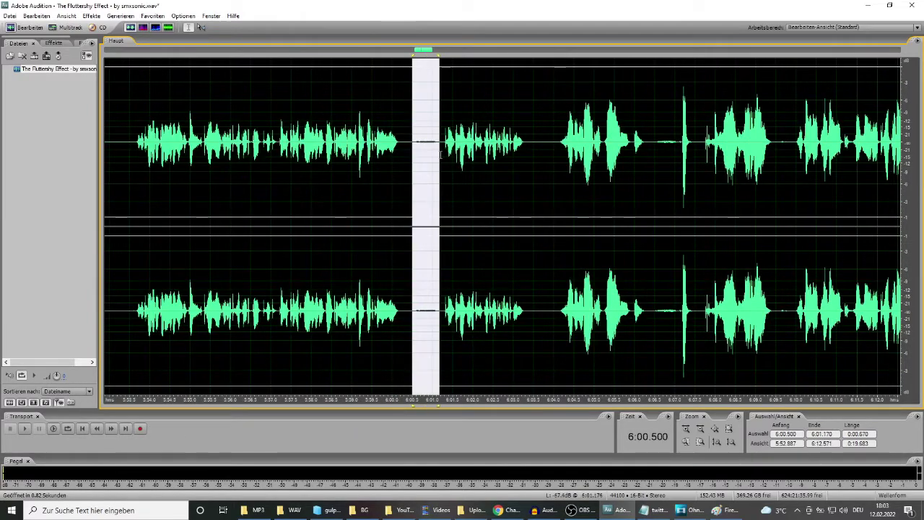
scroll(450, 182, "down", 2)
- Silence the breath in the pause at 6:06.295–6:07.167
scroll(434, 181, "up", 5)
left_click_drag(309, 182, 461, 211)
key("F2")
scroll(382, 215, "down", 8)
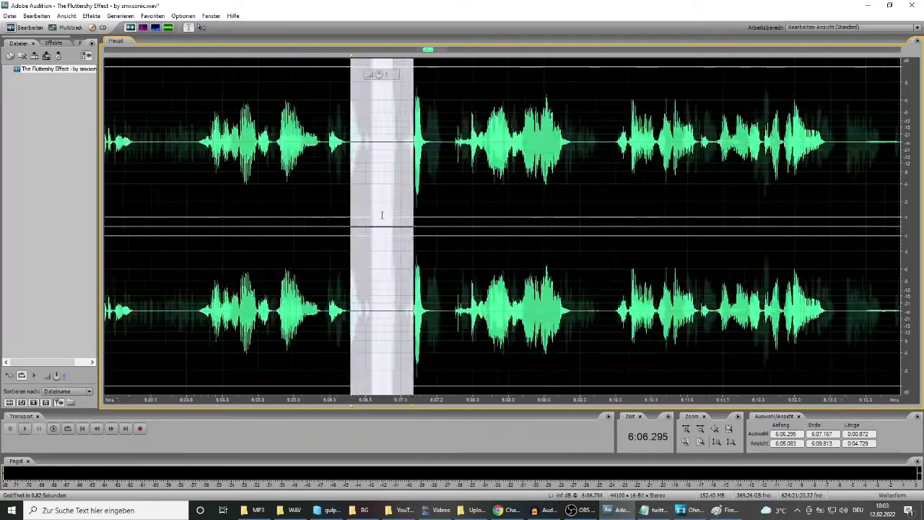
- Silence the noise in the pauses at 6:09.420–6:09.869 and 6:13.200–6:14.200
scroll(431, 190, "up", 7)
left_click_drag(409, 115, 465, 162)
scroll(406, 72, "down", 3)
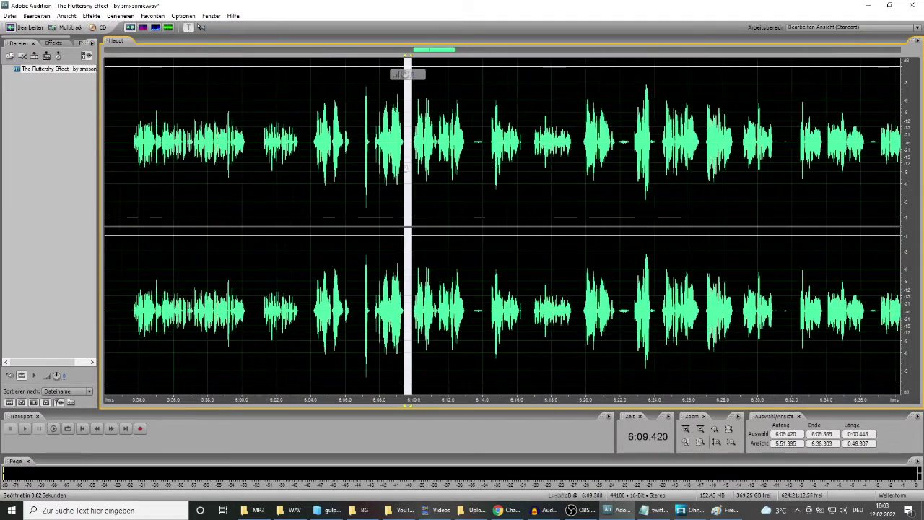
scroll(383, 109, "up", 3)
left_click_drag(360, 144, 455, 185)
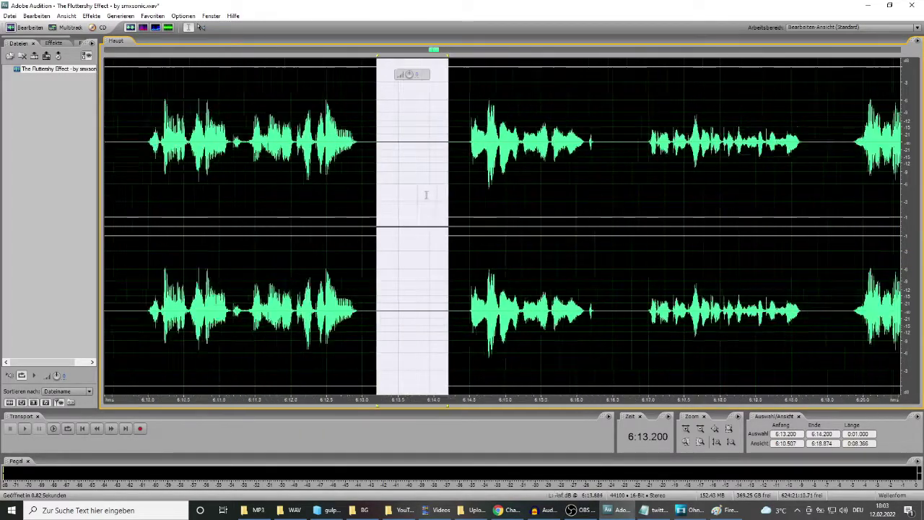
- Silence the breath at 6:21.773–6:22.722 and the noise after the next phrase at 6:23.772–6:24.078
scroll(427, 196, "down", 3)
scroll(539, 187, "up", 2)
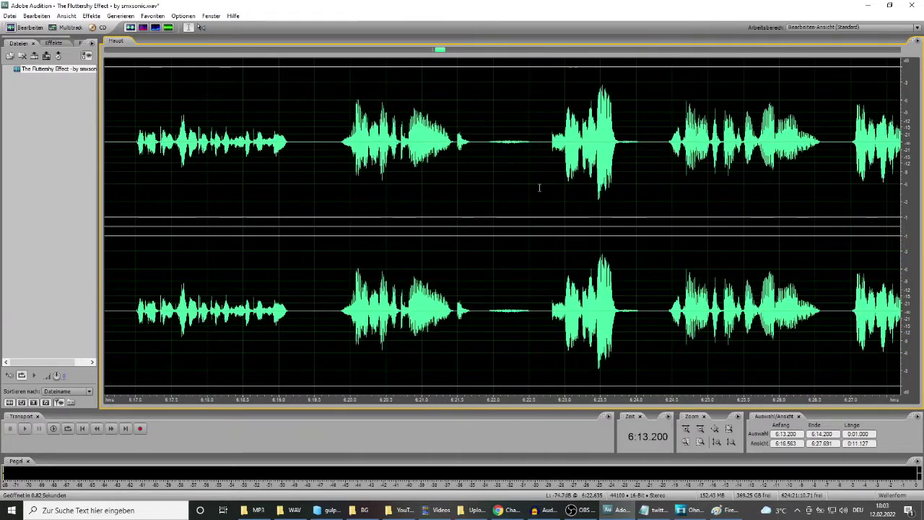
scroll(515, 184, "up", 3)
left_click_drag(425, 160, 585, 165)
key("F2")
scroll(449, 189, "down", 7)
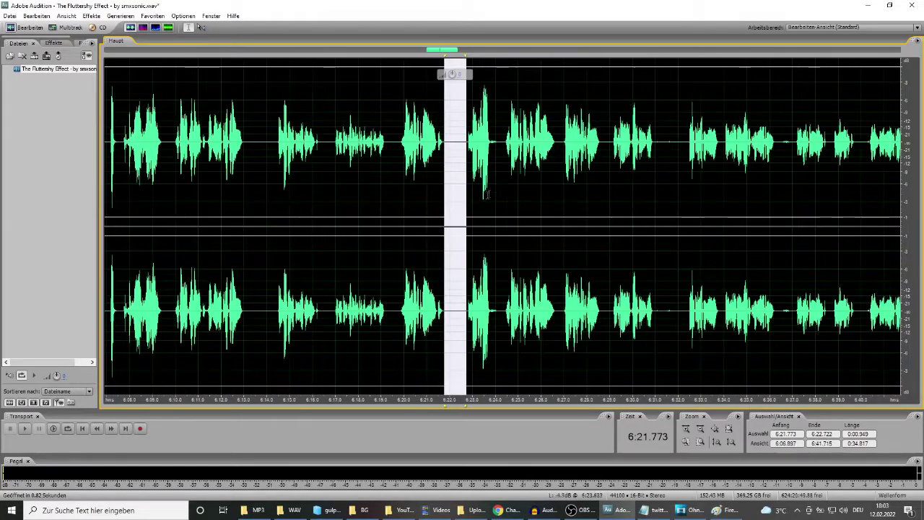
scroll(491, 186, "up", 3)
left_click_drag(408, 125, 498, 179)
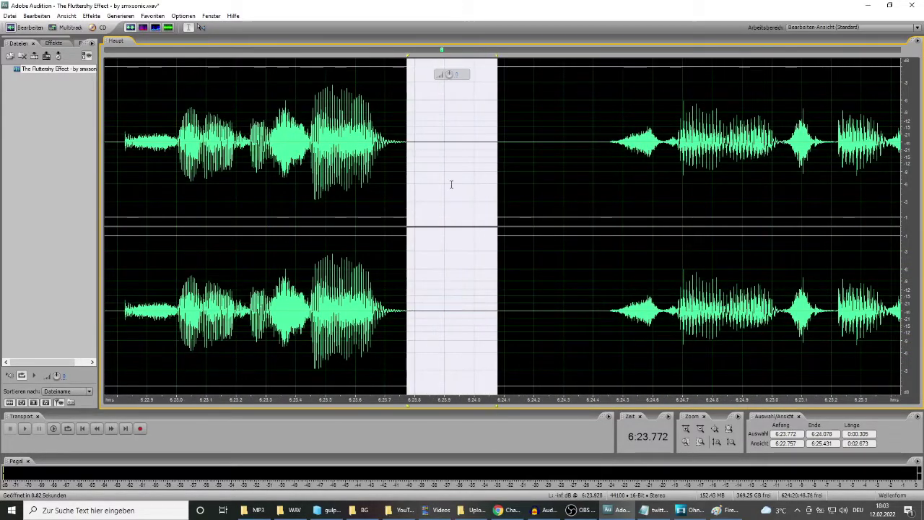
- Silence the noise in the pauses at 6:31.000–6:31.934 and 6:36.457–6:37.000
scroll(498, 180, "down", 4)
scroll(597, 188, "up", 2)
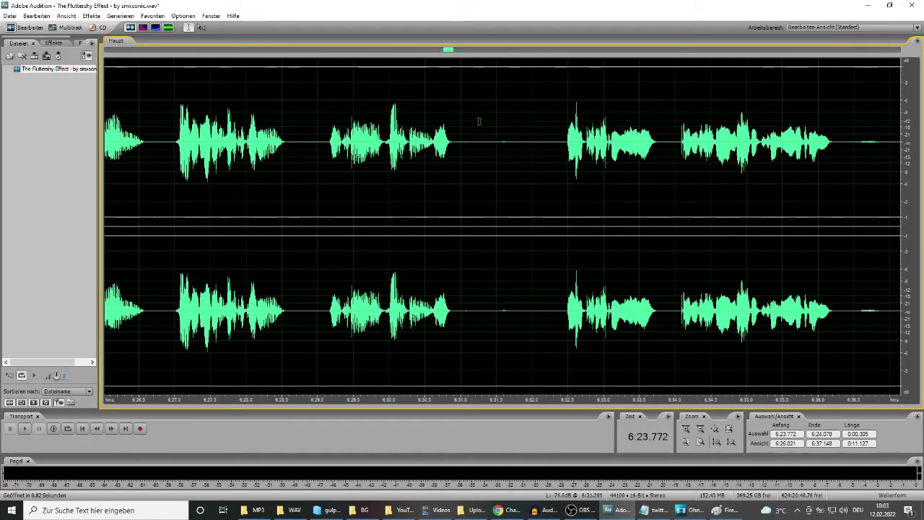
left_click_drag(461, 125, 528, 159)
scroll(485, 179, "down", 3)
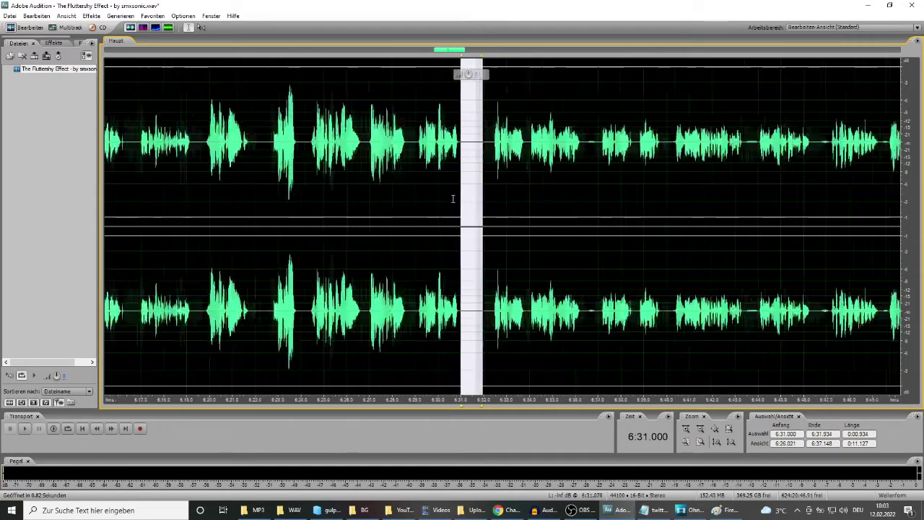
scroll(550, 143, "up", 3)
left_click_drag(510, 127, 561, 155)
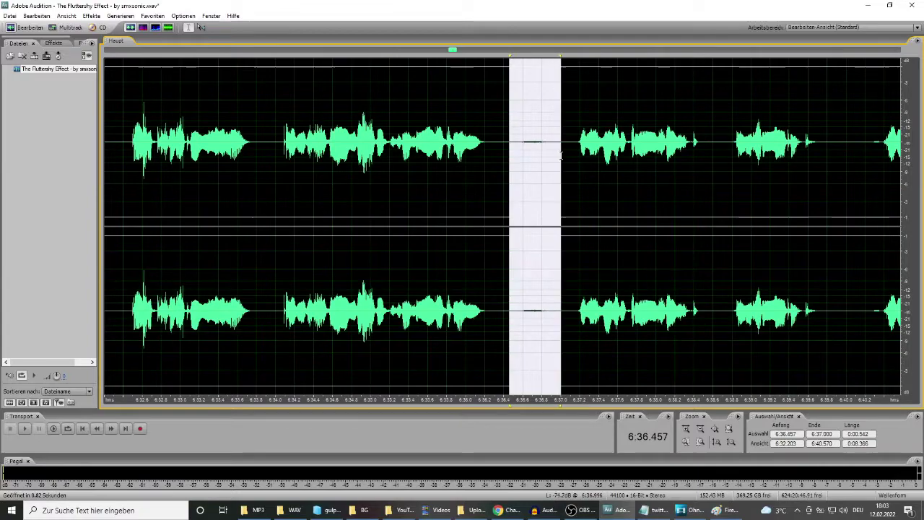
- Silence the noise in the pauses at 6:40.052–6:40.400 and 6:43.419–6:44.061
scroll(456, 185, "down", 5)
scroll(556, 152, "up", 6)
left_click_drag(492, 162, 535, 172)
scroll(357, 159, "down", 3)
scroll(398, 128, "up", 3)
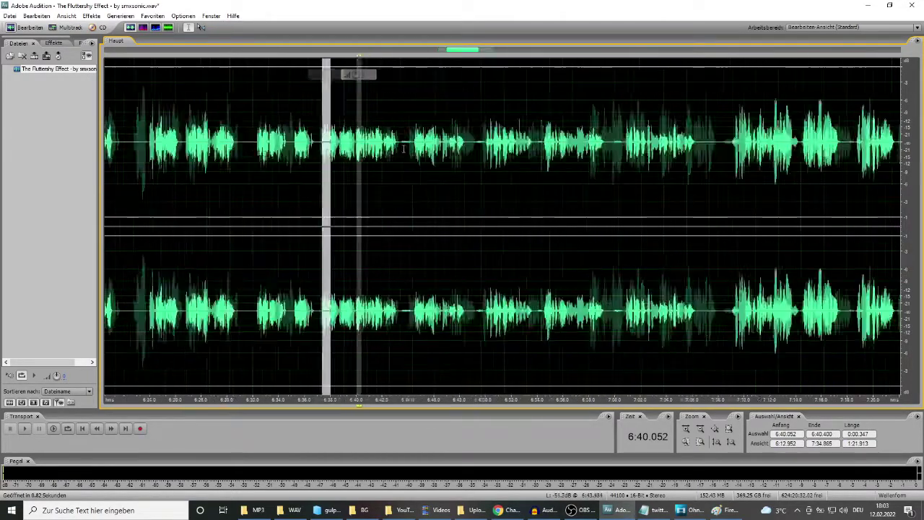
left_click_drag(384, 127, 465, 145)
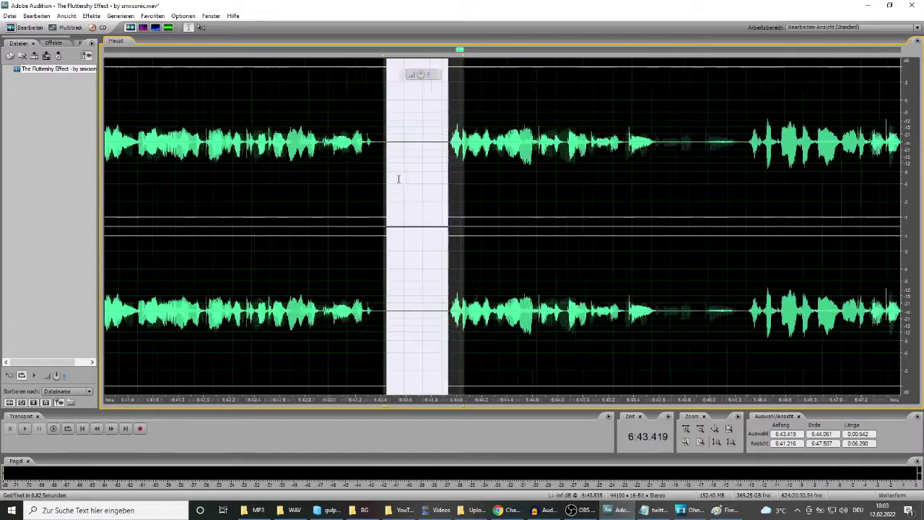
- Silence the breaths in the pauses at 6:46.620–6:47.164 and 6:52.466–6:53.238
scroll(397, 181, "down", 3)
scroll(374, 140, "up", 3)
left_click_drag(284, 145, 375, 199)
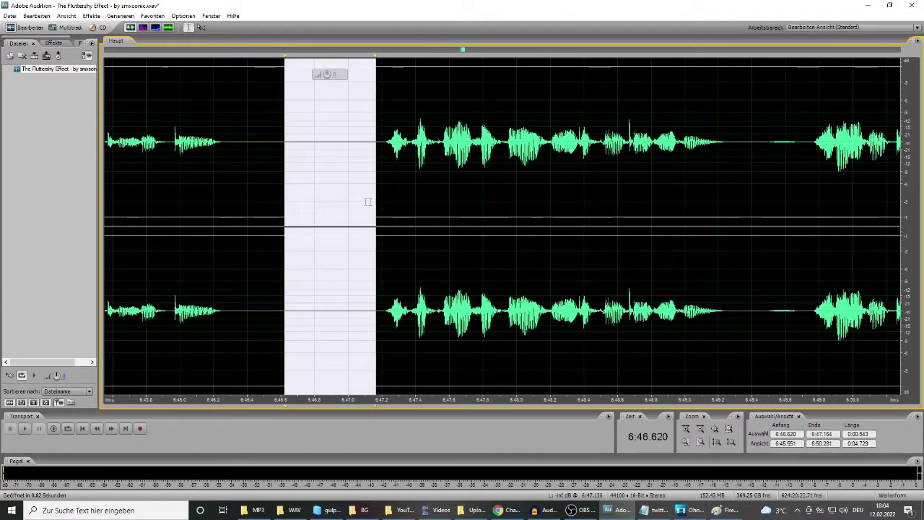
scroll(423, 195, "down", 3)
scroll(367, 132, "up", 3)
left_click_drag(350, 140, 574, 210)
scroll(415, 190, "down", 3)
scroll(458, 174, "up", 3)
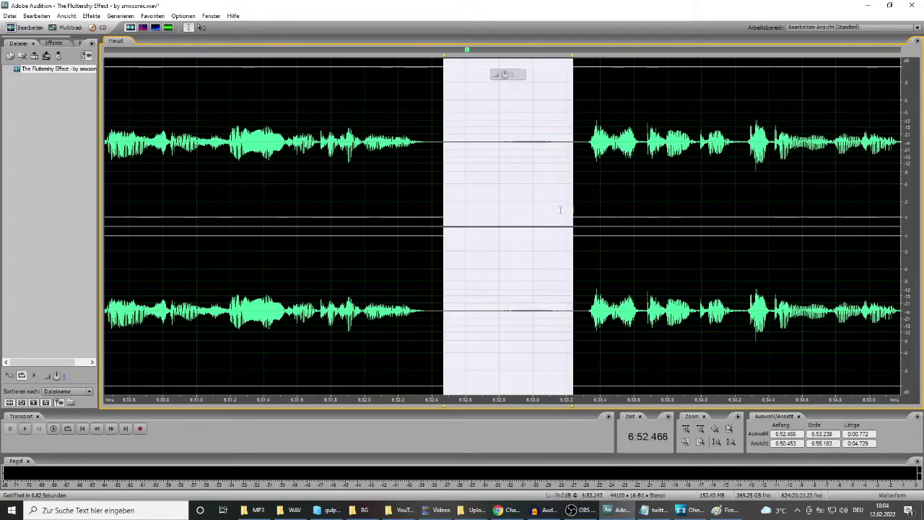
- Silence the small noise in the pause near 7:03 and the breath at 7:07.915–7:10.042
scroll(431, 172, "down", 3)
scroll(594, 199, "down", 3)
scroll(644, 195, "up", 6)
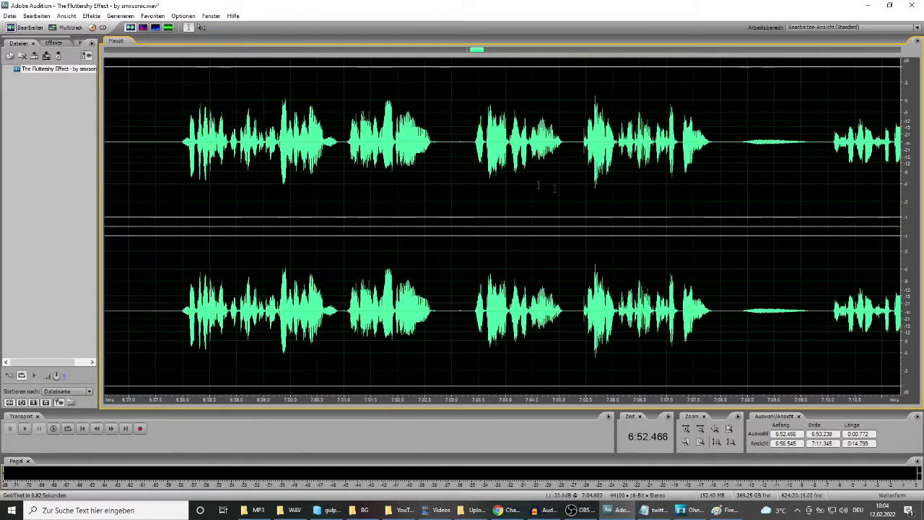
scroll(459, 160, "up", 3)
left_click_drag(393, 125, 473, 169)
scroll(390, 182, "down", 3)
scroll(540, 192, "up", 3)
left_click_drag(242, 115, 511, 173)
- Silence the noise at about 7:13.7–7:14.5 and the breath at about 7:18.5–7:19.4
scroll(491, 202, "down", 4)
scroll(480, 210, "up", 4)
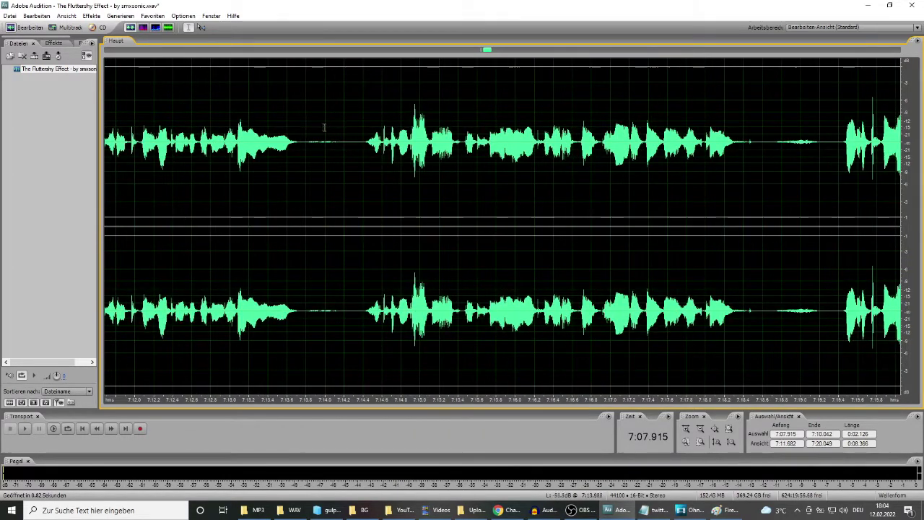
left_click_drag(297, 114, 372, 181)
left_click_drag(755, 120, 835, 141)
- Silence the noise in a short pause between 7:20 and 7:25 and in the pause at 7:25.483–7:26.278
scroll(355, 175, "down", 5)
scroll(494, 181, "up", 6)
left_click_drag(453, 126, 516, 182)
scroll(506, 180, "down", 3)
scroll(457, 178, "up", 2)
left_click_drag(390, 124, 544, 169)
- Silence the noise in the pause between phrases at 7:29.255–7:30.200
scroll(390, 176, "down", 3)
scroll(468, 145, "up", 3)
scroll(382, 192, "down", 3)
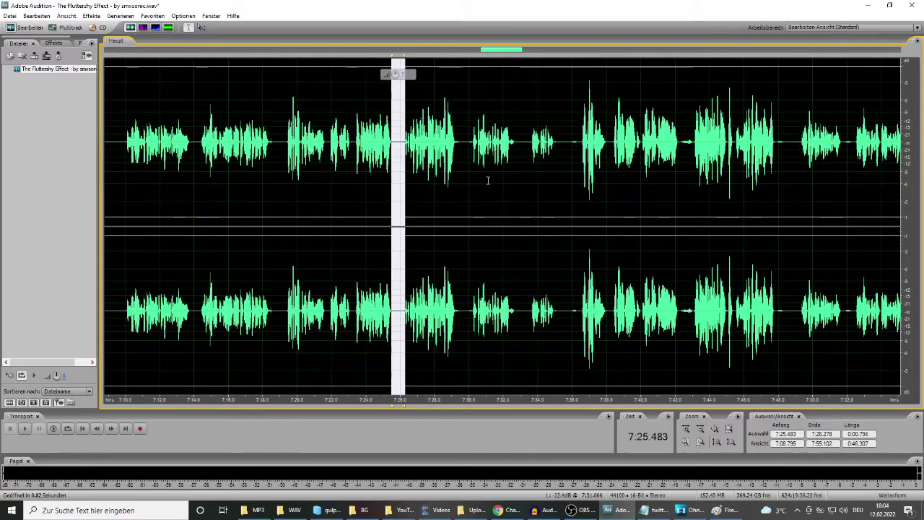
scroll(374, 141, "up", 3)
left_click_drag(314, 126, 402, 195)
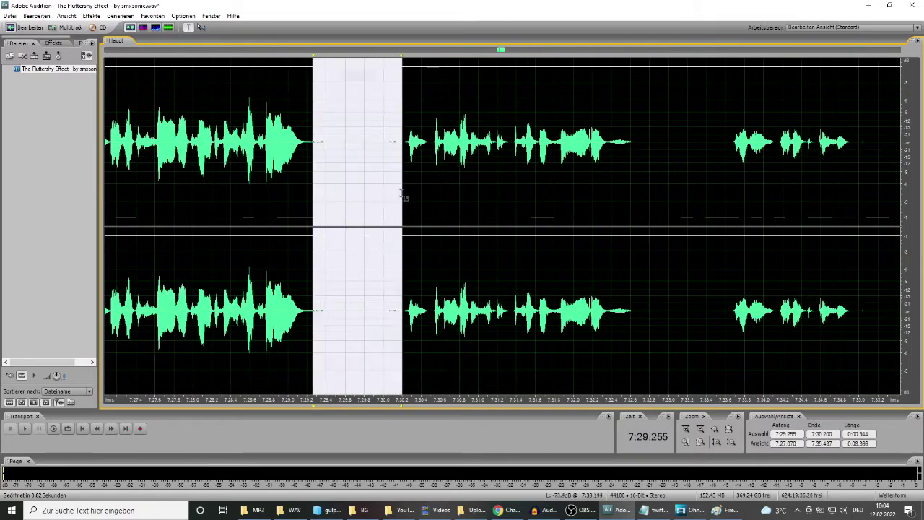
- Silence the noise in the longer pause at 7:34.972–7:36.400
scroll(402, 196, "down", 3)
scroll(429, 183, "up", 3)
scroll(429, 184, "down", 3)
scroll(294, 124, "up", 3)
left_click_drag(293, 124, 428, 215)
- Silence the breaths in the pauses at 7:42.200–7:43.111 and 7:47.886–7:48.559
scroll(428, 215, "down", 3)
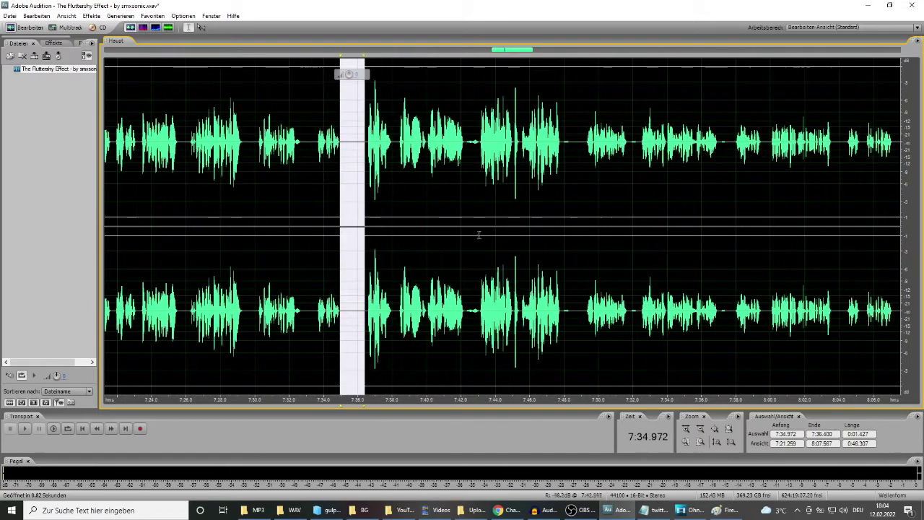
scroll(374, 126, "up", 3)
left_click_drag(343, 117, 454, 174)
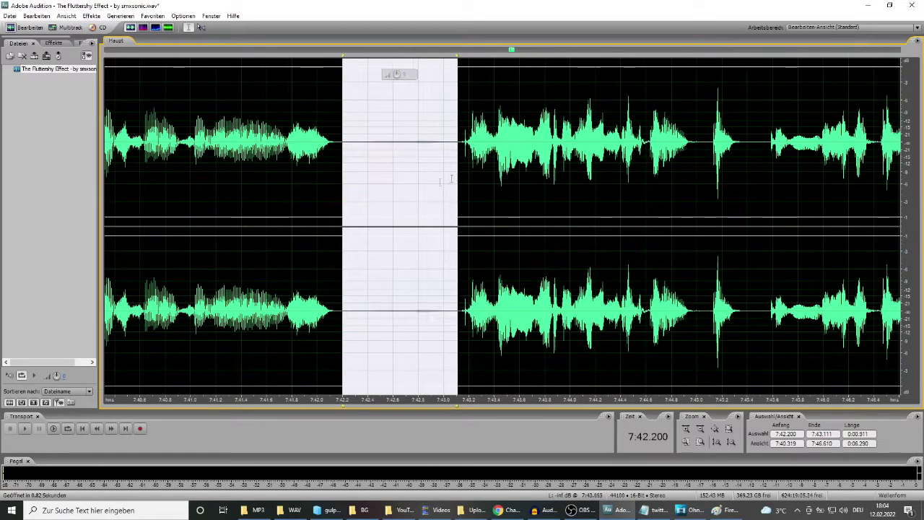
scroll(371, 187, "down", 3)
scroll(505, 195, "up", 3)
left_click_drag(475, 119, 538, 162)
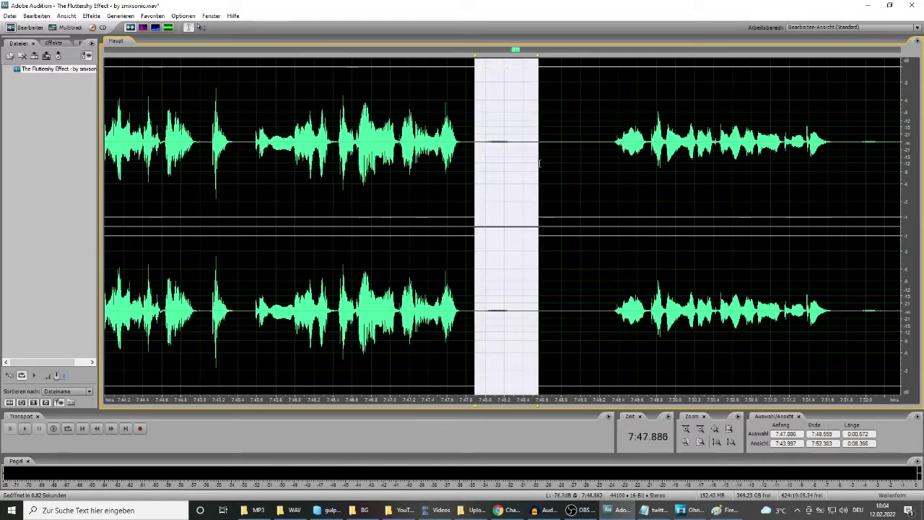
key("F2")
- Silence the noise in the pauses at 7:51.875–7:52.400 and 7:57.000–7:57.713
scroll(426, 178, "down", 3)
scroll(505, 204, "up", 4)
left_click_drag(211, 120, 278, 155)
scroll(201, 191, "down", 3)
scroll(305, 165, "up", 3)
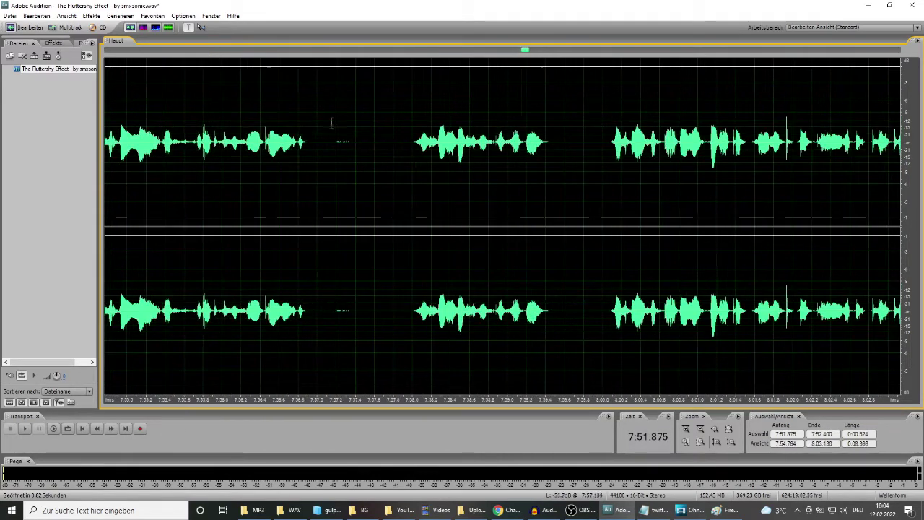
left_click_drag(316, 123, 365, 129)
- Silence the breath in the pause at 8:10.000–8:11.457 and the short gap right beside it
scroll(372, 182, "down", 3)
scroll(552, 211, "up", 4)
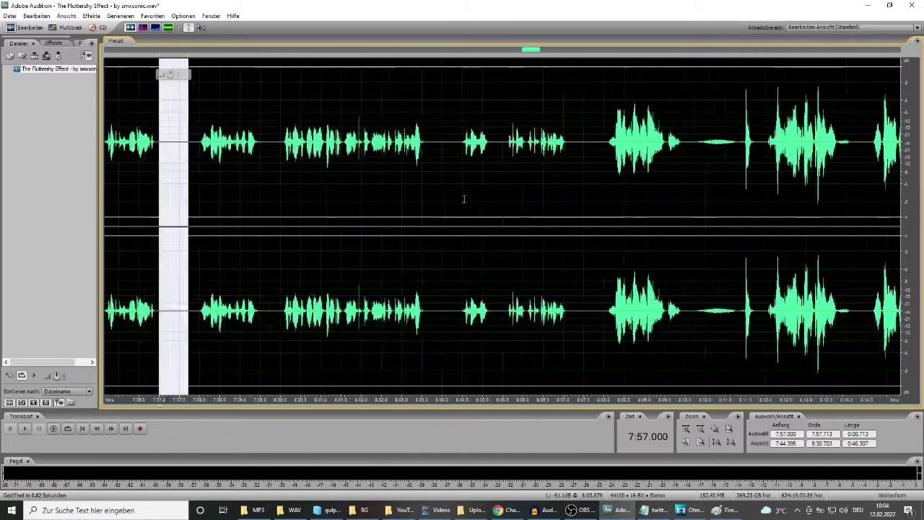
left_click_drag(422, 117, 528, 179)
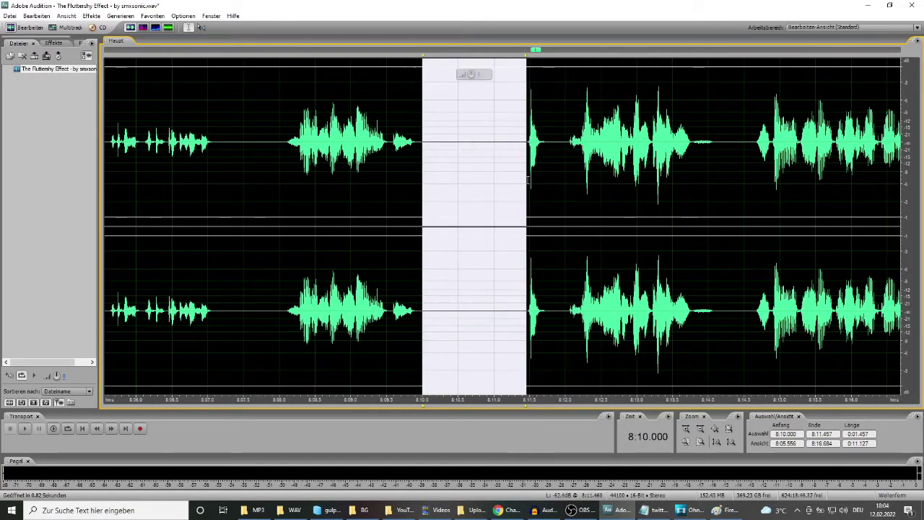
scroll(528, 179, "up", 3)
left_click_drag(508, 181, 535, 181)
- Silence the noise at 8:13.751–8:14.060 and the long pause at 8:32.000–8:44.350
scroll(433, 188, "down", 4)
scroll(455, 189, "up", 5)
left_click_drag(376, 122, 498, 180)
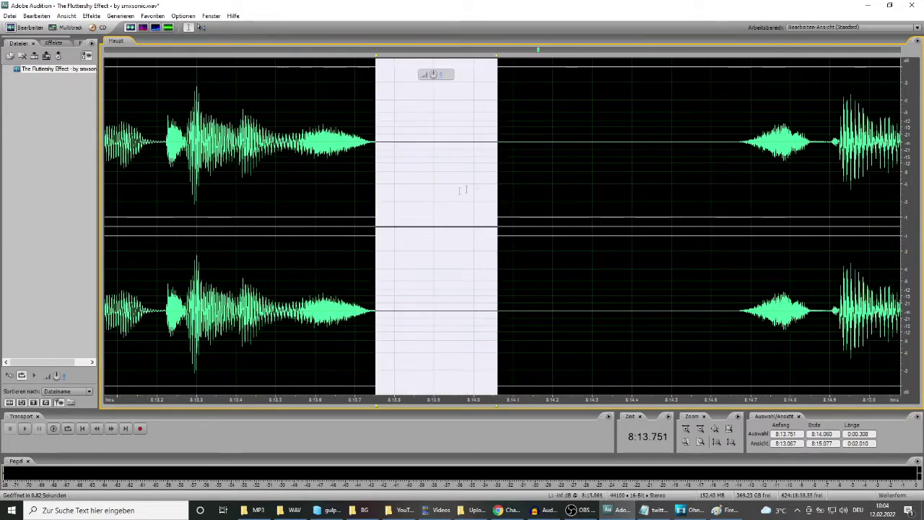
scroll(434, 188, "down", 8)
left_click_drag(660, 141, 870, 260)
- Silence the noise in the pause at 8:56.876–8:57.400 and in the earlier short gap at 8:54.576–8:54.731
scroll(462, 184, "down", 6)
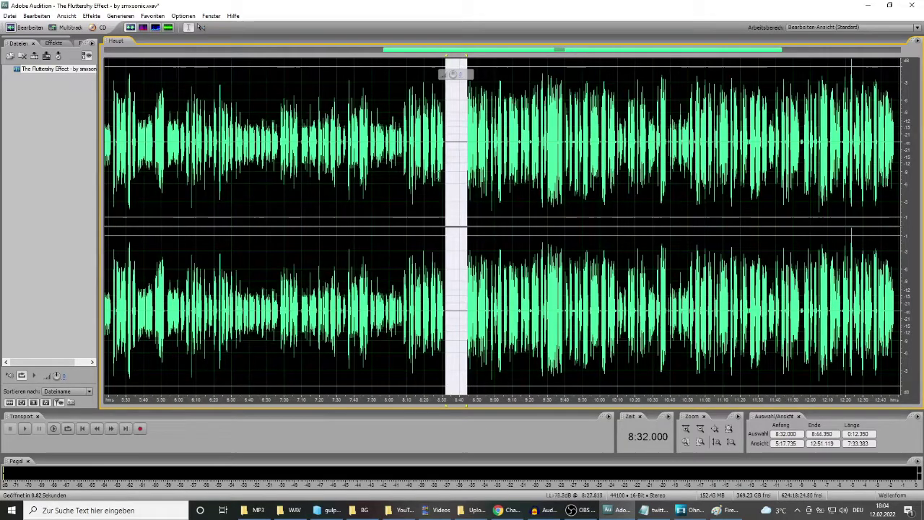
scroll(493, 179, "up", 8)
left_click_drag(488, 155, 509, 159)
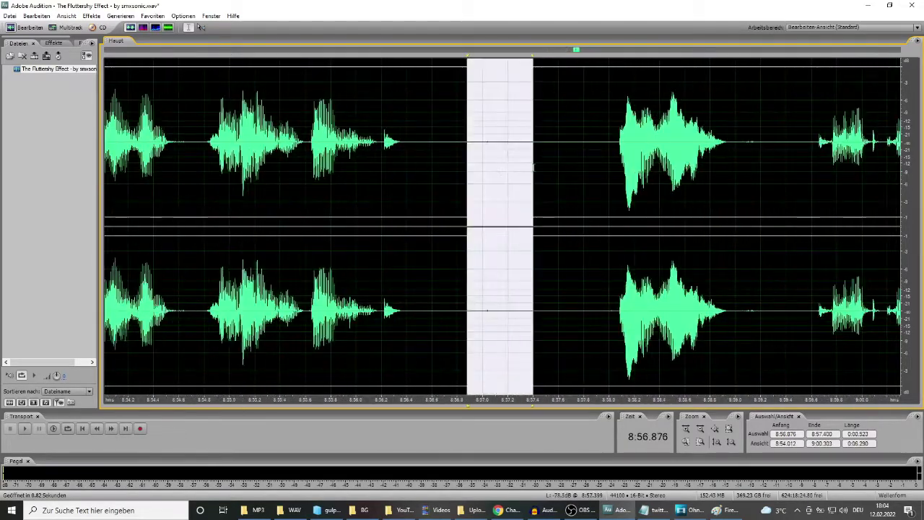
scroll(360, 200, "down", 3)
scroll(340, 205, "up", 4)
scroll(324, 173, "up", 4)
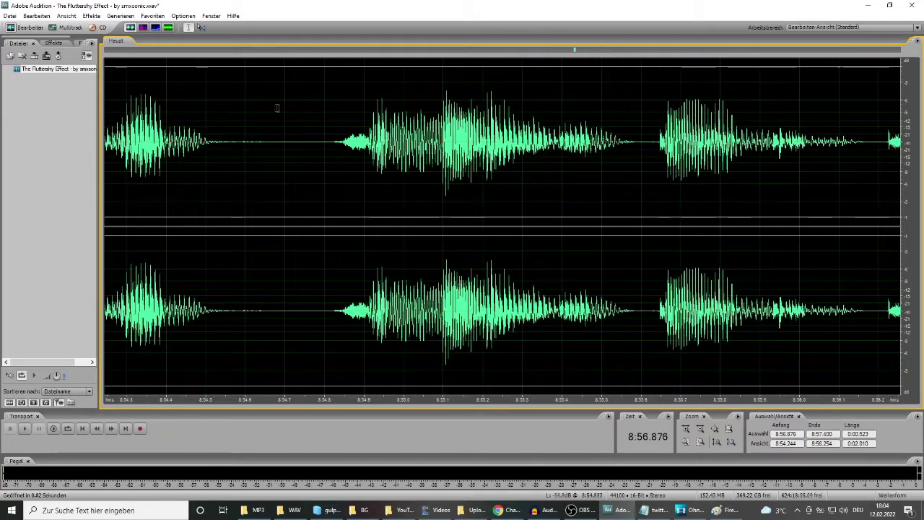
left_click_drag(237, 117, 297, 137)
- Silence the noise just before and after the 8:58 phrase, at about 8:57.9–8:58.1 and 8:59.037–8:59.261
scroll(250, 197, "down", 5)
scroll(394, 202, "up", 3)
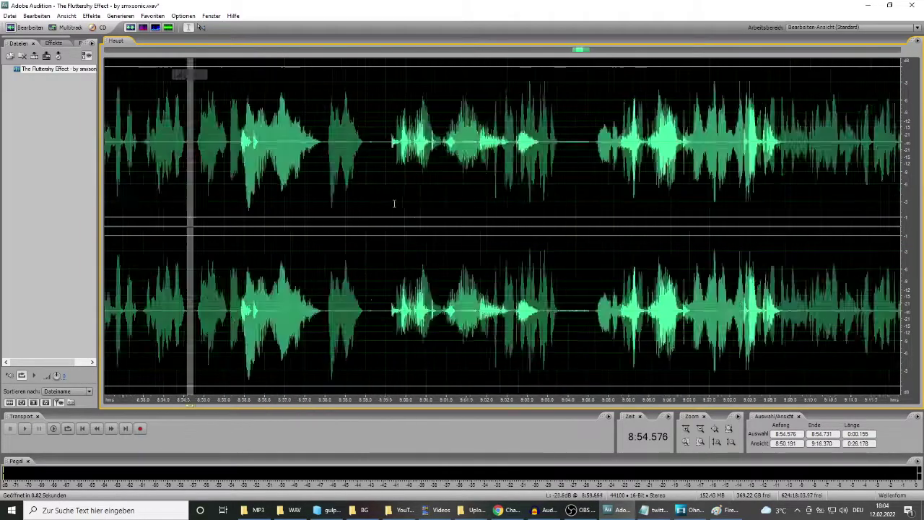
left_click_drag(172, 123, 195, 124)
left_click_drag(311, 127, 340, 136)
- Silence the breath in the pause at 9:01.233–9:01.783
scroll(265, 200, "down", 5)
scroll(348, 189, "up", 6)
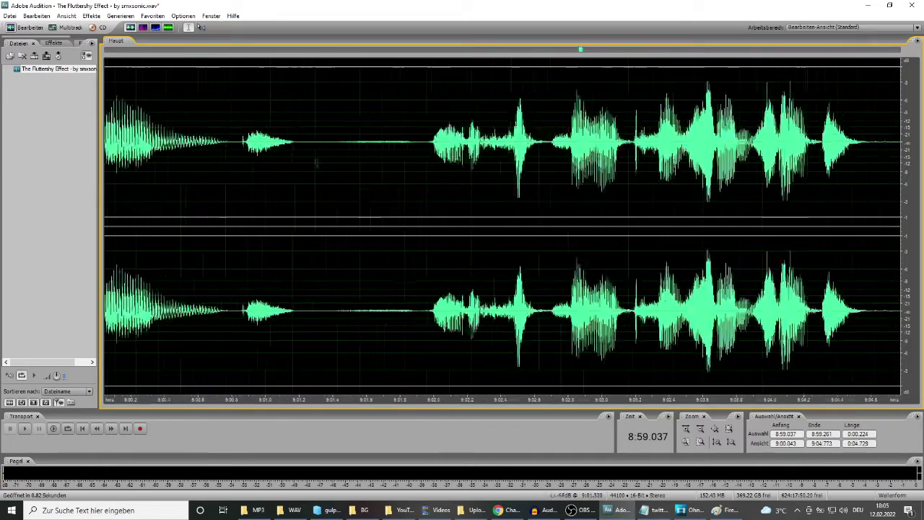
scroll(317, 163, "up", 3)
left_click_drag(287, 118, 503, 155)
key("F3")
- Silence the faint noise after the phrase at 9:03.767–9:04.136
scroll(366, 207, "down", 4)
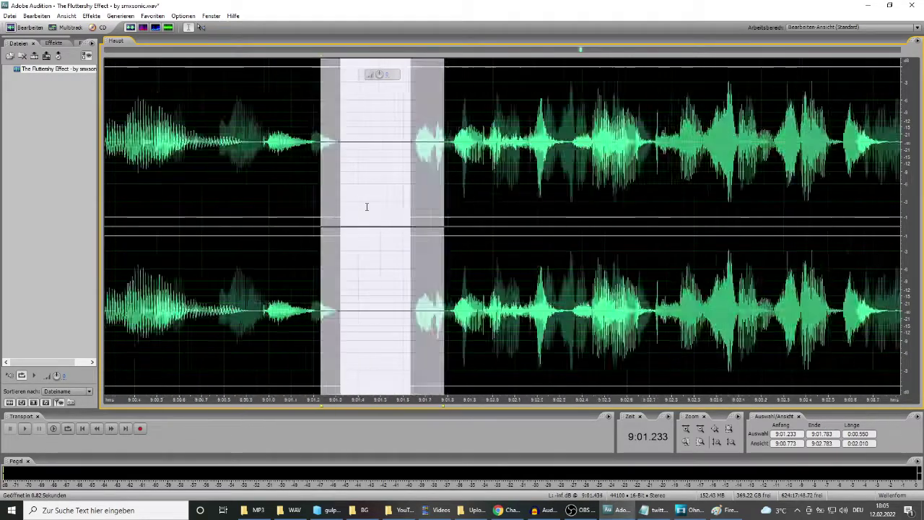
scroll(367, 207, "down", 3)
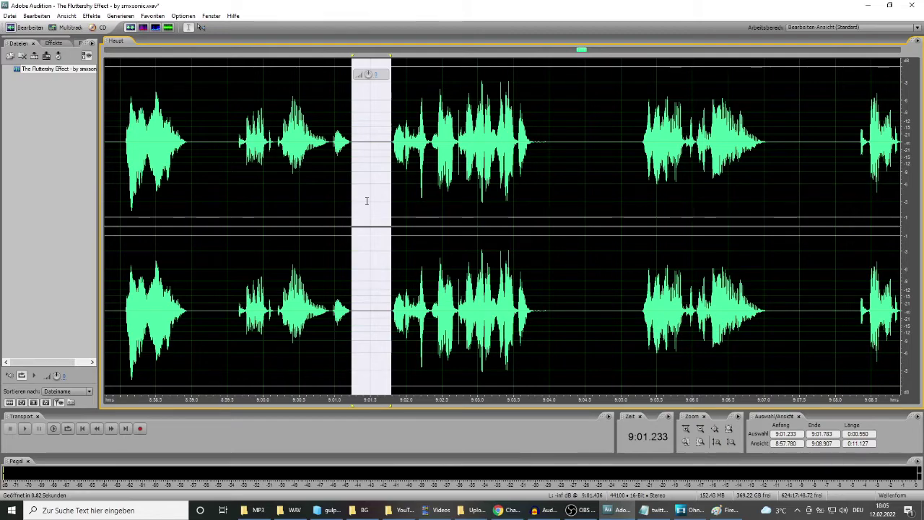
scroll(367, 201, "down", 2)
scroll(452, 176, "up", 7)
left_click_drag(261, 119, 452, 171)
- Silence the breaths in the pauses at 9:13.718–9:14.963 and 9:19.720–9:21.250
scroll(379, 211, "down", 5)
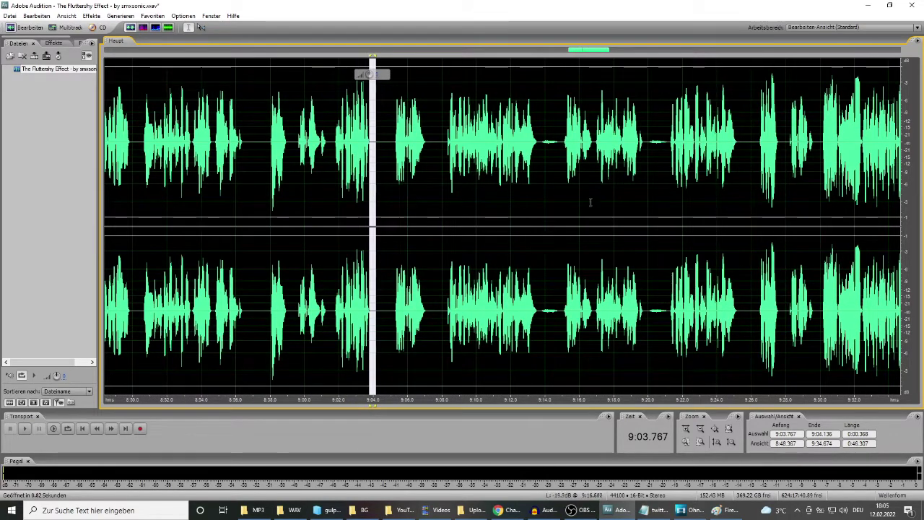
scroll(585, 205, "up", 2)
left_click_drag(456, 124, 544, 186)
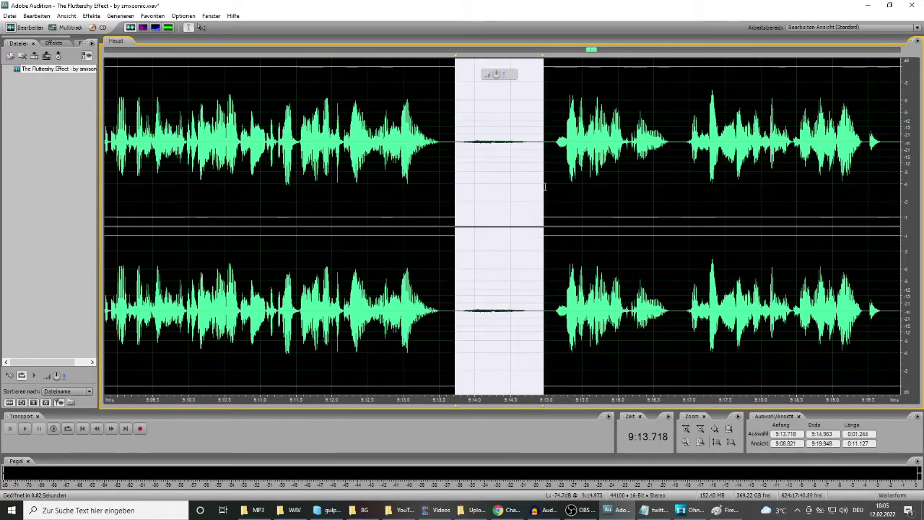
scroll(471, 210, "down", 3)
scroll(599, 188, "up", 2)
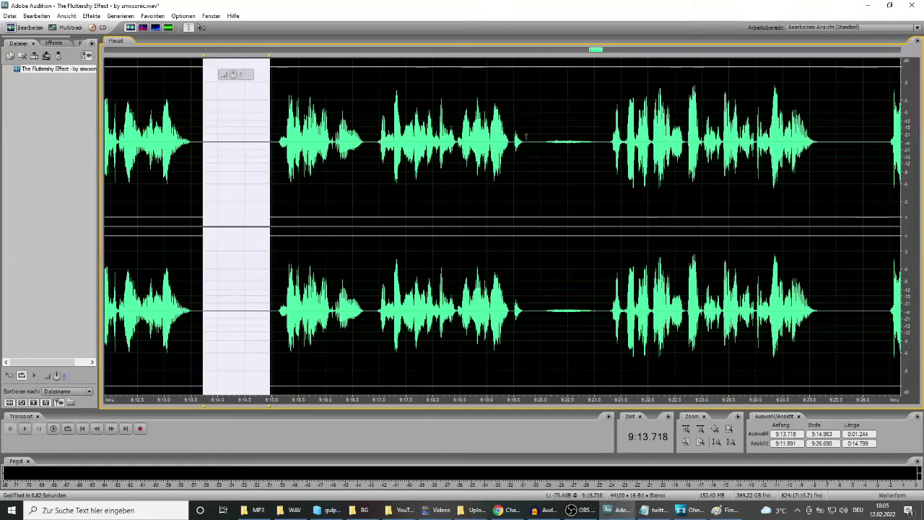
left_click_drag(526, 180, 608, 178)
scroll(491, 187, "down", 3)
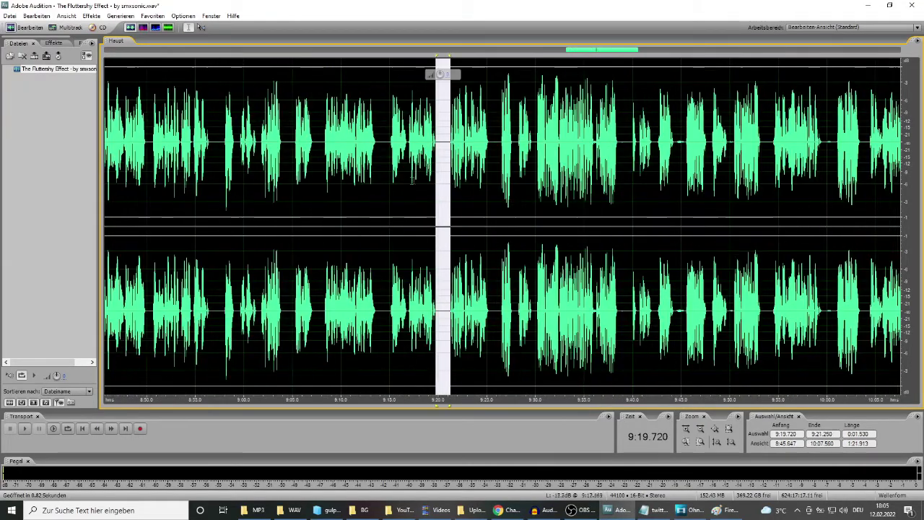
scroll(458, 119, "up", 3)
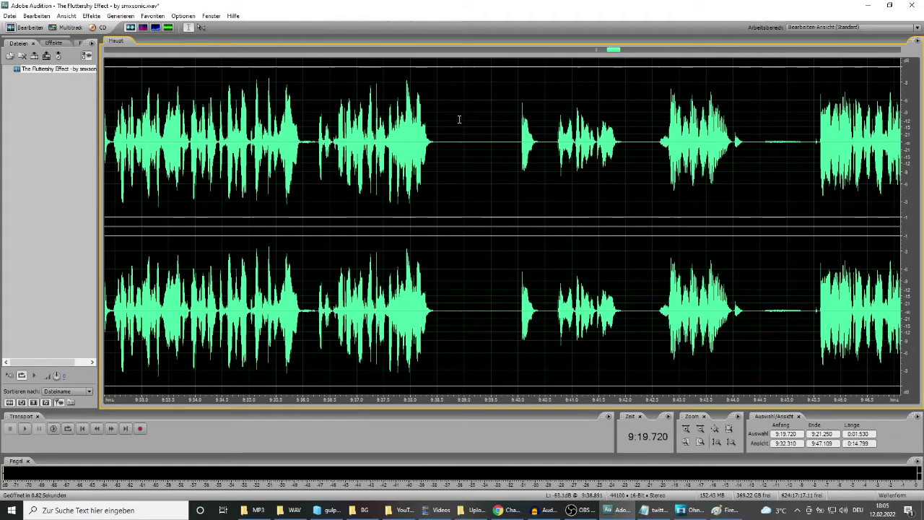
- Silence the faint noise in the pauses at 9:35.954–9:36.300 and 9:44.400–9:45.600
scroll(325, 130, "up", 3)
left_click_drag(326, 130, 399, 177)
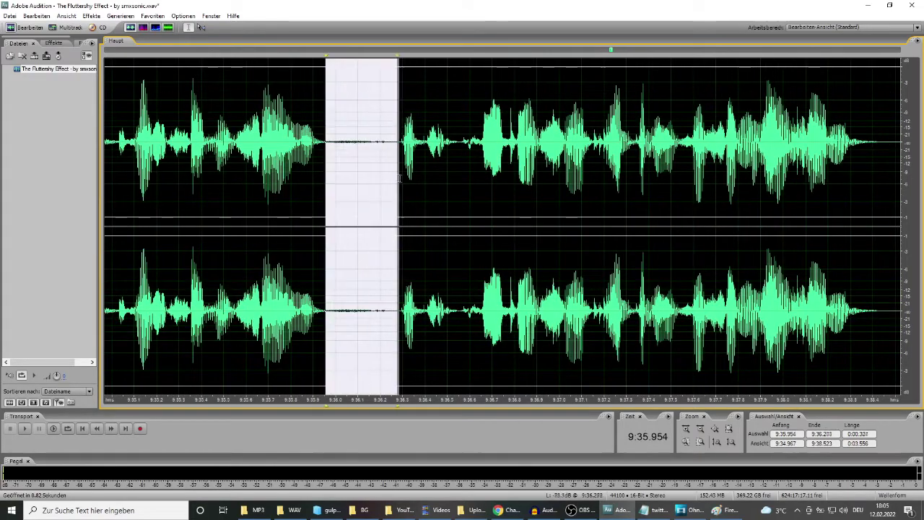
scroll(396, 182, "down", 5)
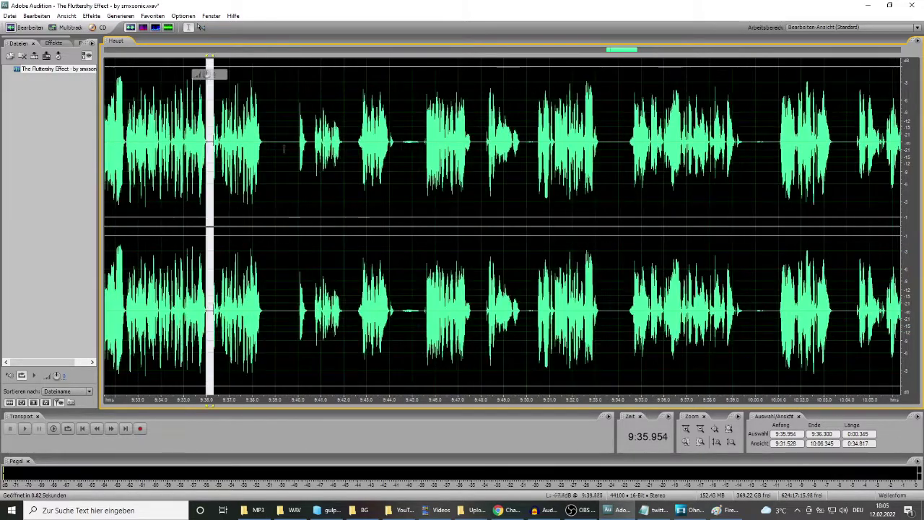
left_click_drag(271, 148, 285, 148)
scroll(397, 191, "up", 3)
left_click_drag(371, 115, 486, 144)
- Silence the noise between phrases at 9:49.825–9:50.400 and 9:59.751–10:00.600
scroll(394, 183, "down", 5)
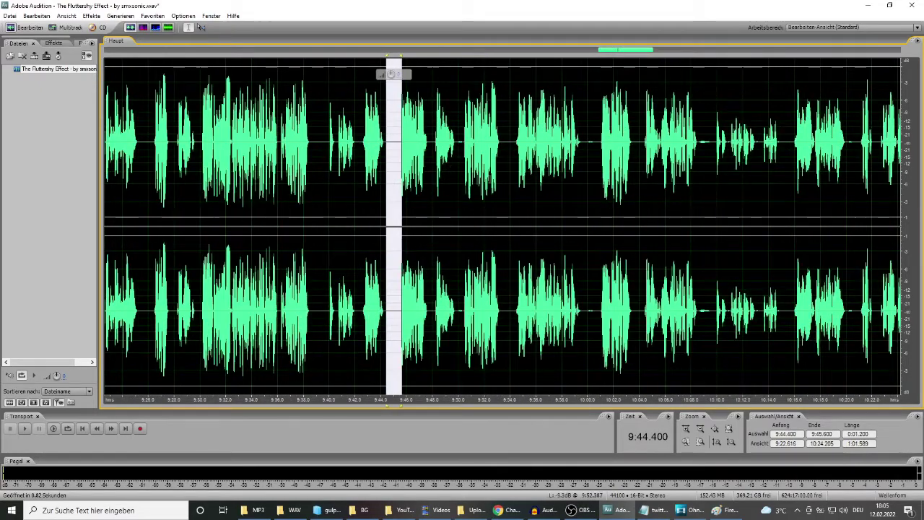
scroll(296, 183, "up", 6)
left_click_drag(273, 181, 369, 180)
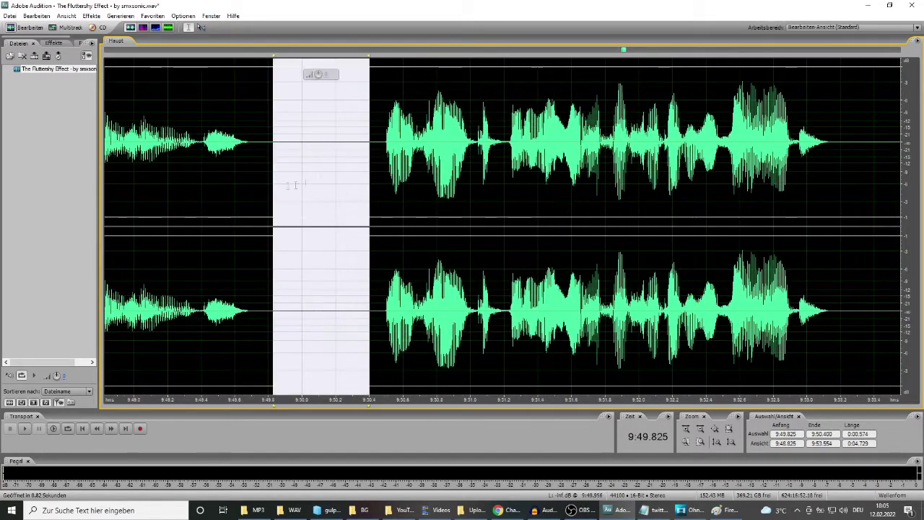
scroll(296, 185, "down", 4)
scroll(619, 188, "up", 4)
left_click_drag(474, 187, 592, 187)
- Silence the breath at 10:08.555–10:09.709 and the faint noise at 10:12.975–10:13.450
scroll(413, 187, "down", 5)
scroll(583, 216, "up", 4)
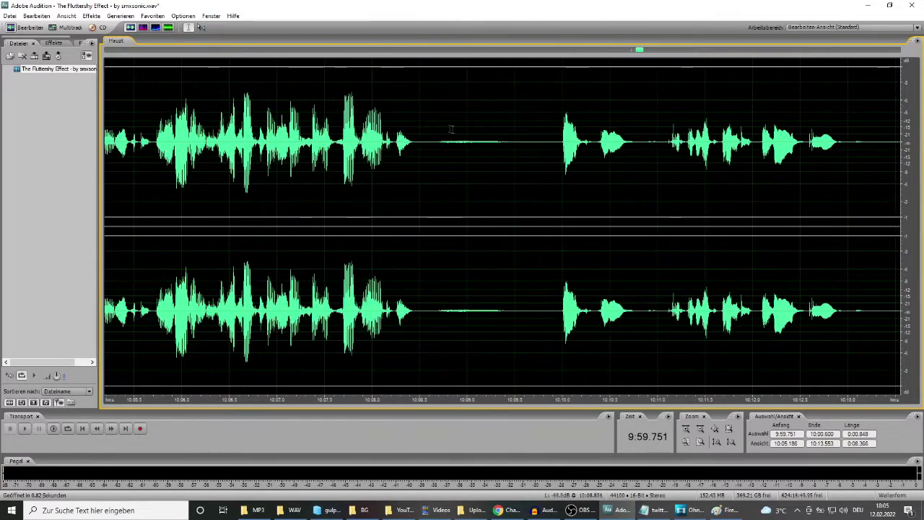
left_click_drag(426, 144, 535, 166)
scroll(476, 188, "down", 3)
scroll(468, 181, "up", 2)
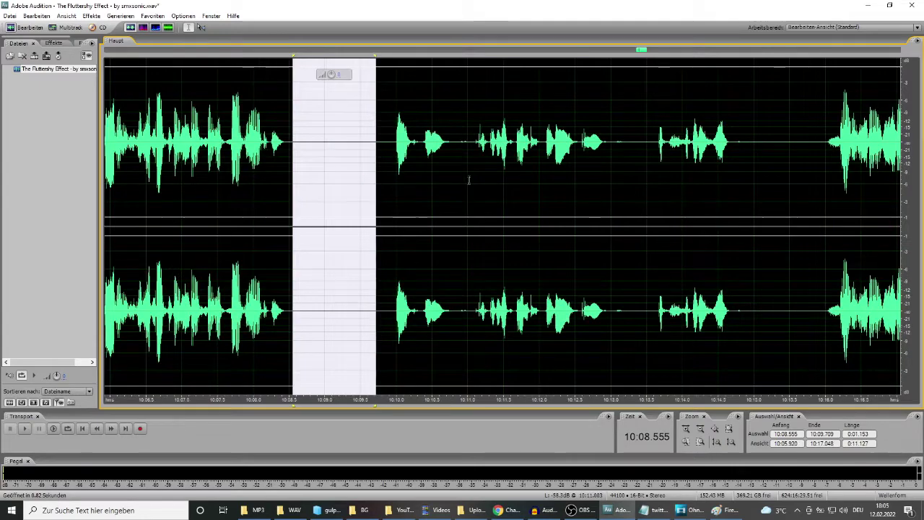
scroll(469, 181, "up", 4)
left_click_drag(408, 113, 613, 174)
- Silence the breaths in the pauses at about 10:20 and 10:27
scroll(433, 144, "down", 5)
scroll(544, 193, "up", 4)
scroll(367, 169, "down", 5)
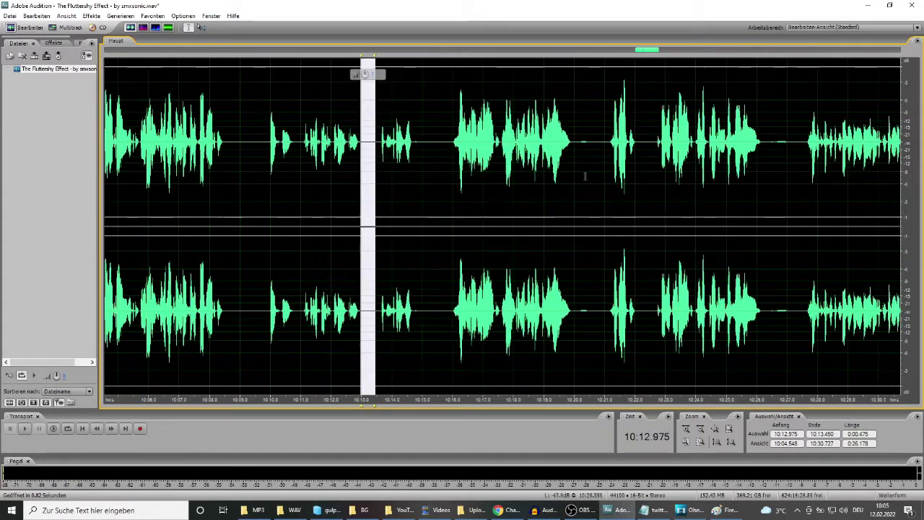
scroll(575, 175, "up", 4)
left_click_drag(556, 145, 621, 158)
scroll(436, 183, "down", 5)
scroll(583, 179, "up", 4)
left_click_drag(370, 145, 438, 170)
- Silence the noise before and after the 10:42 phrase, at 10:40.896–10:41.144 and 10:43.759–10:44.392
scroll(455, 180, "down", 5)
scroll(556, 168, "up", 4)
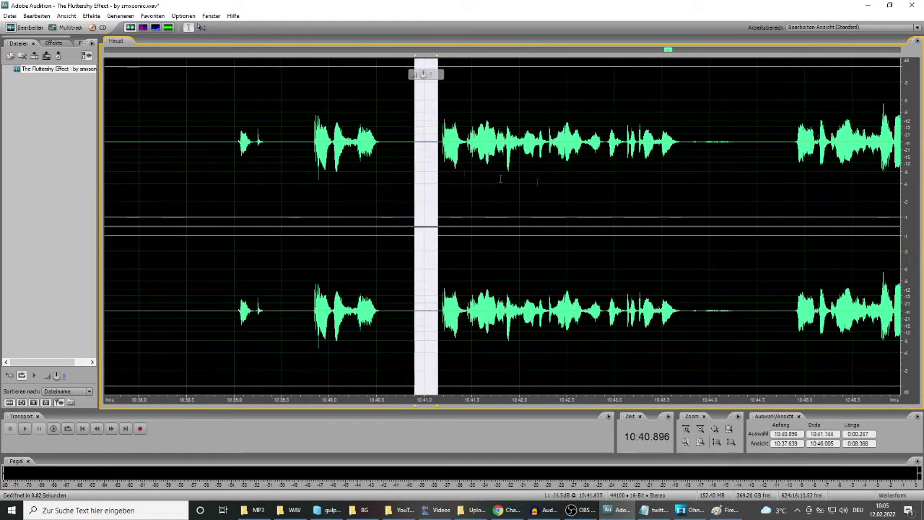
left_click_drag(687, 126, 746, 144)
- Silence the breath at 10:53.500–10:54.342 and the pause at 10:56.725–10:57.300
scroll(747, 144, "down", 5)
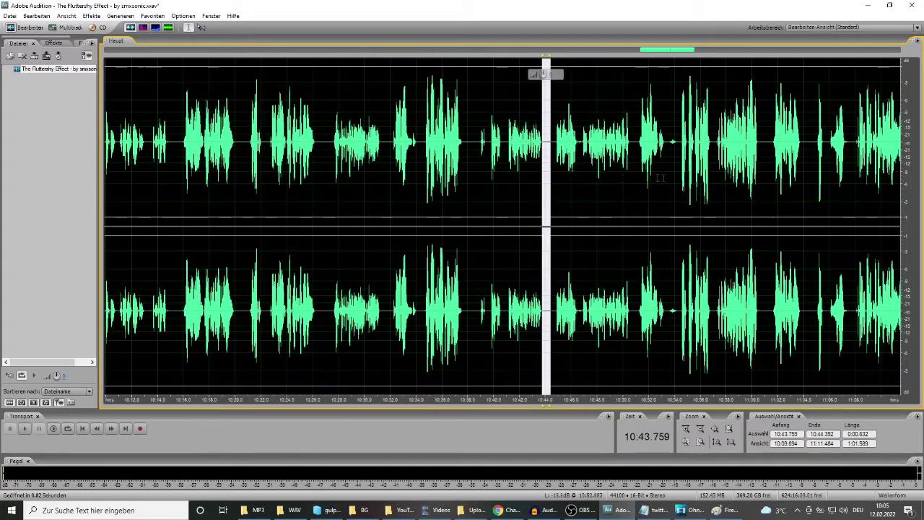
scroll(606, 174, "up", 5)
left_click_drag(425, 131, 586, 191)
scroll(415, 186, "down", 4)
scroll(506, 181, "up", 4)
scroll(475, 224, "down", 3)
scroll(393, 114, "up", 5)
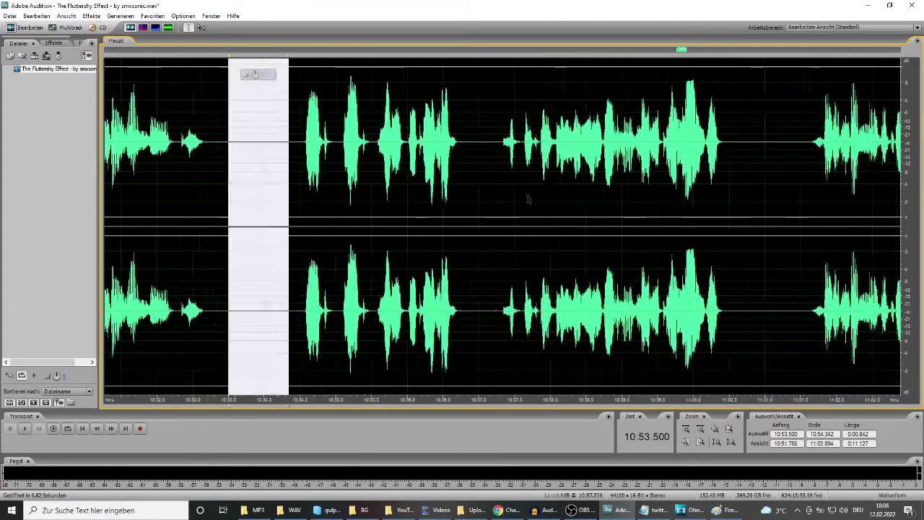
left_click_drag(216, 93, 443, 180)
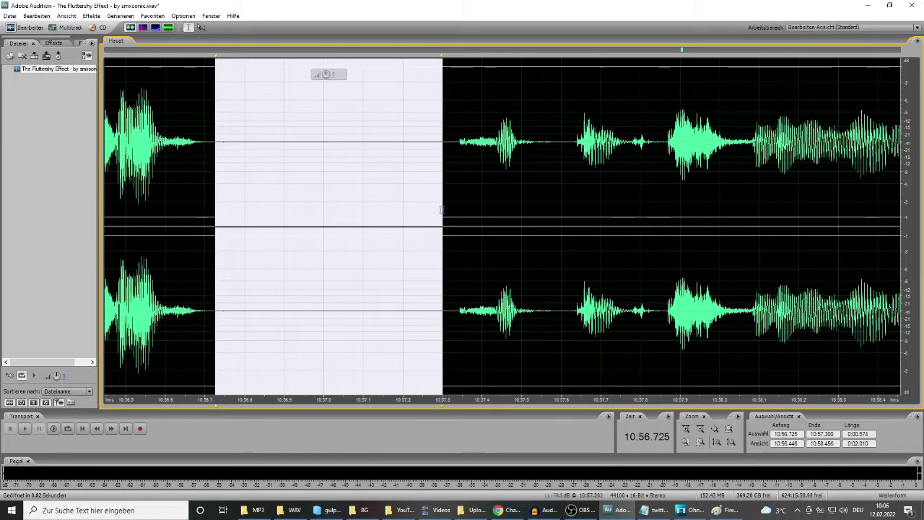
- Silence the noise in the pauses at about 11:07.15–11:08.2 and at 11:12.884–11:14.317
scroll(447, 209, "down", 4)
scroll(546, 206, "up", 6)
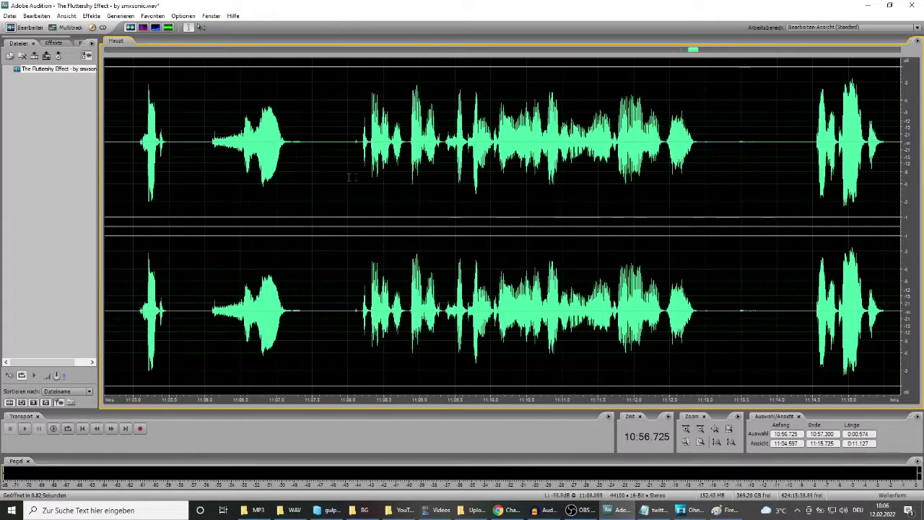
left_click_drag(229, 116, 460, 234)
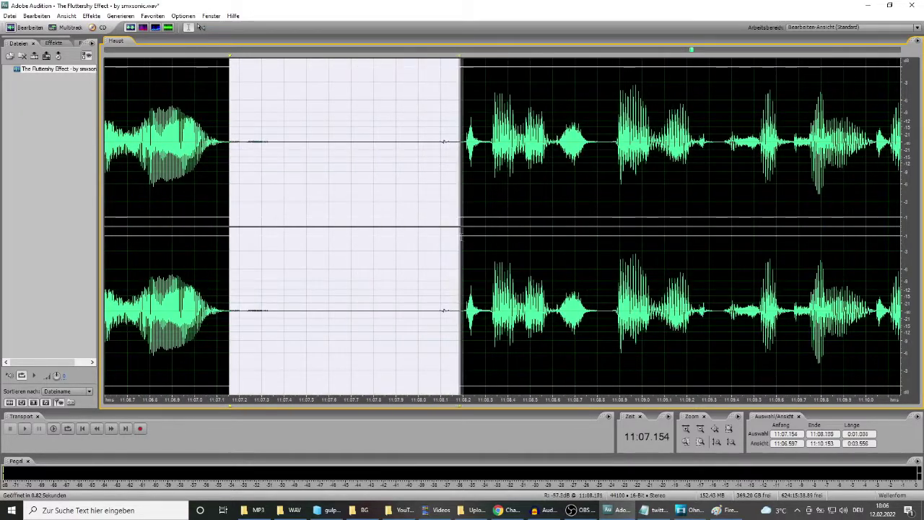
scroll(351, 253, "down", 7)
scroll(508, 231, "up", 6)
left_click_drag(523, 132, 764, 188)
- Silence the breath at 11:24.380–11:25.802 and the short gap at 11:28.155–11:28.500
scroll(764, 187, "down", 5)
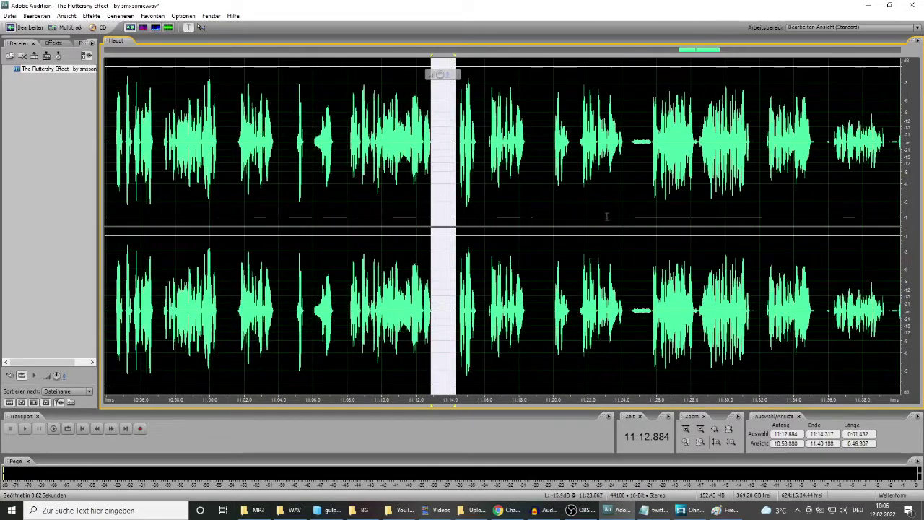
scroll(645, 206, "up", 4)
left_click_drag(528, 122, 662, 183)
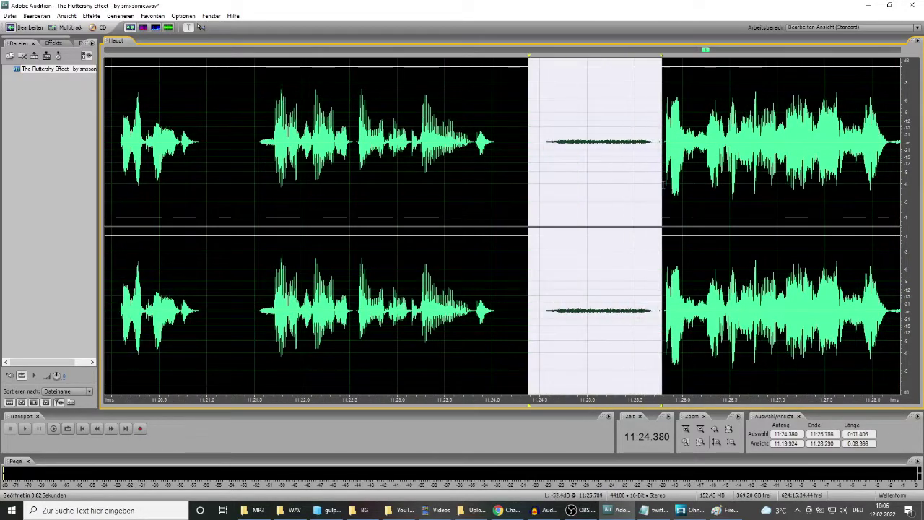
scroll(613, 190, "down", 5)
scroll(395, 74, "up", 5)
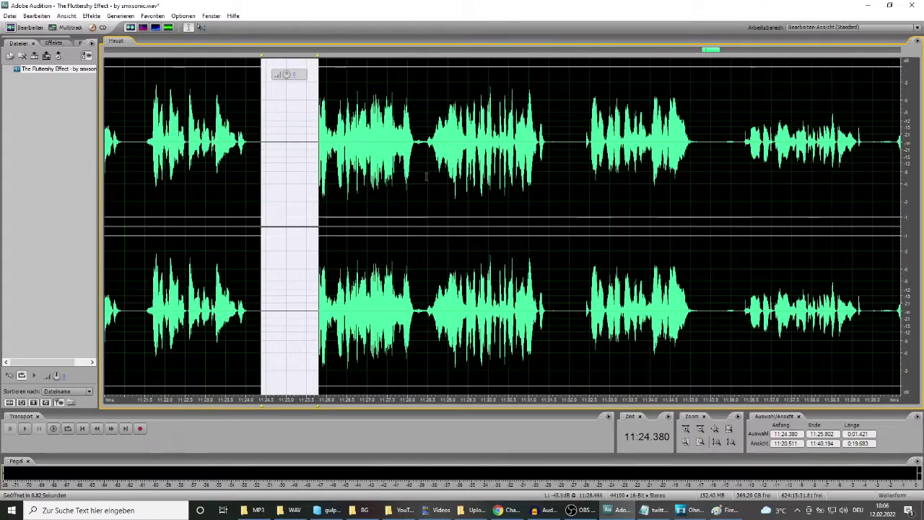
left_click_drag(383, 110, 484, 189)
- Silence the noise between phrases at 11:35.048–11:36.200 and 11:42.268–11:43.345
scroll(416, 172, "down", 5)
scroll(416, 172, "up", 2)
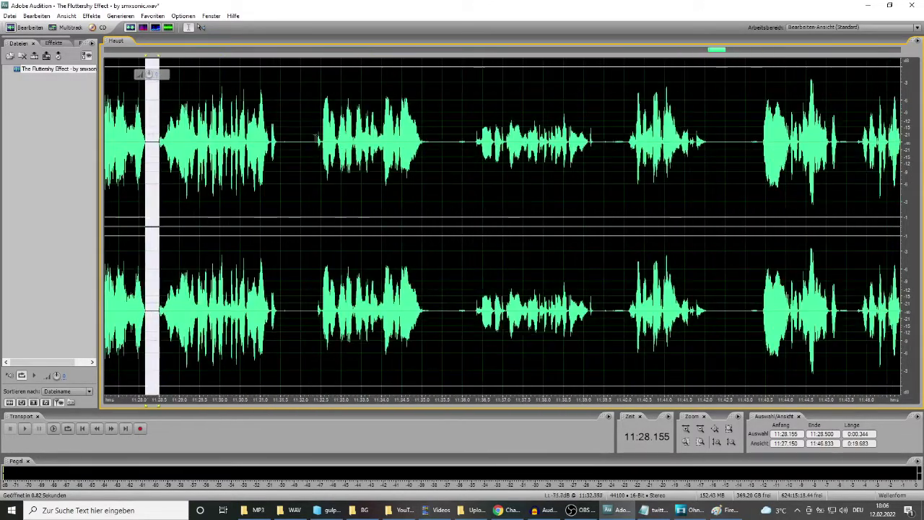
left_click_drag(281, 117, 534, 208)
scroll(406, 132, "up", 2)
scroll(538, 210, "down", 3)
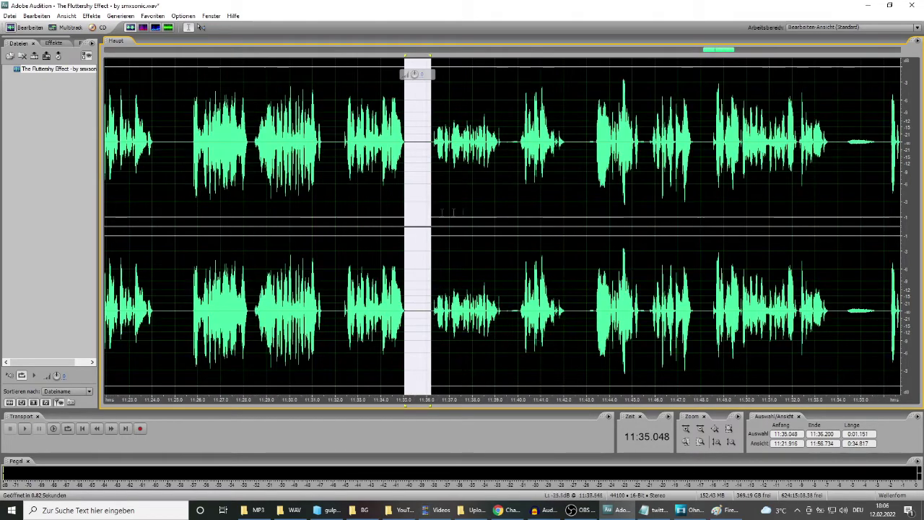
scroll(541, 210, "up", 2)
left_click_drag(338, 130, 654, 215)
scroll(553, 214, "down", 2)
scroll(553, 215, "up", 3)
- Silence the faint noise in the pause around 11:45.5 and the click before the phrase at 11:48.467–11:48.672
scroll(396, 192, "down", 7)
scroll(538, 196, "up", 5)
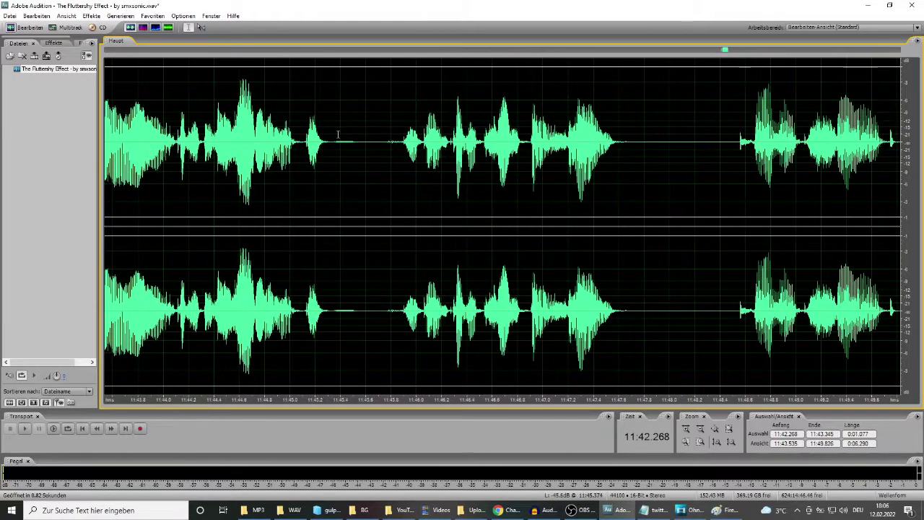
scroll(334, 133, "up", 2)
left_click_drag(321, 121, 457, 191)
scroll(367, 202, "down", 3)
scroll(466, 190, "up", 4)
left_click_drag(394, 128, 501, 198)
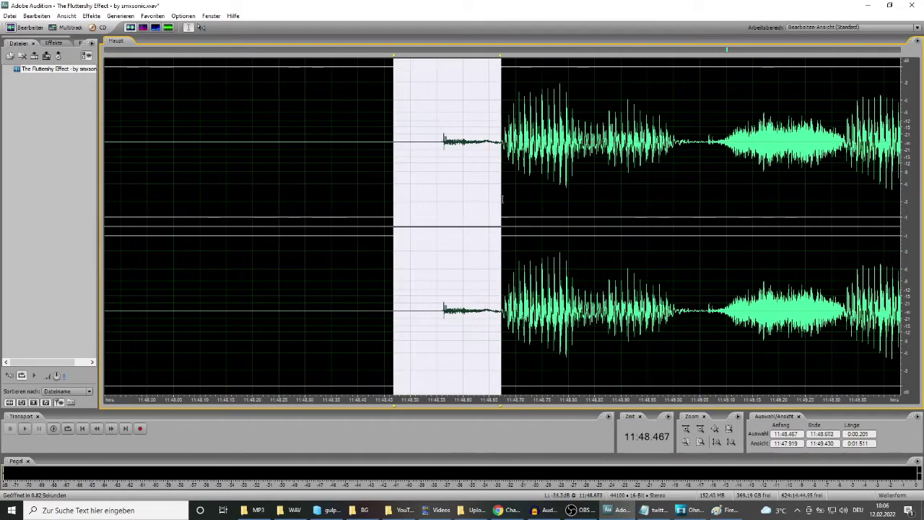
- Silence the long breath in the pause at 11:54.099–11:56.020
scroll(454, 210, "down", 4)
scroll(516, 213, "up", 3)
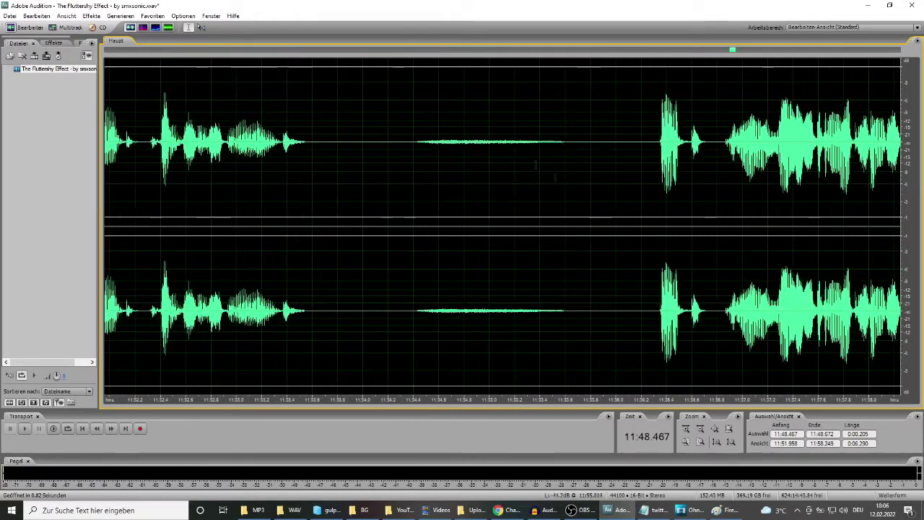
left_click_drag(376, 118, 619, 180)
- Silence the noise before and after the short word near 12:05, at about 12:04 and at 12:05.200–12:05.627
scroll(419, 224, "down", 5)
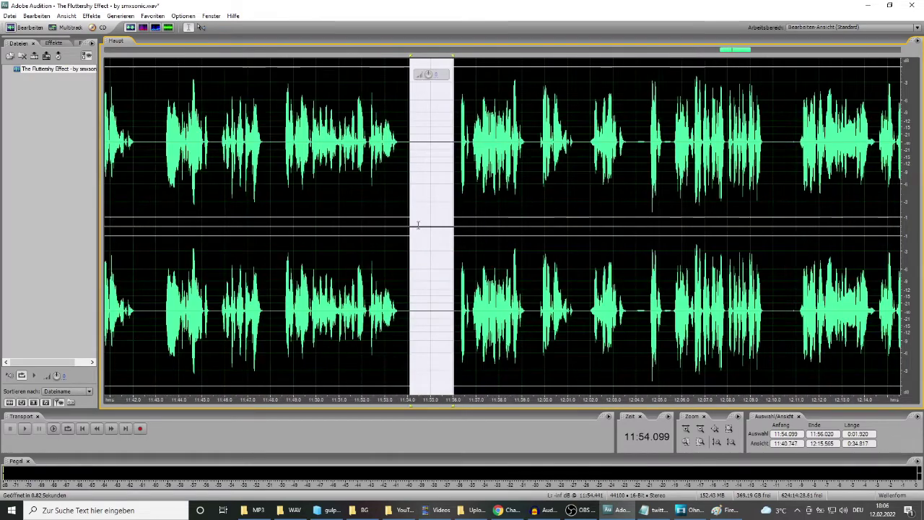
scroll(588, 244, "up", 5)
left_click_drag(533, 144, 648, 148)
left_click_drag(733, 137, 787, 140)
- Silence the small click at 12:10.683–12:11.047 and the breath at 12:17.571–12:18.500
scroll(786, 141, "down", 6)
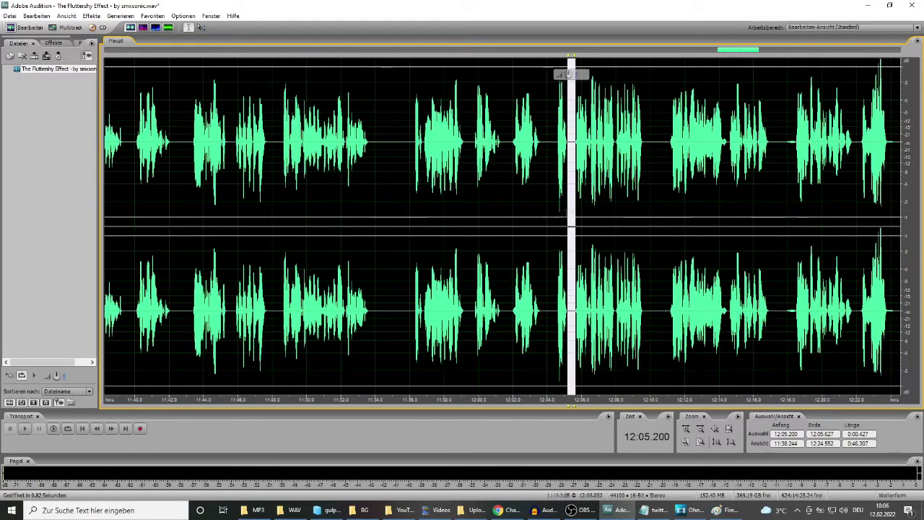
scroll(570, 196, "up", 3)
scroll(469, 180, "down", 3)
scroll(469, 180, "up", 5)
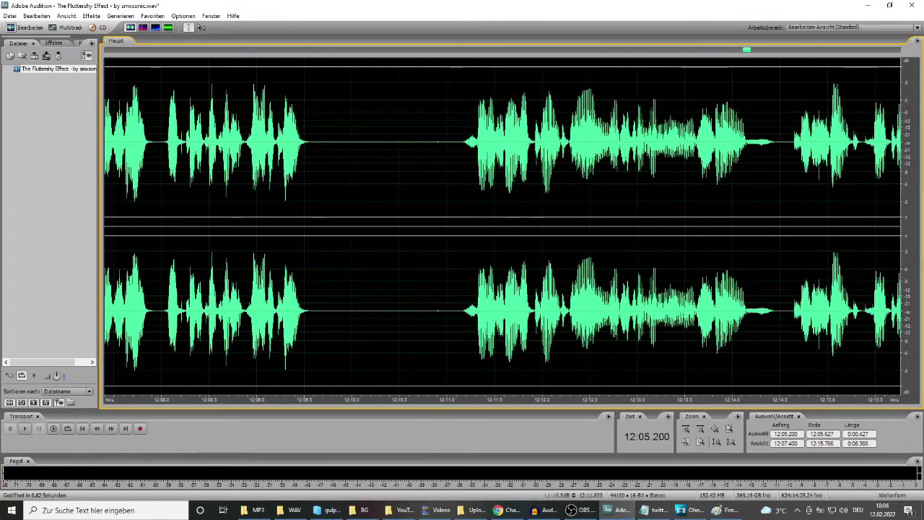
left_click_drag(417, 165, 451, 165)
scroll(296, 197, "down", 6)
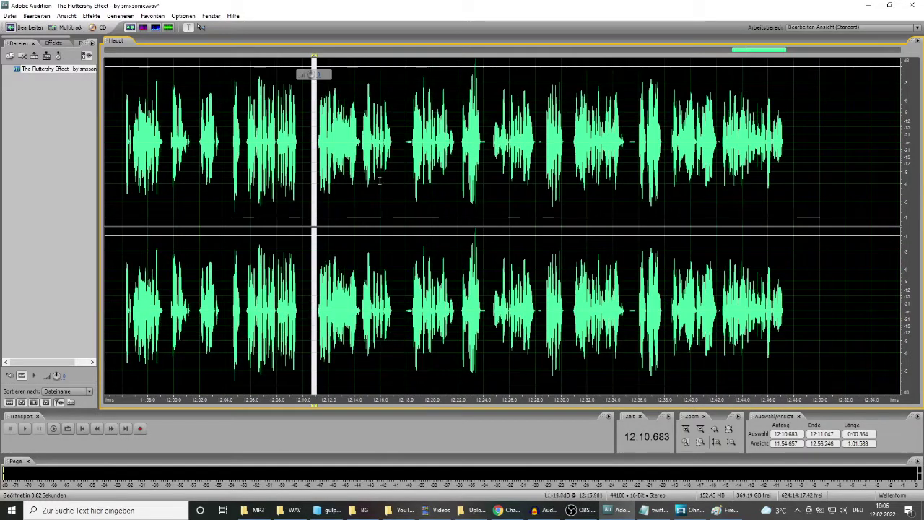
scroll(379, 181, "up", 6)
left_click_drag(373, 184, 439, 190)
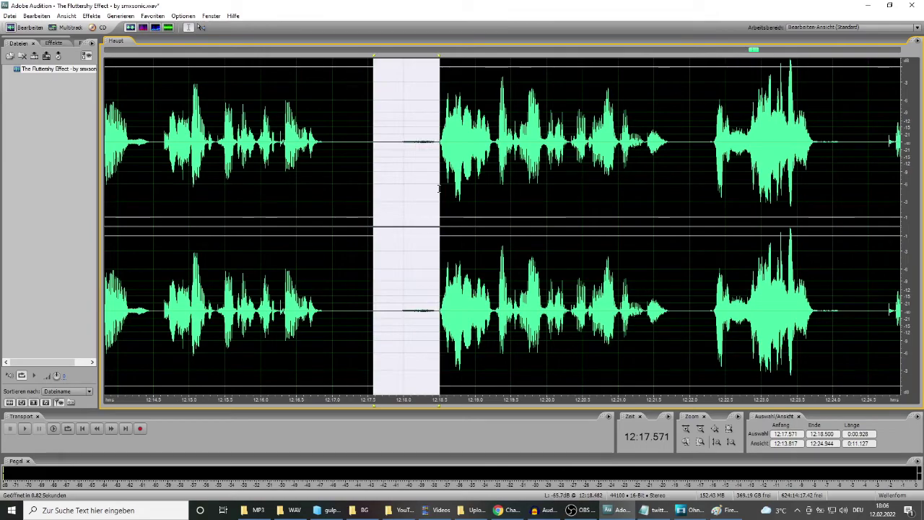
- Silence the faint noise after the phrases at 12:23.754–12:24.260 and 12:27.930–12:28.574
scroll(334, 208, "down", 7)
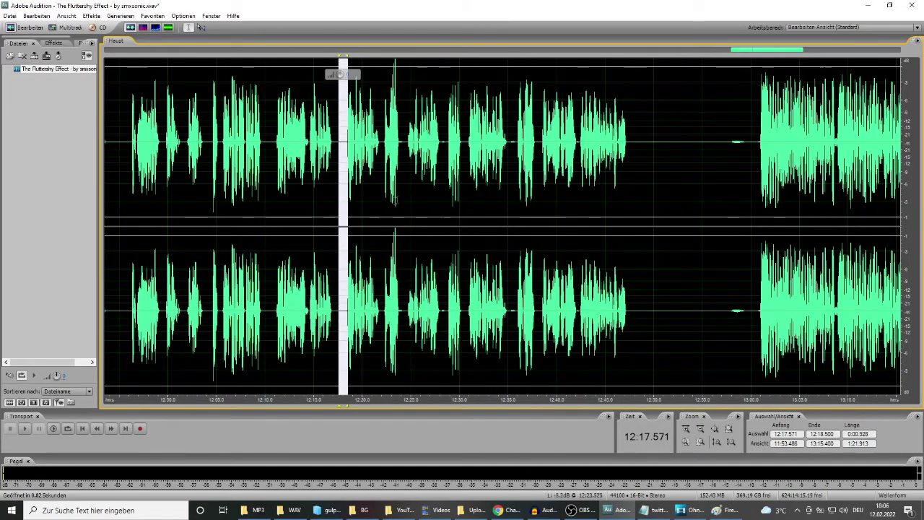
scroll(361, 166, "up", 8)
left_click_drag(339, 133, 424, 161)
scroll(424, 161, "down", 4)
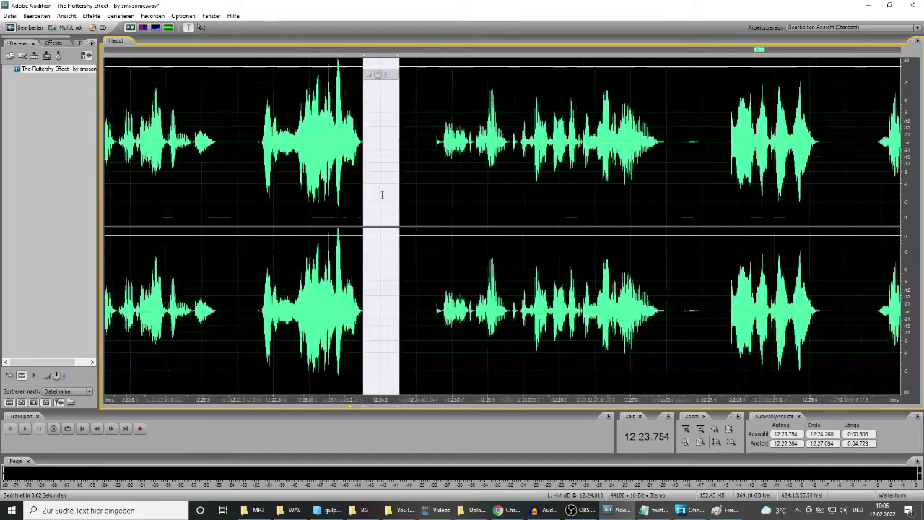
scroll(506, 183, "up", 4)
left_click_drag(395, 116, 501, 159)
- Silence the noise in the pauses at 12:35.059–12:35.887 and 12:42.058–12:42.330
scroll(408, 212, "down", 5)
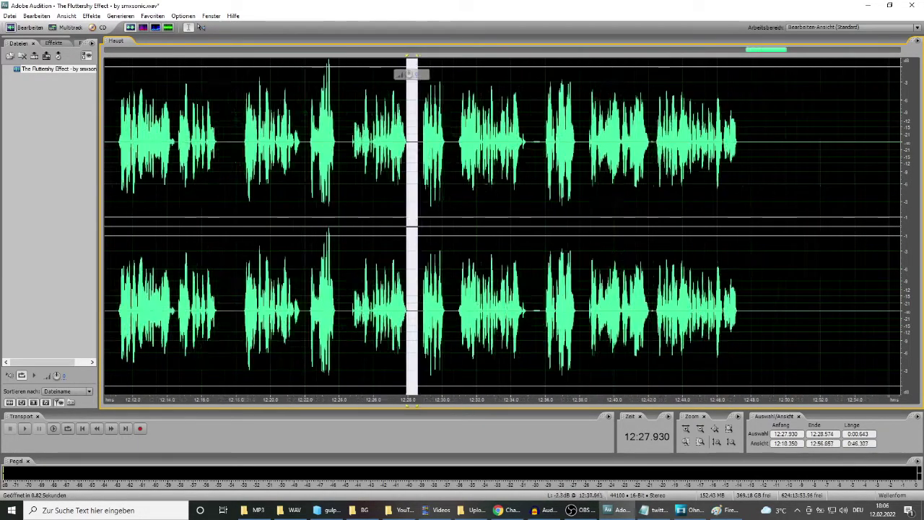
scroll(564, 191, "up", 5)
left_click_drag(435, 115, 495, 166)
scroll(418, 195, "down", 6)
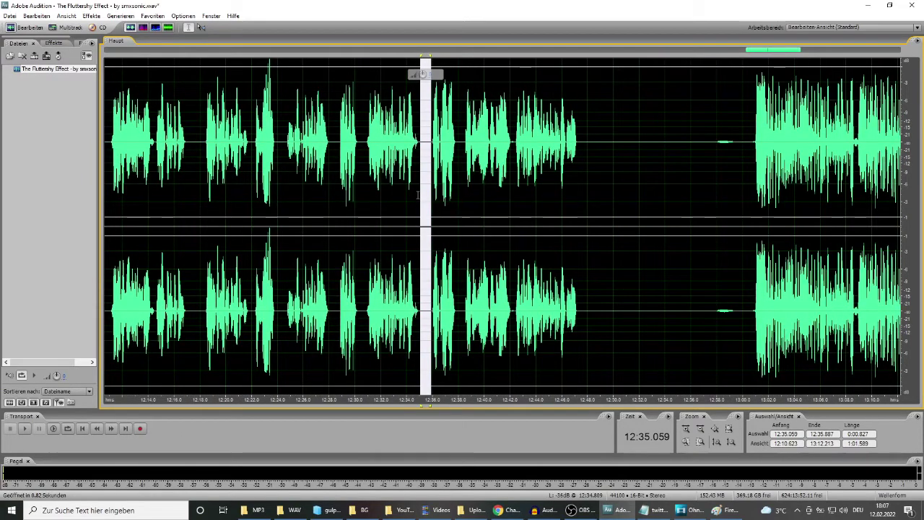
scroll(426, 109, "up", 6)
left_click_drag(426, 108, 506, 173)
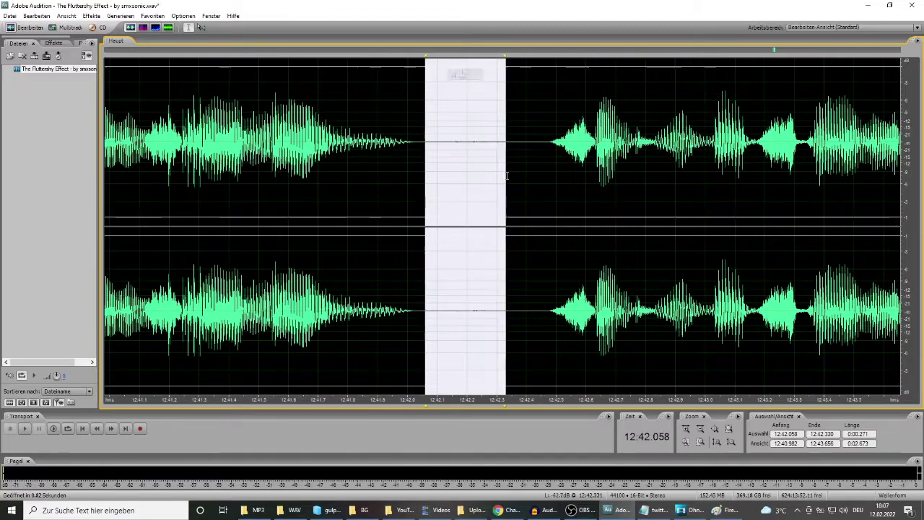
- Silence the long pause before the next narration section at 12:50.259–13:00.926, including its breath
scroll(406, 223, "down", 4)
scroll(406, 222, "down", 4)
left_click_drag(549, 202, 730, 238)
- Silence the breaths within the continuous speech at 13:08.617–13:08.945 and 13:16.991–13:17.423
scroll(733, 238, "down", 2)
scroll(498, 127, "up", 8)
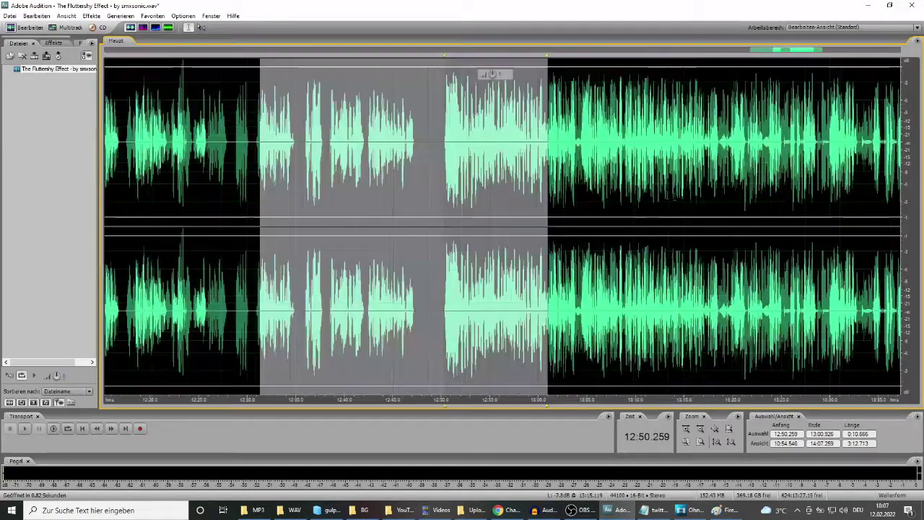
left_click_drag(464, 116, 594, 123)
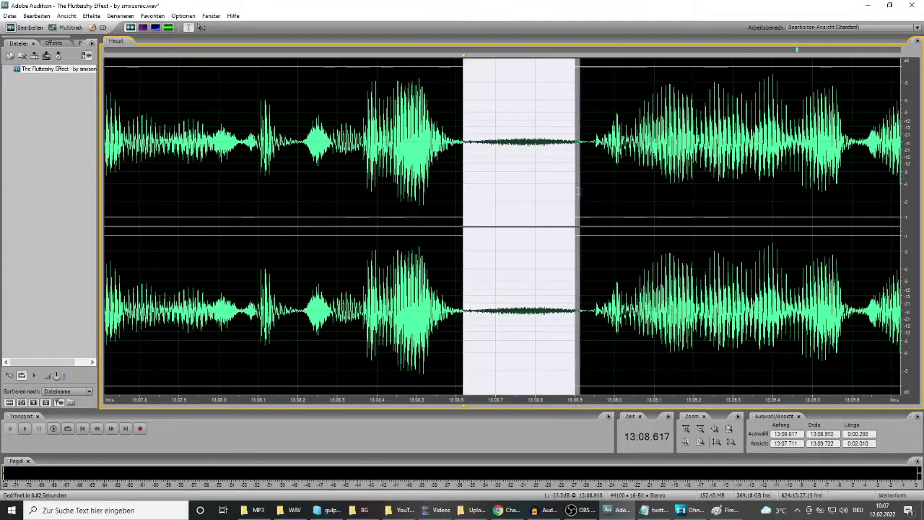
scroll(384, 74, "down", 7)
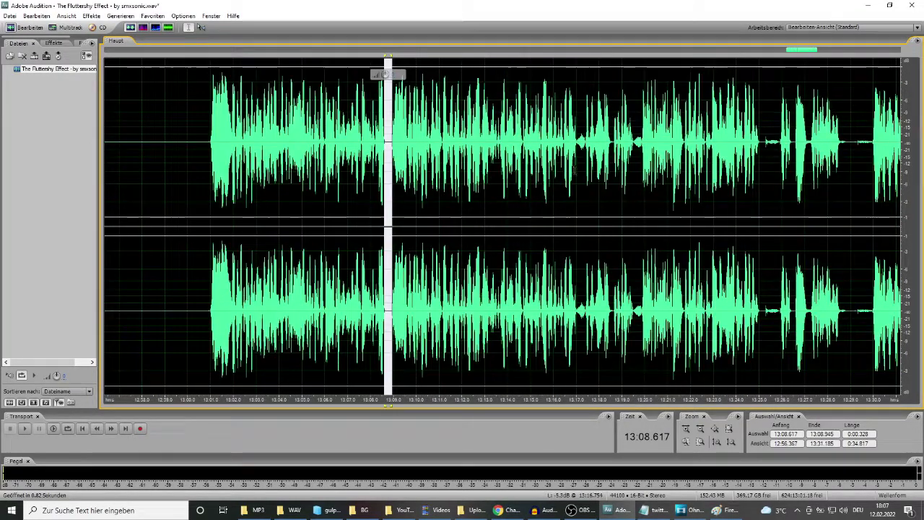
scroll(413, 123, "up", 9)
left_click_drag(375, 126, 676, 217)
scroll(501, 238, "down", 4)
scroll(505, 235, "down", 3)
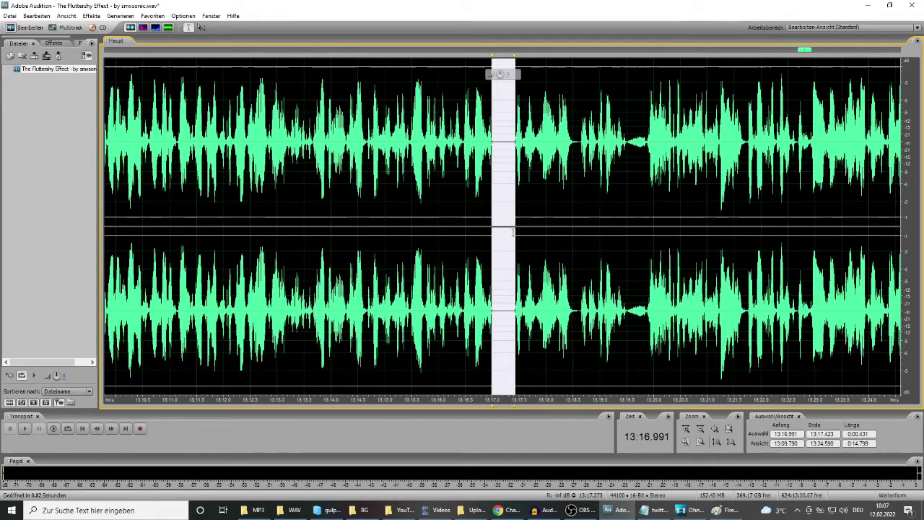
- Silence the breaths between phrases at 13:19.500–13:19.884 and 13:25.134–13:25.932
scroll(646, 215, "up", 5)
left_click_drag(508, 138, 595, 178)
scroll(504, 208, "down", 9)
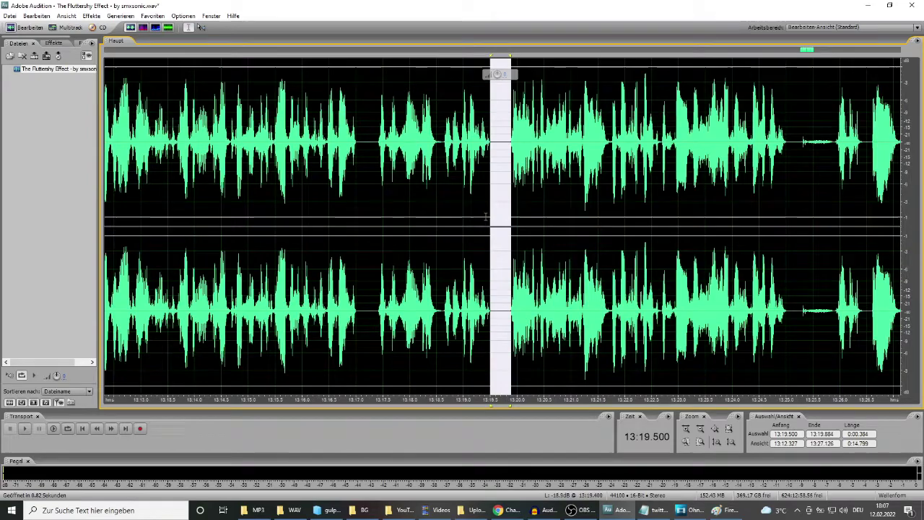
scroll(592, 195, "up", 8)
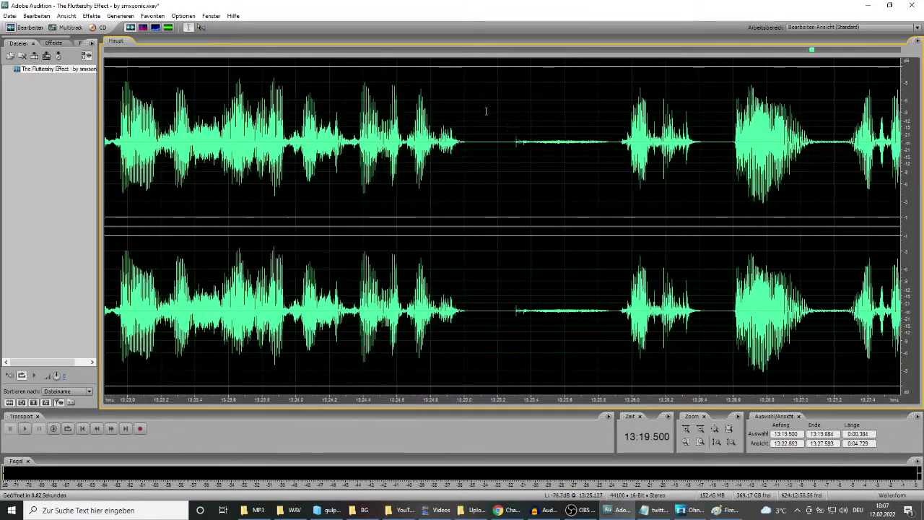
left_click_drag(486, 206, 621, 214)
key("F2")
scroll(487, 178, "down", 4)
scroll(600, 169, "up", 9)
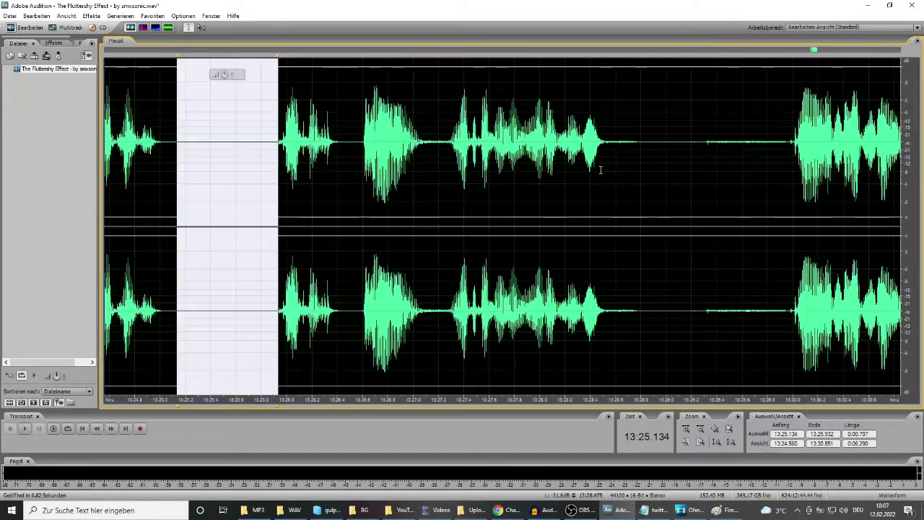
- Silence the noise in the pauses at 13:27.071–13:27.300 and 13:28.575–13:30.000
left_click_drag(326, 106, 486, 196)
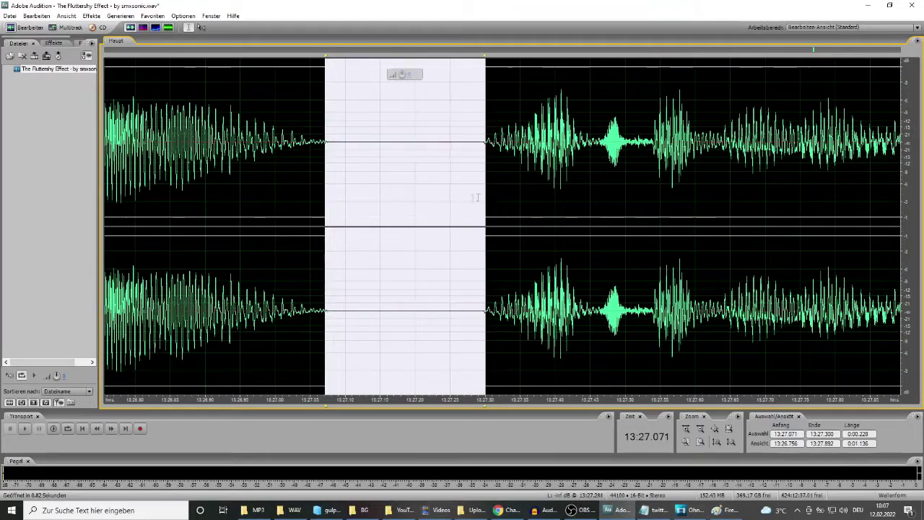
scroll(476, 200, "down", 7)
left_click_drag(541, 123, 677, 192)
scroll(524, 207, "down", 7)
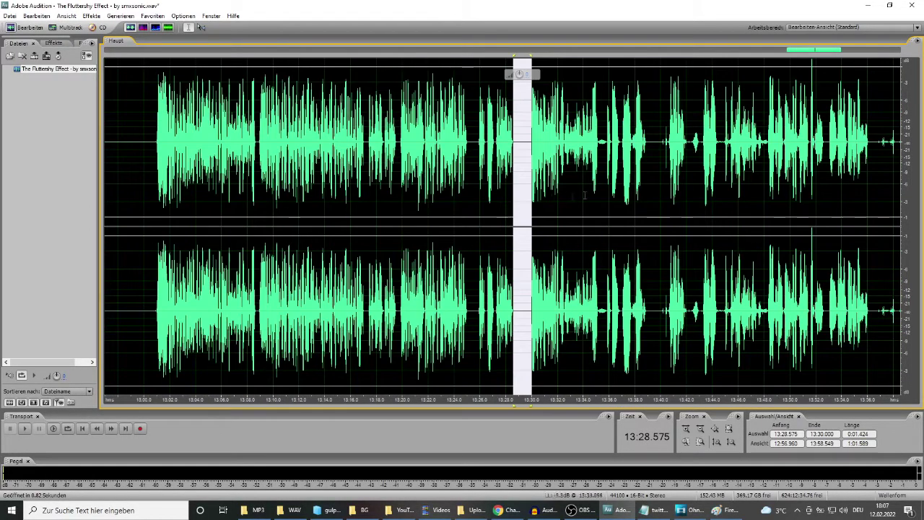
- Silence the noise in the next three noisy pauses, ending with the one at 13:42.073–13:43.267
scroll(561, 196, "up", 10)
left_click_drag(470, 109, 631, 114)
scroll(631, 114, "down", 7)
left_click_drag(427, 195, 566, 195)
scroll(518, 197, "down", 3)
scroll(518, 197, "up", 5)
left_click_drag(295, 195, 446, 195)
scroll(459, 195, "down", 4)
scroll(460, 195, "up", 4)
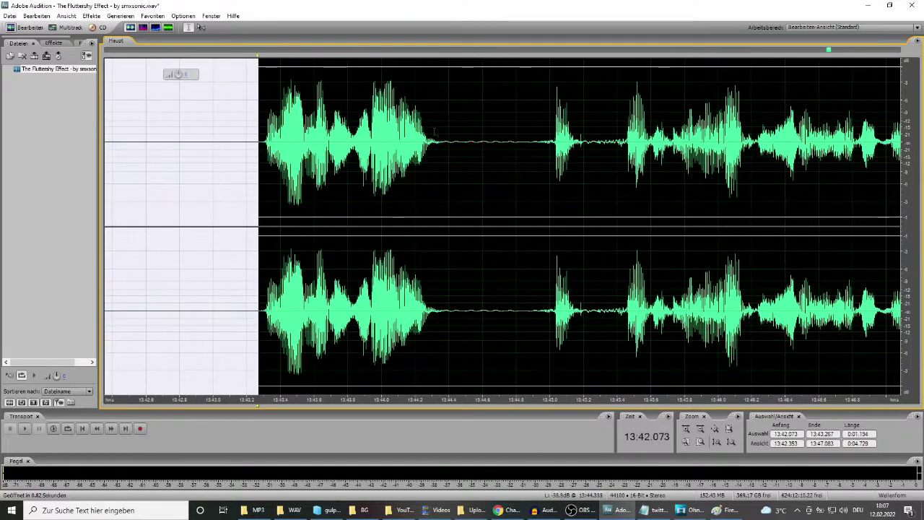
- Silence the faint noise around the short word at 13:44.378–13:45.019 and 13:45.175–13:45.460
left_click_drag(446, 123, 553, 195)
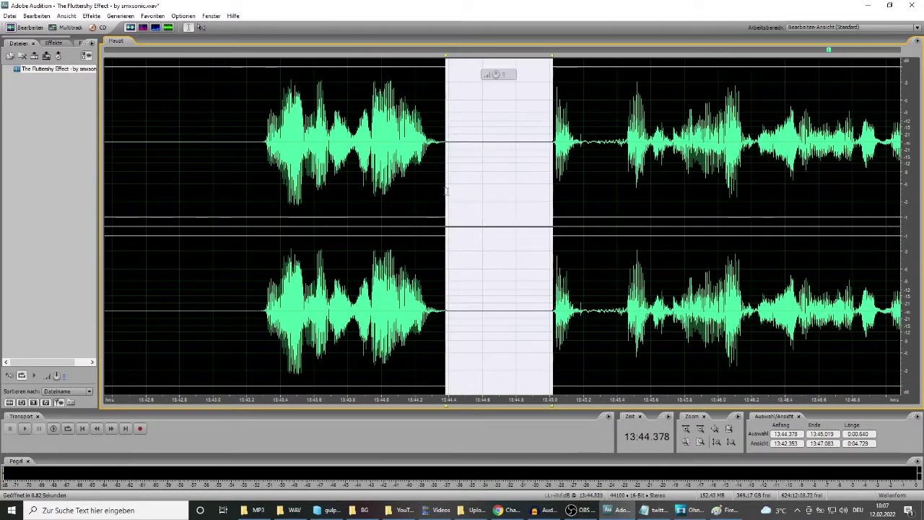
scroll(446, 191, "down", 5)
scroll(298, 113, "up", 7)
left_click_drag(281, 119, 392, 119)
scroll(302, 119, "down", 5)
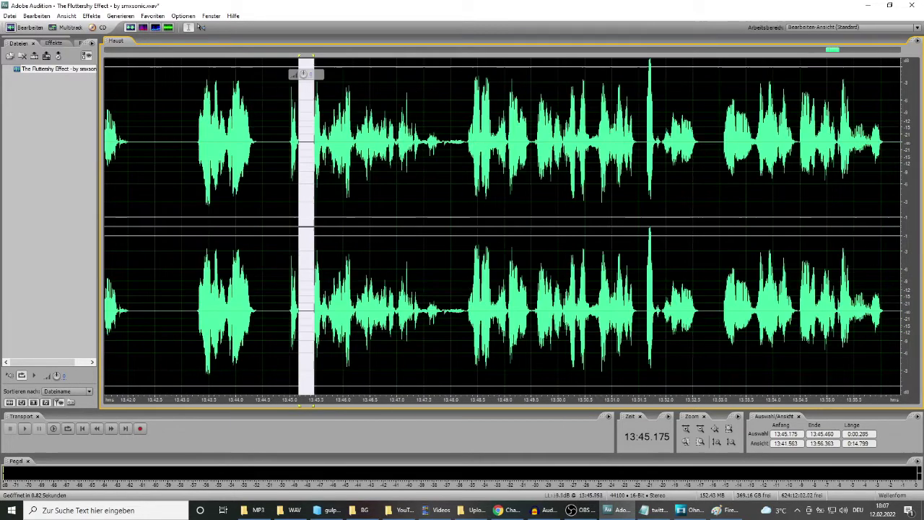
- Silence the noise in the pauses at 13:47.831–13:48.322, 13:56.577–14:01.587 and 14:04.000–14:05.419
scroll(441, 210, "up", 4)
left_click_drag(450, 210, 598, 213)
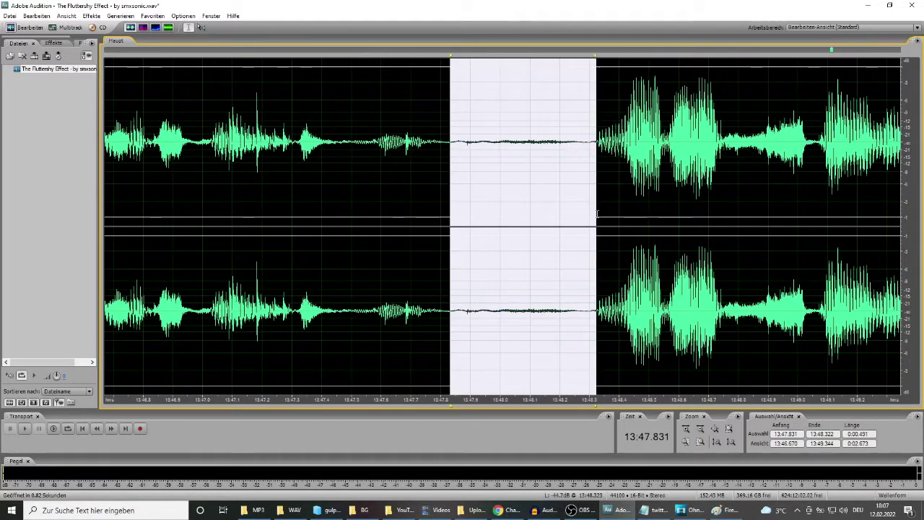
scroll(458, 206, "down", 9)
scroll(542, 200, "up", 4)
left_click_drag(451, 117, 649, 141)
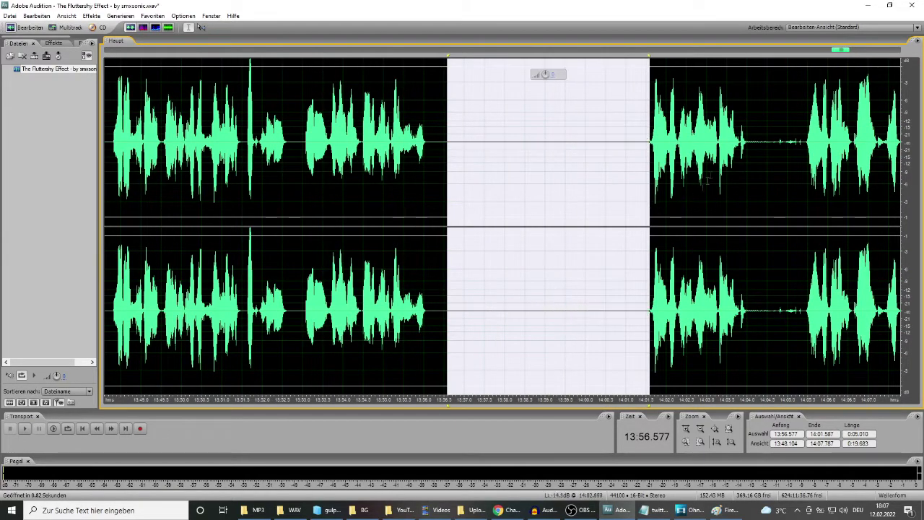
left_click_drag(748, 117, 804, 184)
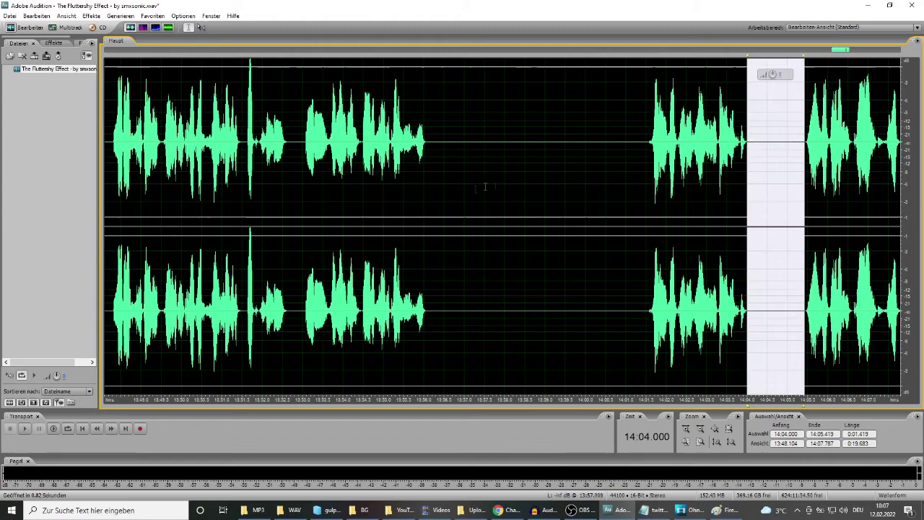
- Silence the breaths between phrases at 14:09.941–14:10.342 and 14:14.879–14:17.000
scroll(483, 186, "down", 5)
scroll(632, 191, "up", 4)
scroll(508, 181, "up", 2)
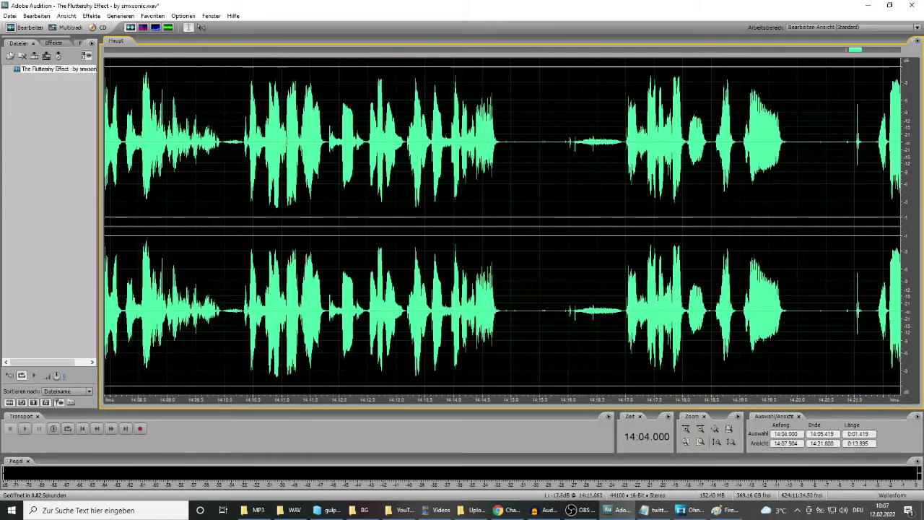
scroll(266, 152, "up", 3)
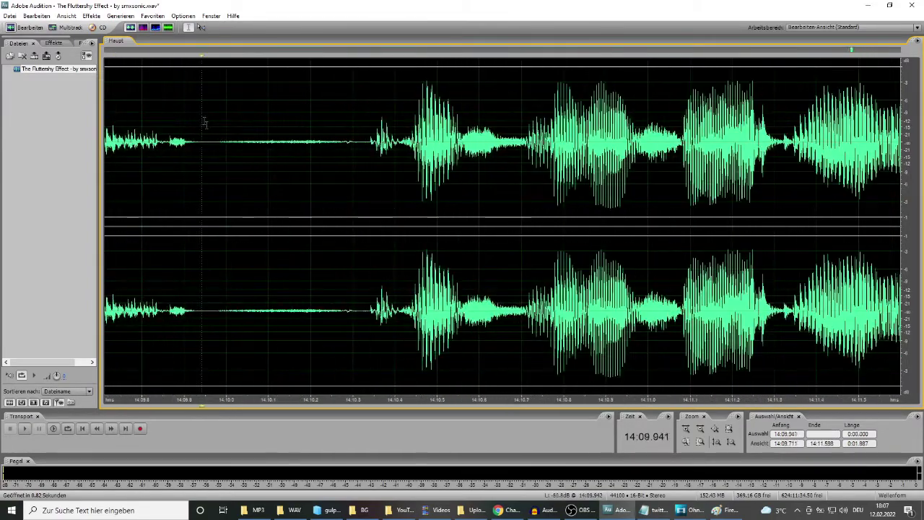
left_click_drag(205, 123, 370, 141)
scroll(396, 211, "down", 3)
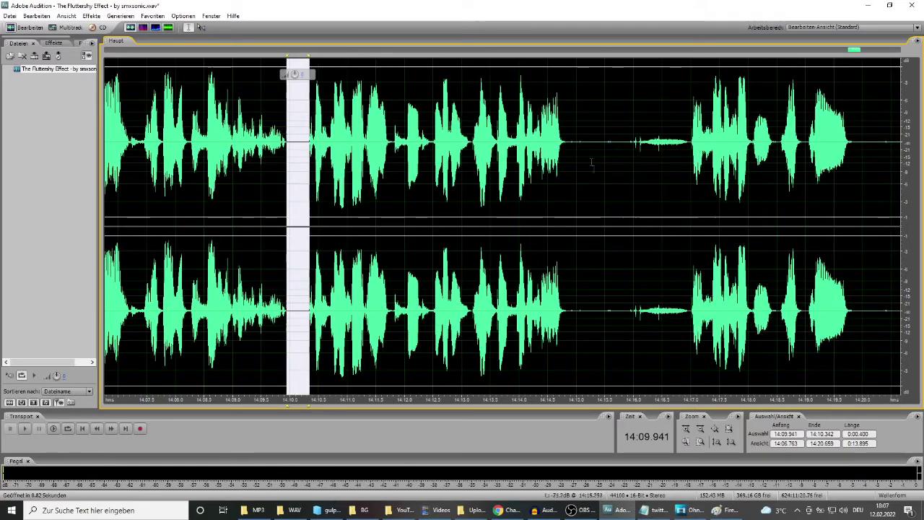
left_click_drag(570, 126, 692, 131)
scroll(571, 194, "down", 3)
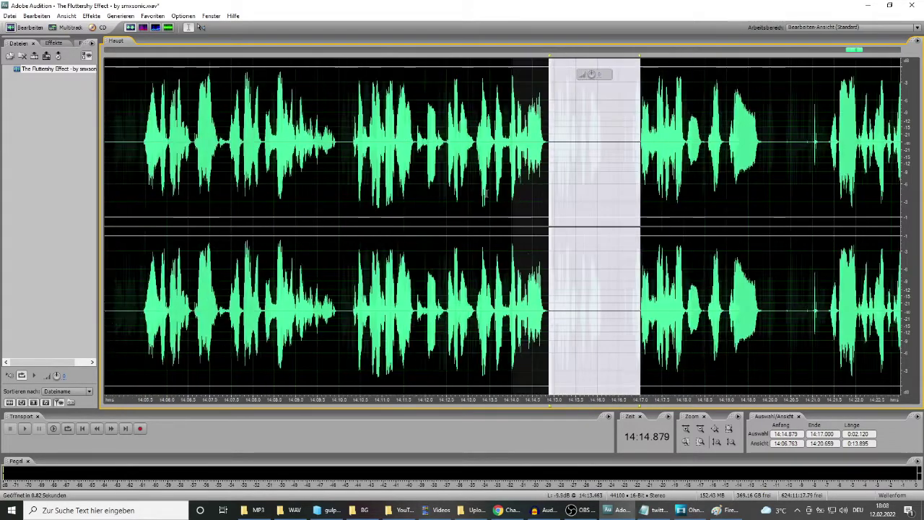
- Silence the noise in the pauses at 14:20.135–14:21.326 and about 14:24.67–14:25.07
scroll(546, 195, "up", 5)
left_click_drag(415, 199, 628, 199)
scroll(618, 198, "down", 3)
scroll(435, 174, "up", 3)
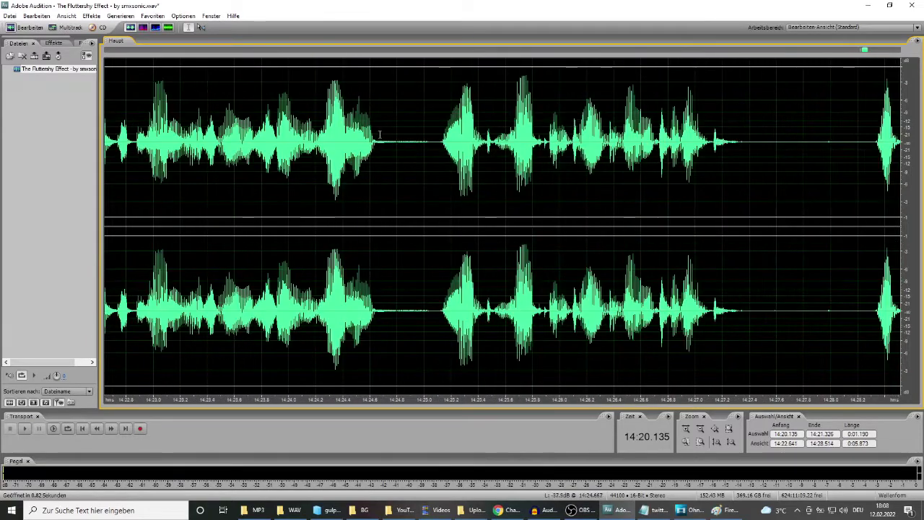
left_click_drag(379, 172, 434, 171)
scroll(435, 173, "down", 3)
- Silence the noise in the three noisy pauses between about 14:25 and 14:35
scroll(367, 174, "up", 3)
left_click_drag(366, 172, 428, 172)
scroll(571, 196, "up", 5)
scroll(411, 118, "down", 1)
left_click_drag(396, 115, 691, 119)
scroll(436, 216, "down", 5)
scroll(757, 237, "up", 4)
left_click_drag(366, 113, 492, 200)
scroll(334, 193, "down", 5)
- Silence the noise in the pauses at 14:35.126–14:35.272 and 14:36.425–14:37.400
scroll(304, 198, "up", 8)
left_click_drag(222, 198, 304, 202)
scroll(304, 203, "down", 4)
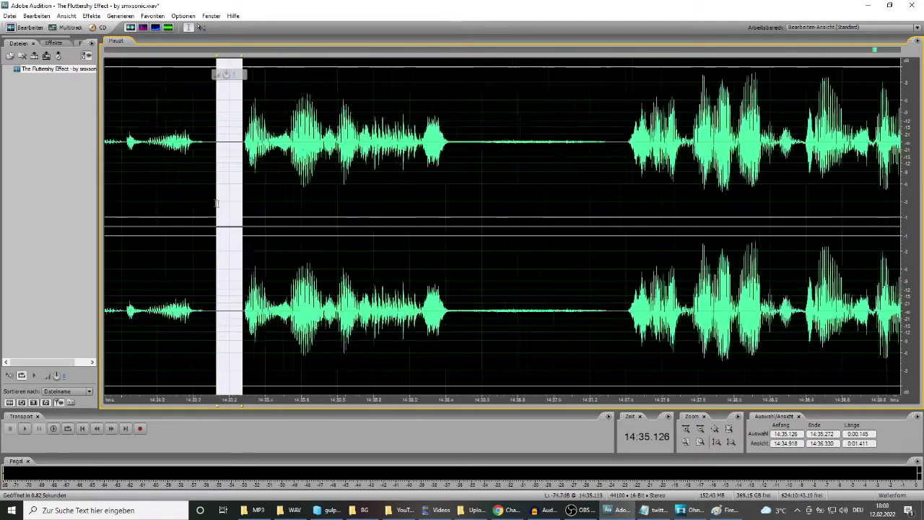
scroll(306, 195, "right", 2)
left_click_drag(308, 132, 483, 140)
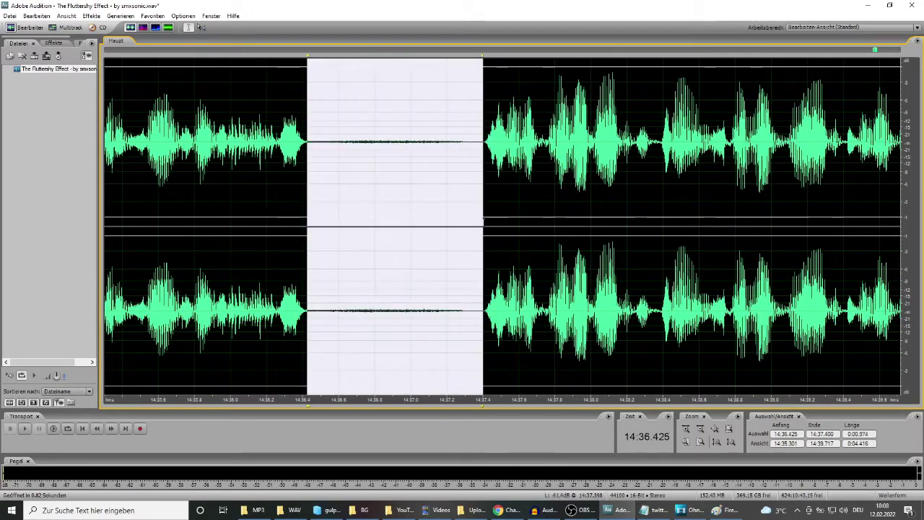
scroll(357, 216, "down", 5)
- Silence the noise in the pause at 14:40.689–14:41.680
scroll(451, 208, "up", 5)
left_click_drag(304, 113, 439, 195)
scroll(312, 190, "down", 3)
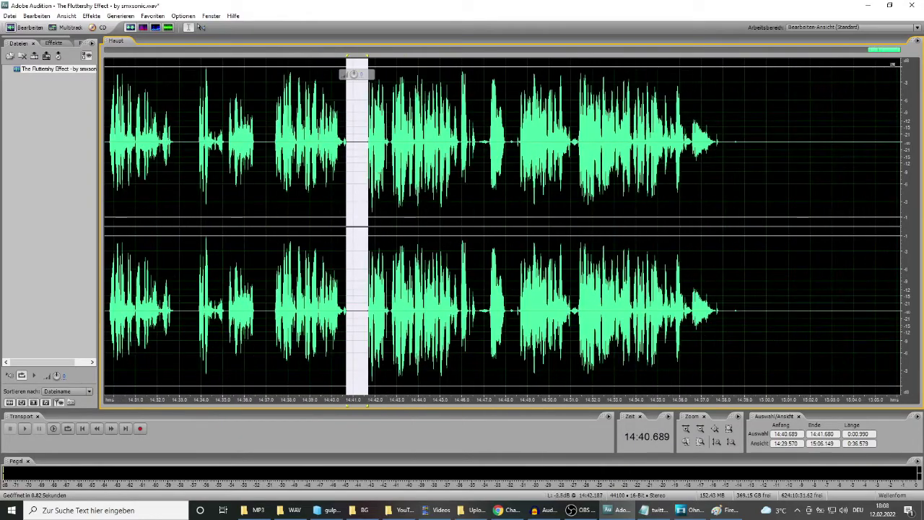
scroll(368, 177, "up", 6)
scroll(318, 138, "down", 4)
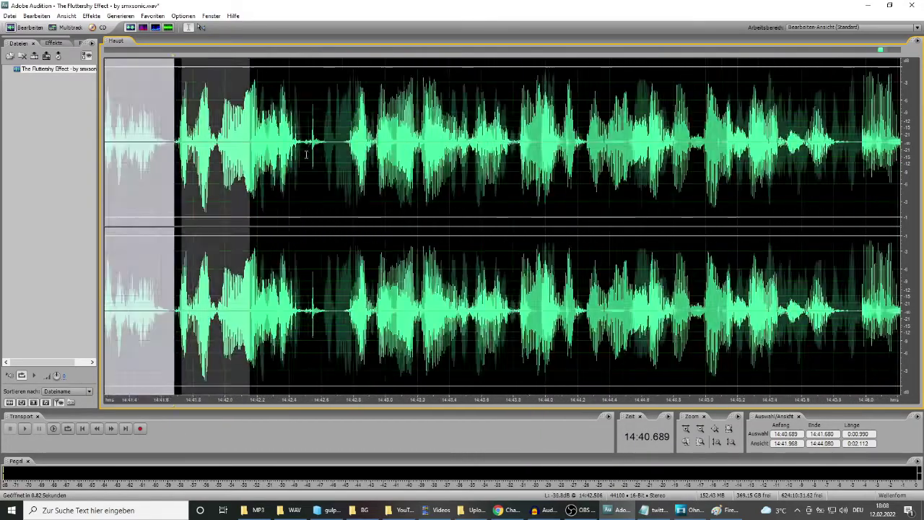
- Silence the pauses before and after the isolated word at about 14:46.69–14:47.24 and 14:48.043–14:48.683
scroll(487, 173, "up", 6)
left_click_drag(227, 124, 316, 203)
left_click_drag(444, 122, 546, 211)
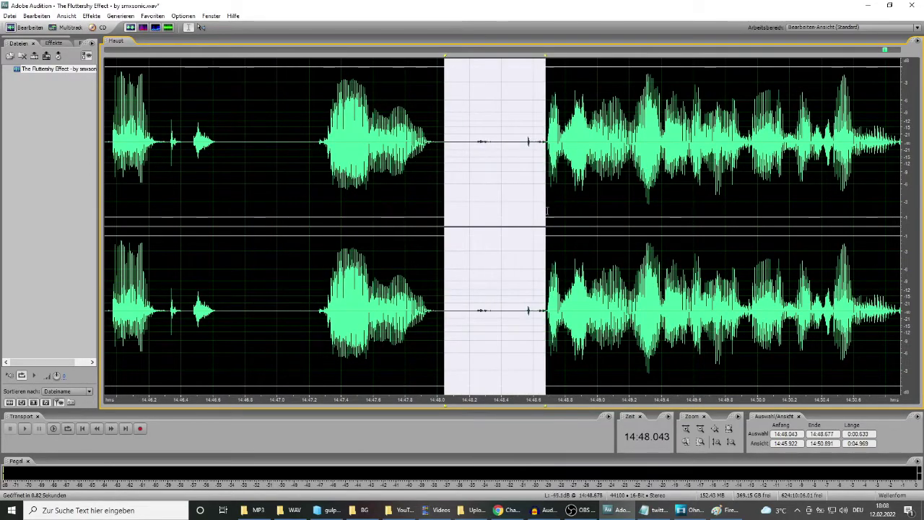
scroll(397, 196, "down", 4)
scroll(505, 202, "up", 4)
scroll(606, 210, "down", 4)
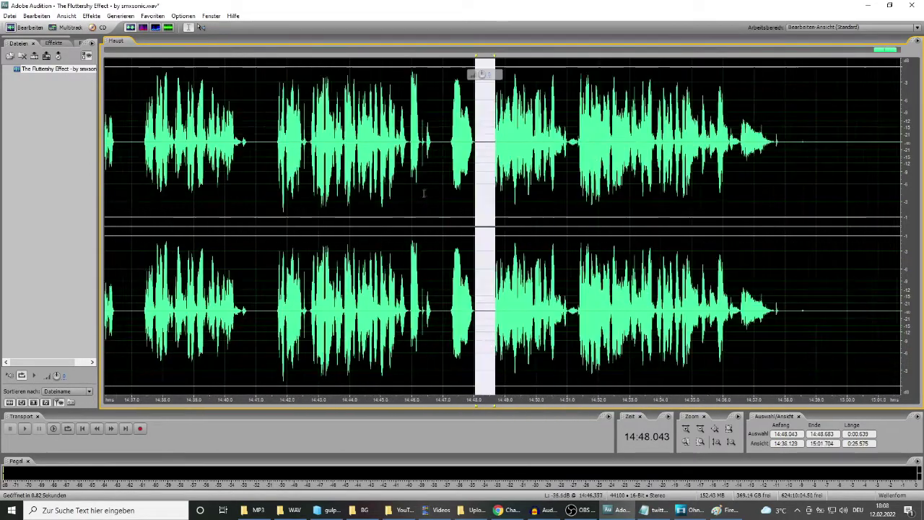
- Silence the pause at 14:51.017–14:51.388 and the tail of the recording from 14:58.000 to 15:06.149
scroll(607, 210, "up", 5)
left_click_drag(254, 104, 521, 220)
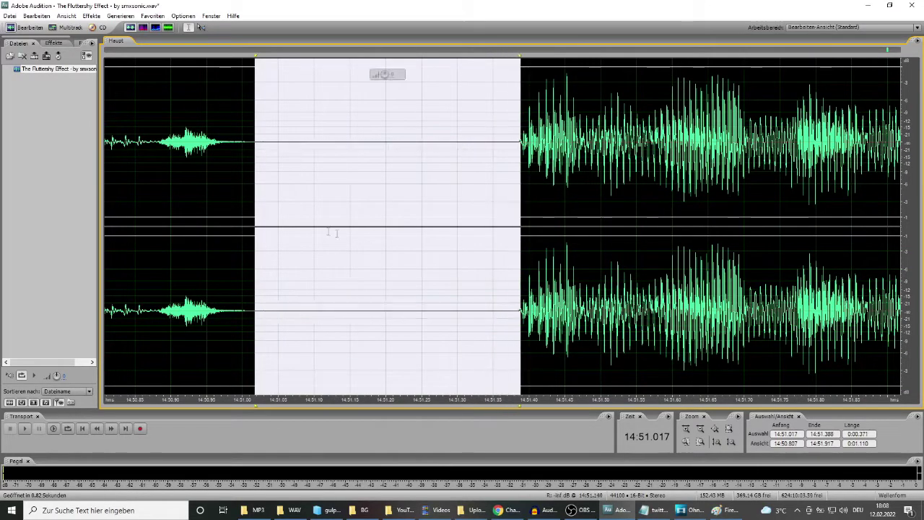
scroll(351, 237, "down", 4)
scroll(600, 217, "down", 2)
left_click_drag(682, 125, 902, 126)
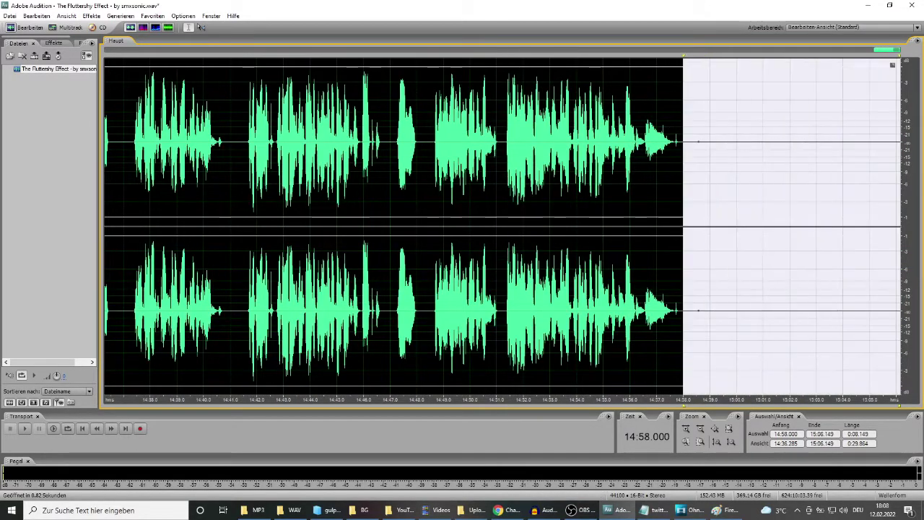
- Save the cleaned narration under its existing file name and close the file
scroll(280, 287, "down", 8)
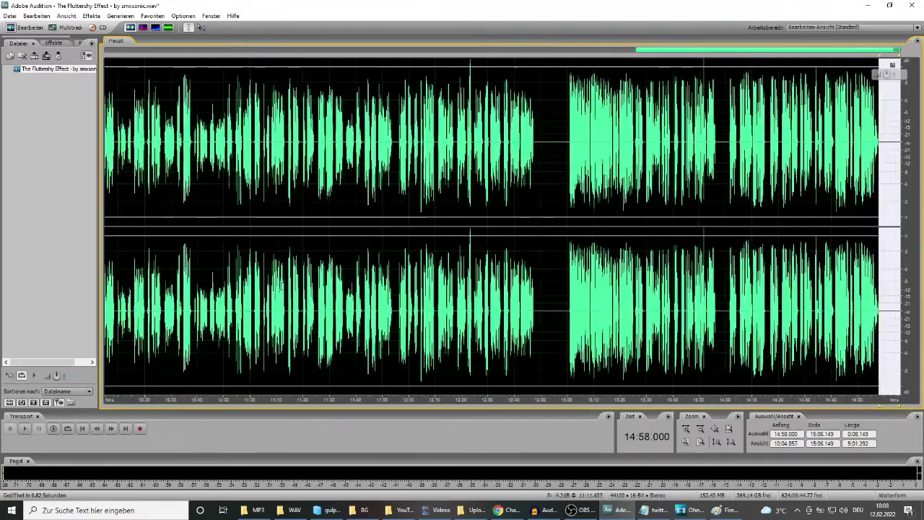
scroll(281, 286, "down", 3)
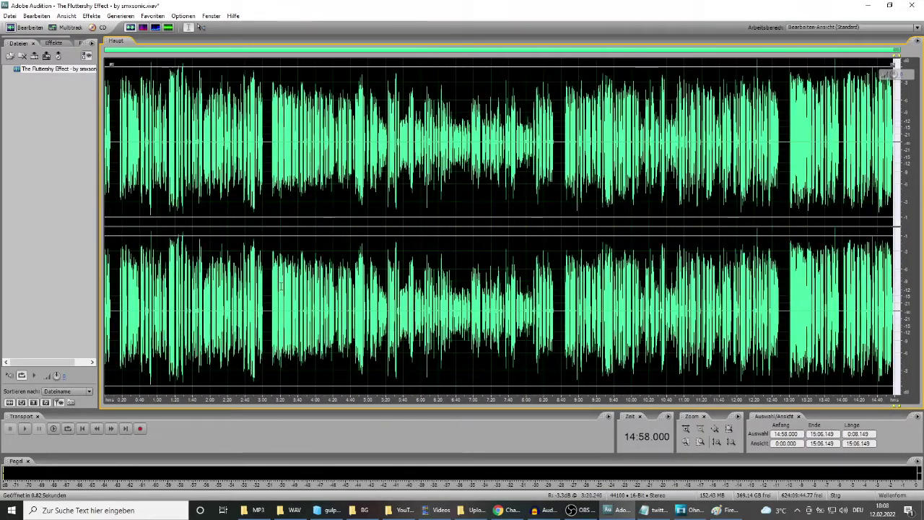
key("ctrl+s")
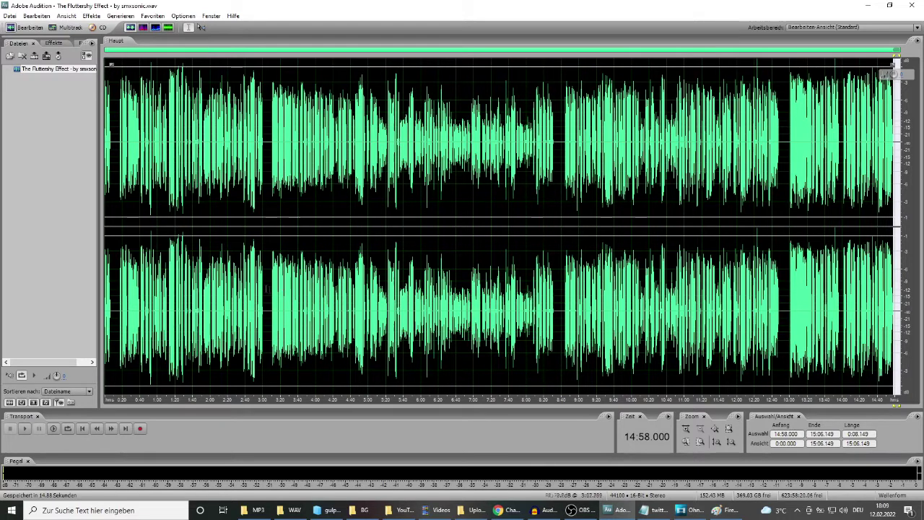
key("ctrl+w")
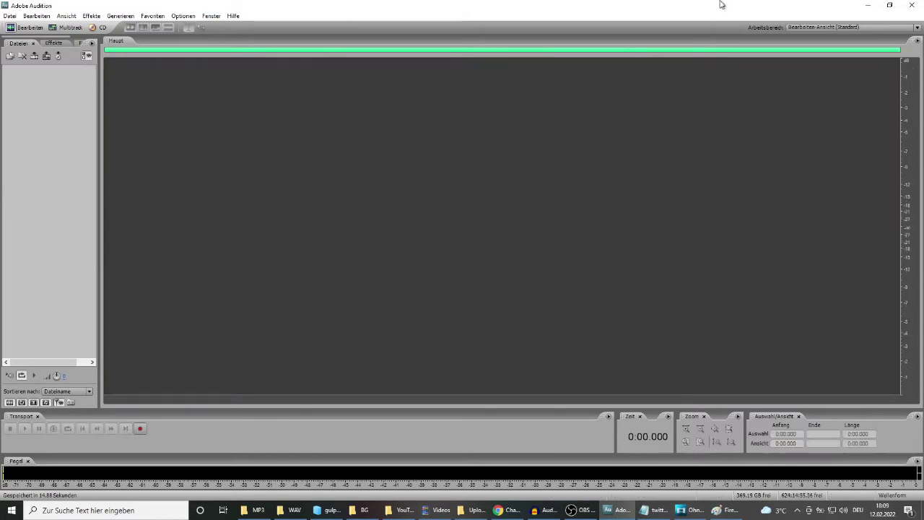
- Switch to Audacity and import the saved "The Fluttershy Effect - by smxsonic" WAV file from the WAV folder
left_click(864, 5)
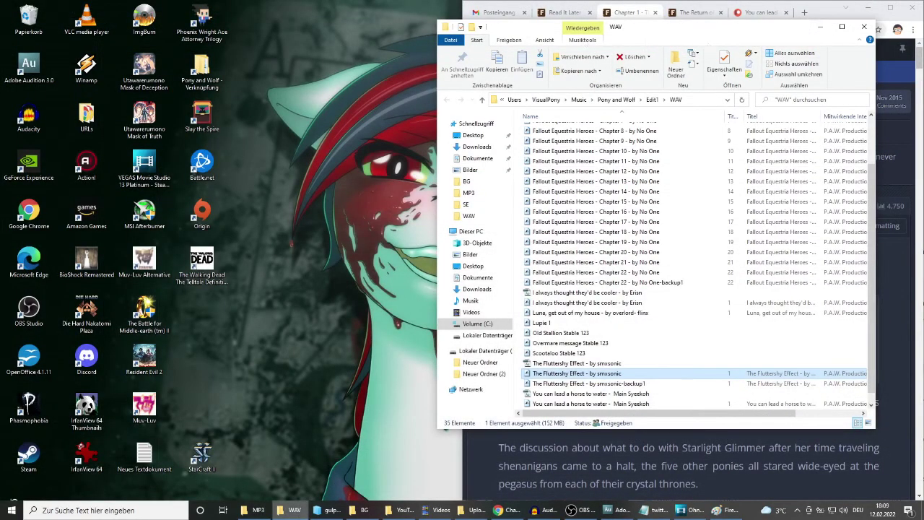
left_click(543, 510)
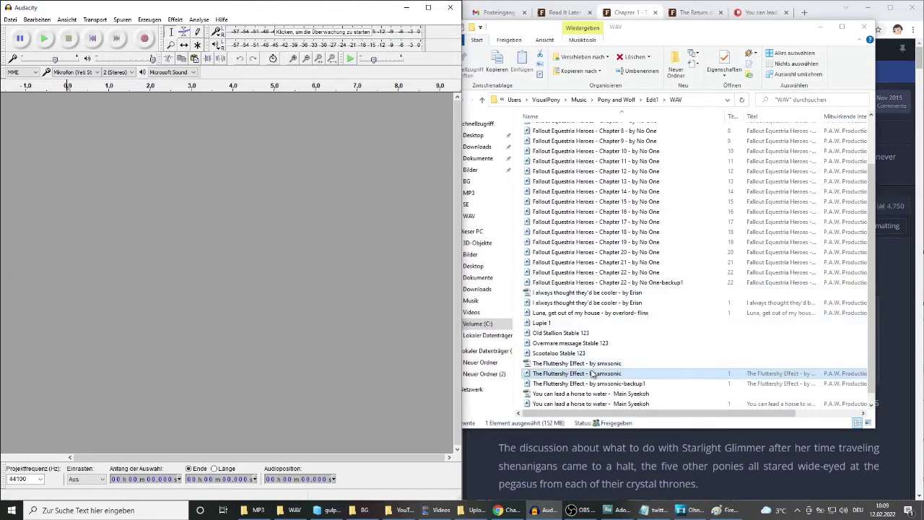
left_click_drag(592, 374, 199, 263)
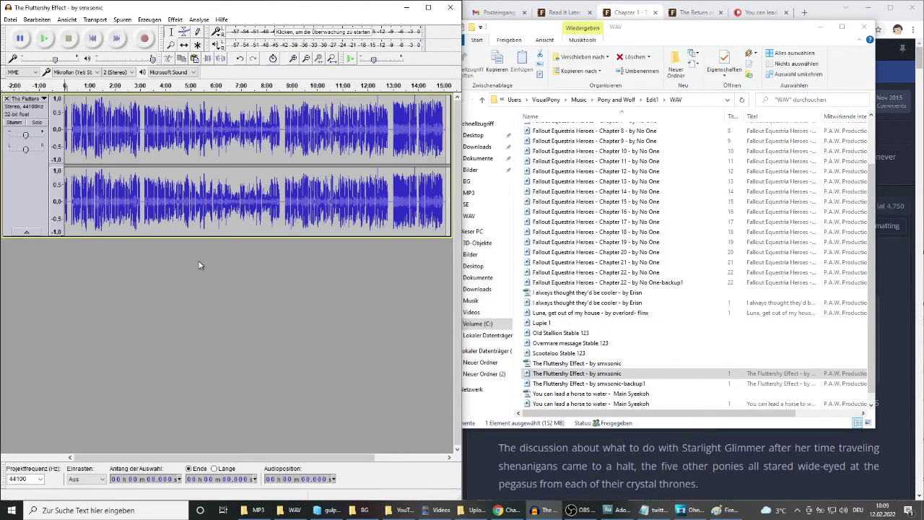
- Create two empty Audacity projects and arrange their windows beside the narration project
key("ctrl+n")
key("ctrl+n")
left_click_drag(258, 15, 923, 1)
left_click_drag(487, 4, 923, 1)
left_click(306, 14)
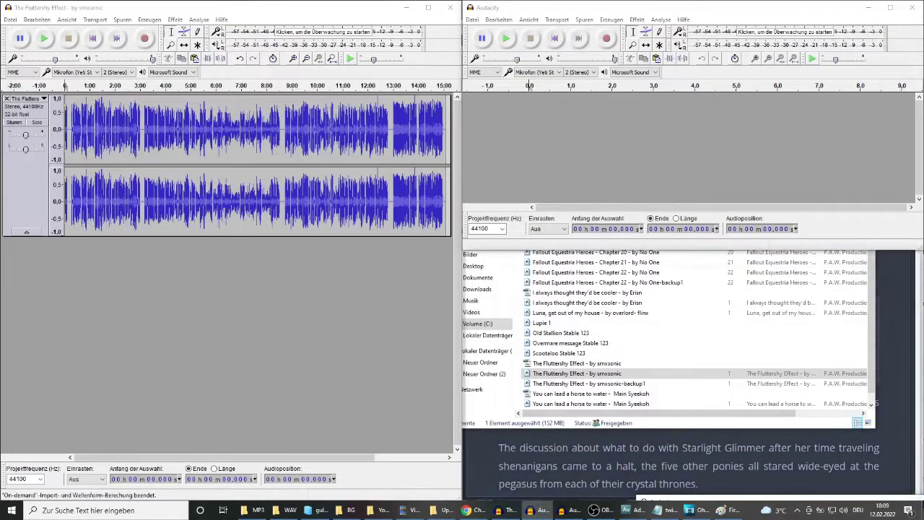
- Switch to the SE folder in Explorer and import ticking-clock into an empty Audacity project, ready for copying
left_click(320, 510)
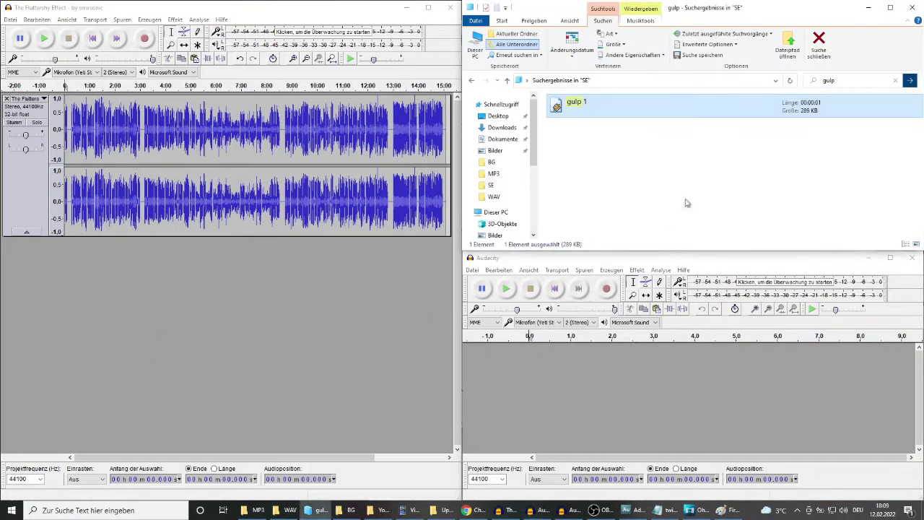
left_click(472, 81)
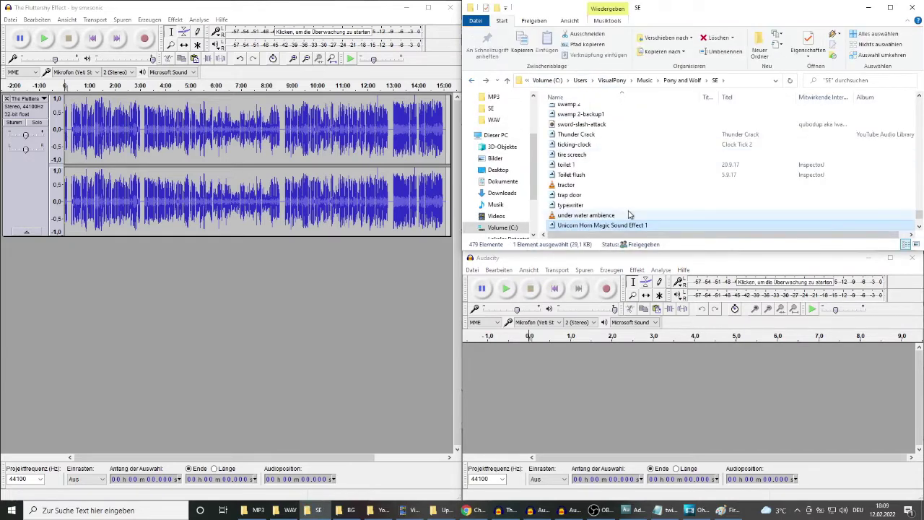
left_click(609, 146)
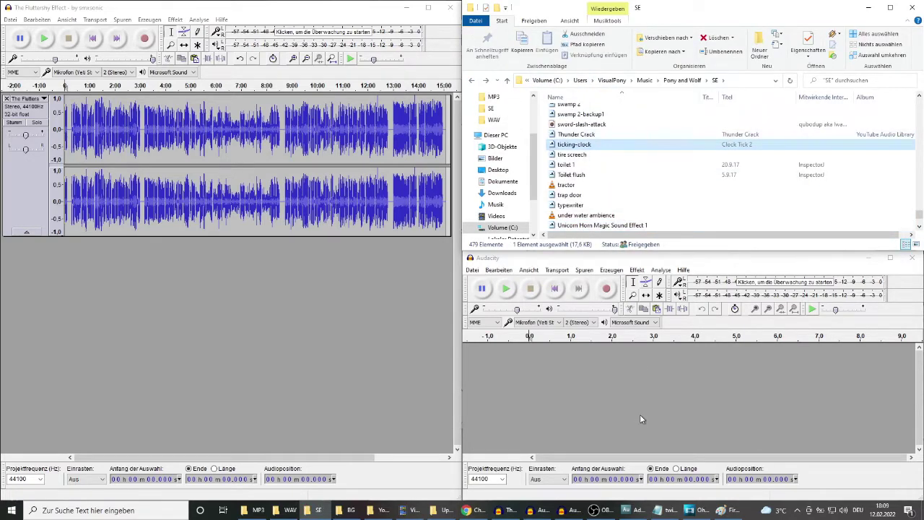
double_click(616, 392)
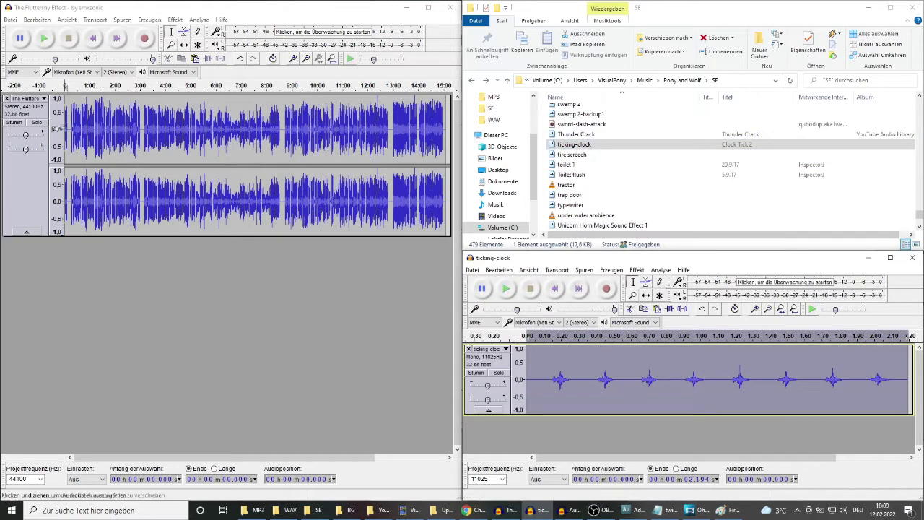
- Paste the ticking-clock sound into the opening silence of the narration at 11.412 s
left_click(68, 124)
scroll(72, 130, "up", 5, "ctrl")
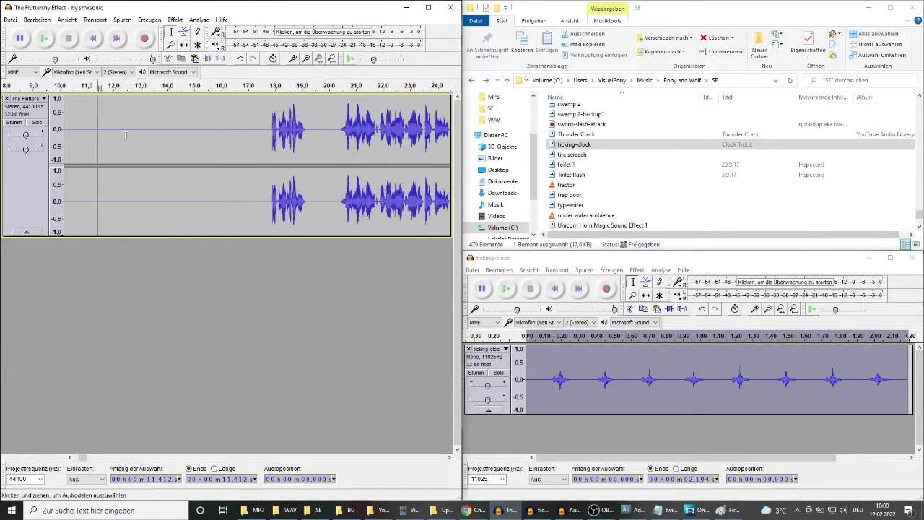
scroll(124, 138, "down", 2, "ctrl")
key("ctrl+v")
scroll(110, 147, "down", 4, "ctrl")
- Paste the ticking-clock sound into the narration's silent gaps at 3:06.594 and 8:41.264
scroll(114, 148, "up", 4, "ctrl")
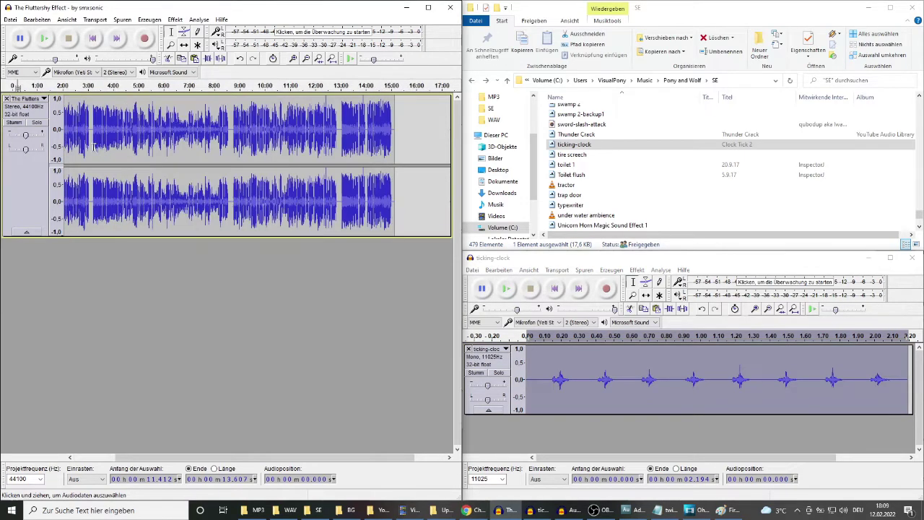
left_click_drag(94, 137, 101, 137)
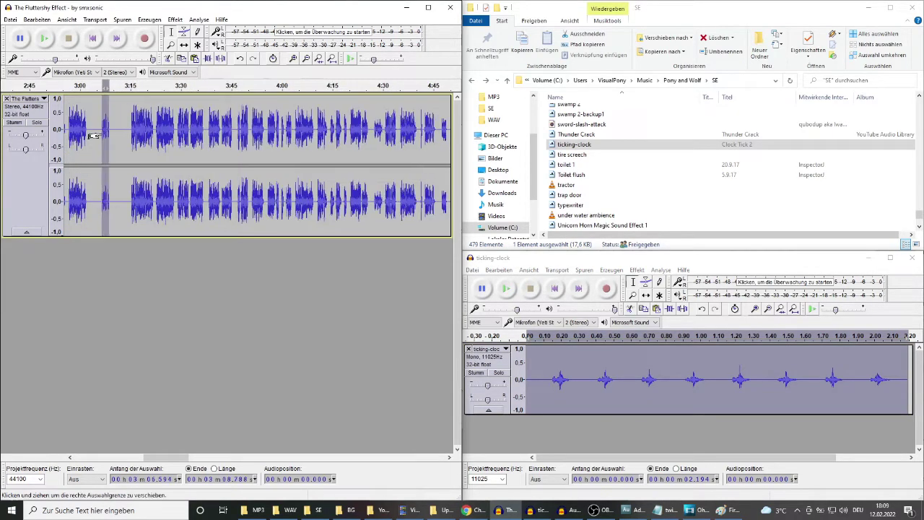
scroll(93, 137, "down", 3, "ctrl")
scroll(259, 146, "up", 3, "ctrl")
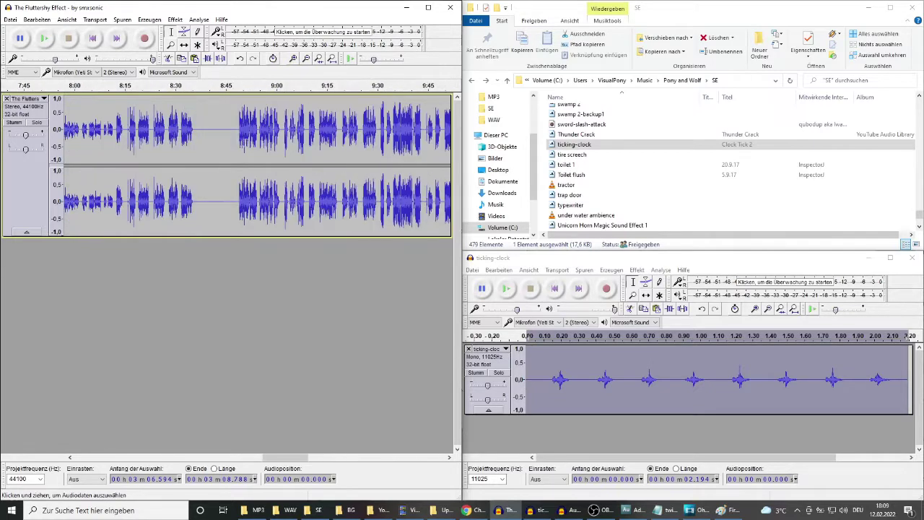
left_click_drag(214, 126, 221, 127)
- Paste the ticking-clock sound into the narration's silent gaps at 13:00.613 and 14:07.233
scroll(221, 127, "down", 3, "ctrl")
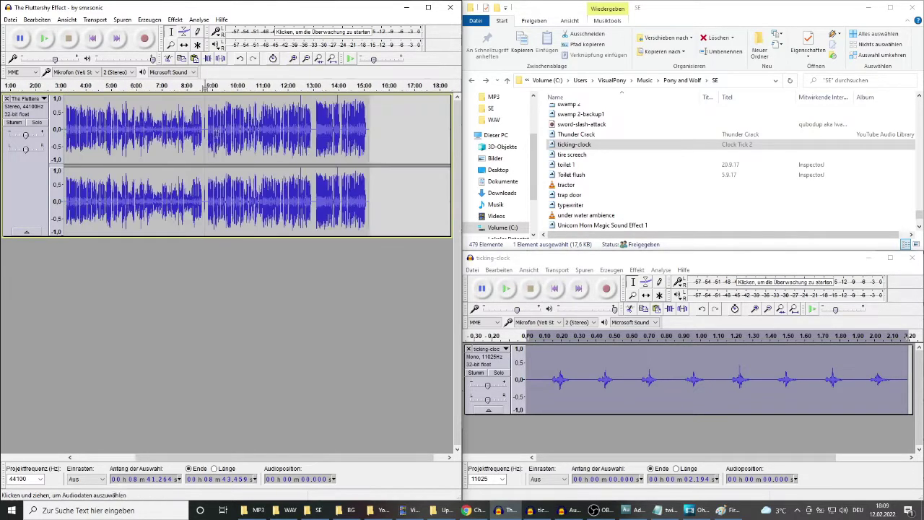
scroll(298, 123, "up", 4, "ctrl")
left_click_drag(271, 126, 294, 127)
scroll(293, 126, "down", 4, "ctrl")
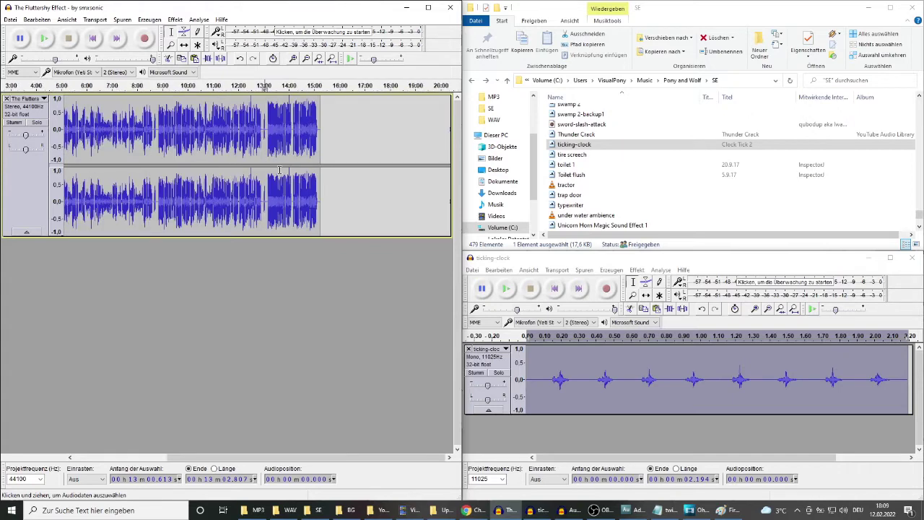
scroll(280, 169, "up", 3, "ctrl")
scroll(281, 167, "down", 2, "ctrl")
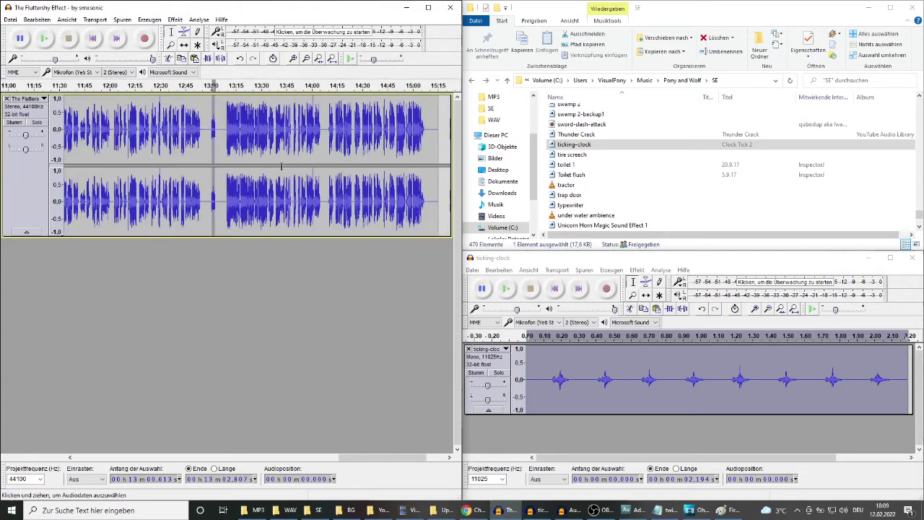
scroll(299, 145, "up", 2, "ctrl")
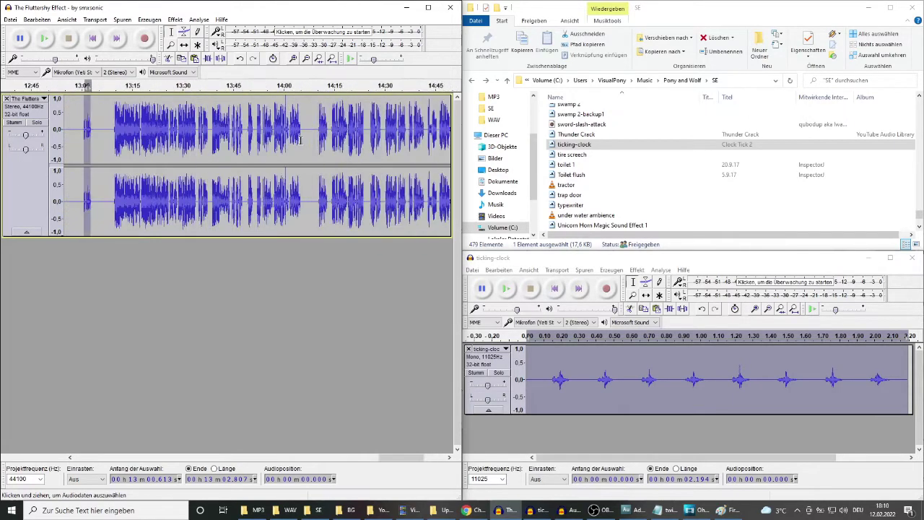
scroll(307, 132, "up", 1, "ctrl")
key("ctrl+v")
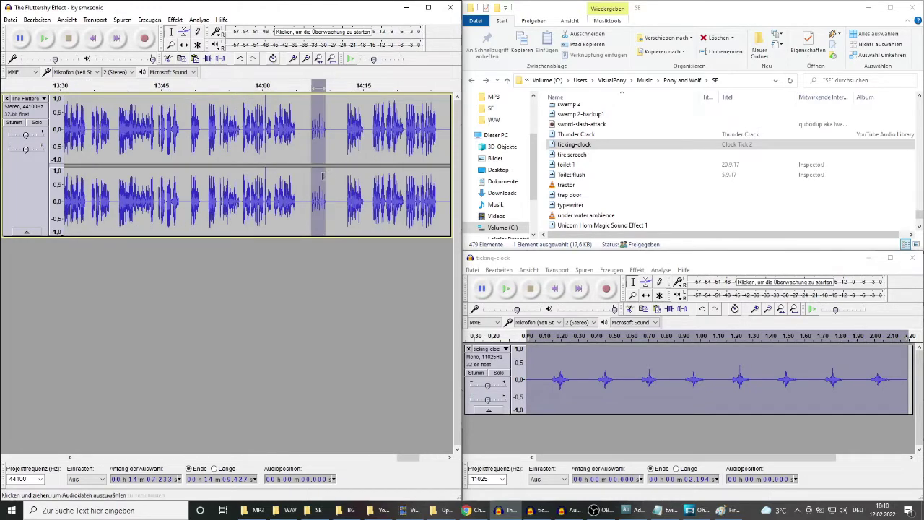
scroll(322, 176, "down", 2, "ctrl")
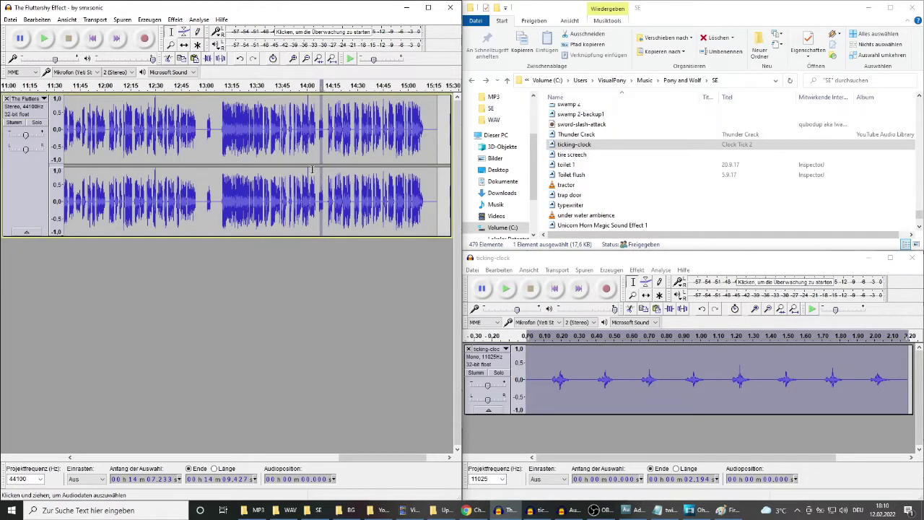
- Play back the narration around 14:12 to check the section after the last ticking insert
left_click(311, 169)
key("space")
scroll(342, 218, "up", 2, "ctrl")
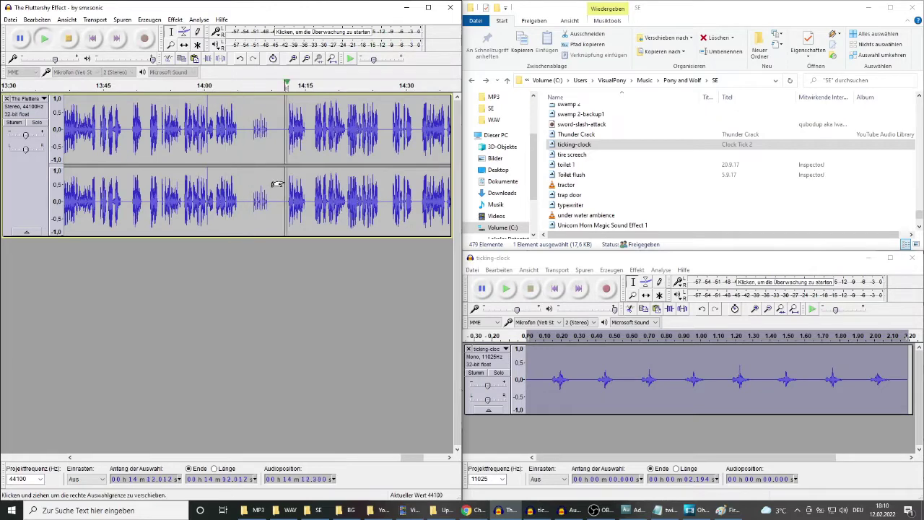
scroll(275, 194, "down", 3, "ctrl")
left_click(195, 197)
key("space")
- Select the whole narration and shorten its pauses with the Truncate Silence effect
left_click(10, 19)
left_click(10, 19)
key("ctrl+a")
left_click(174, 19)
left_click(203, 277)
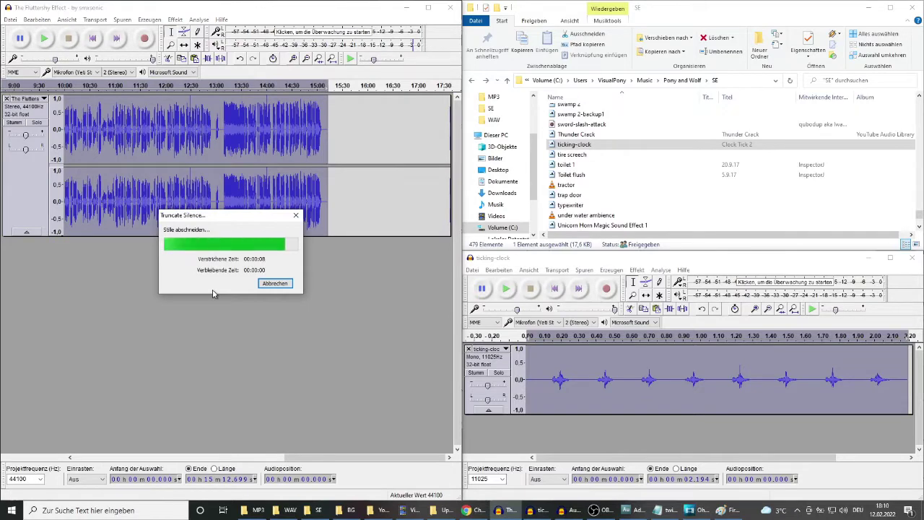
- Add two new stereo tracks below the narration track
left_click(123, 20)
mouse_move(152, 31)
left_click(314, 41)
left_click(149, 19)
left_click(123, 20)
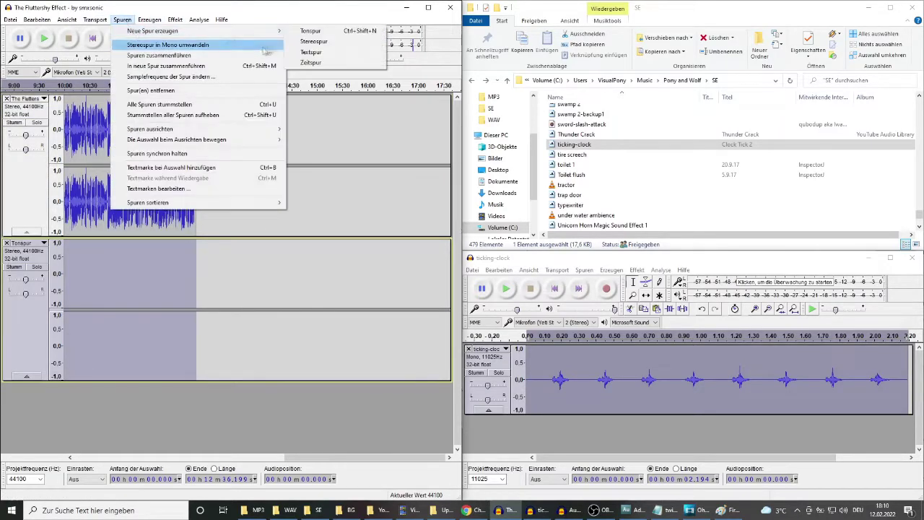
left_click(314, 41)
left_click(149, 20)
- Fit all three tracks vertically and place the cursor on the last track at 9.059 s
mouse_move(65, 20)
left_click(107, 88)
scroll(94, 255, "up", 5)
scroll(93, 254, "down", 6)
left_click(123, 340)
key("space")
key("space")
- Preview music in the BG folder and import Doctor True into the other empty Audacity project
left_click(351, 509)
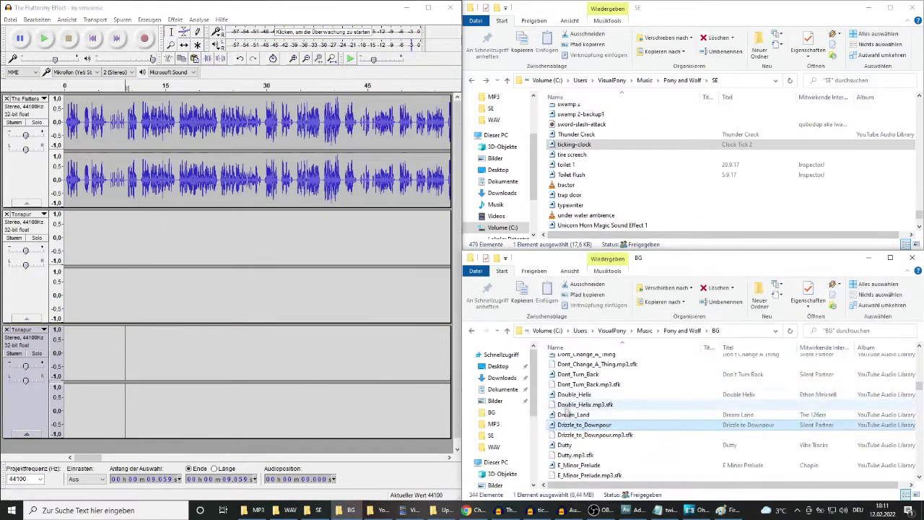
double_click(568, 413)
scroll(605, 383, "up", 1)
double_click(588, 399)
double_click(605, 380)
scroll(605, 382, "up", 2)
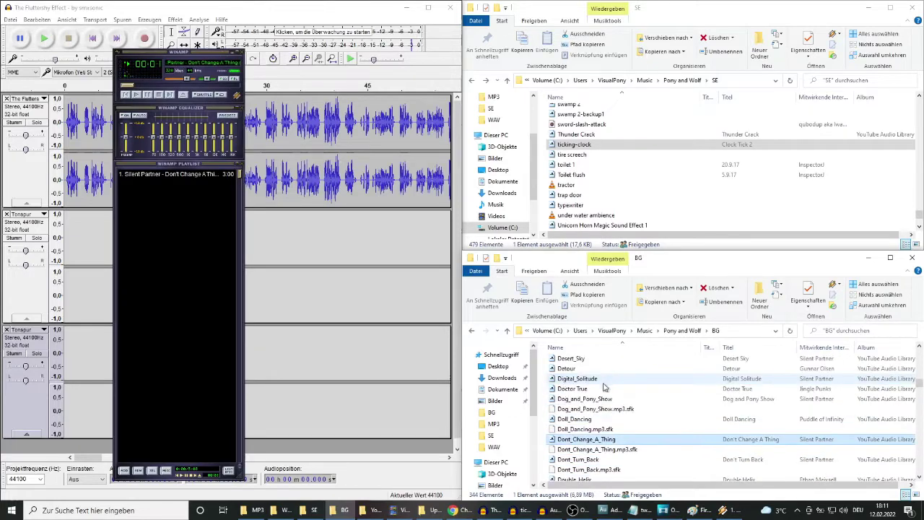
double_click(605, 389)
left_click_drag(605, 389, 614, 159)
left_click(241, 52)
double_click(616, 166)
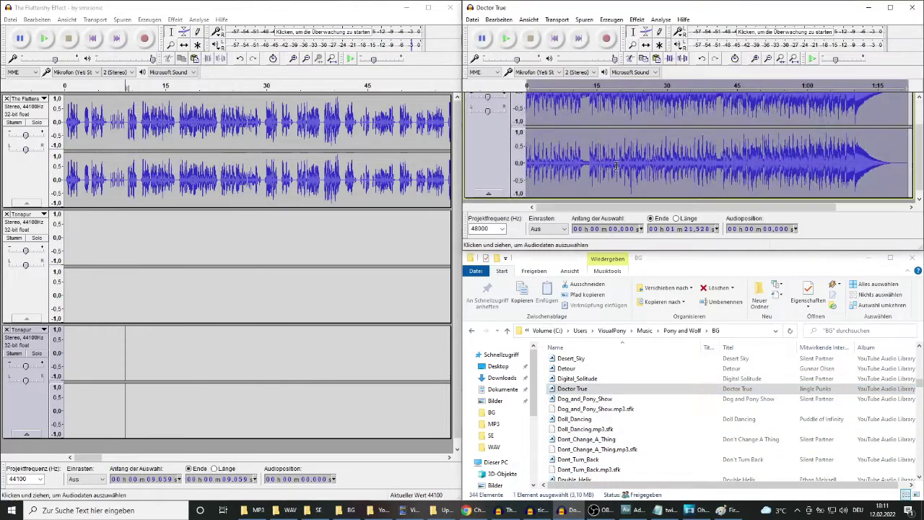
- Copy the Doctor True music onto the last narration track at 9.059 s and apply the Leveler and Normalize effects to it
key("ctrl+c")
left_click(118, 10)
key("ctrl+v")
left_click(173, 20)
left_click(249, 202)
left_click(276, 273)
left_click(175, 20)
left_click(229, 215)
left_click(247, 282)
- Listen through the pasted music under the narration and delete its ending from 1:22.526 to 1:32.869
key("space")
scroll(174, 286, "down", 2)
left_click(141, 85)
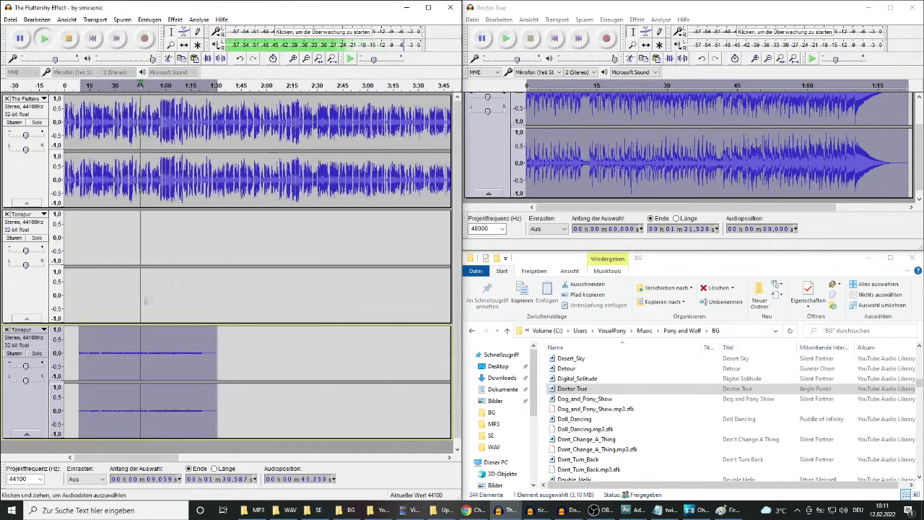
left_click(187, 85)
left_click(200, 85)
scroll(204, 137, "up", 2)
left_click_drag(110, 361, 181, 364)
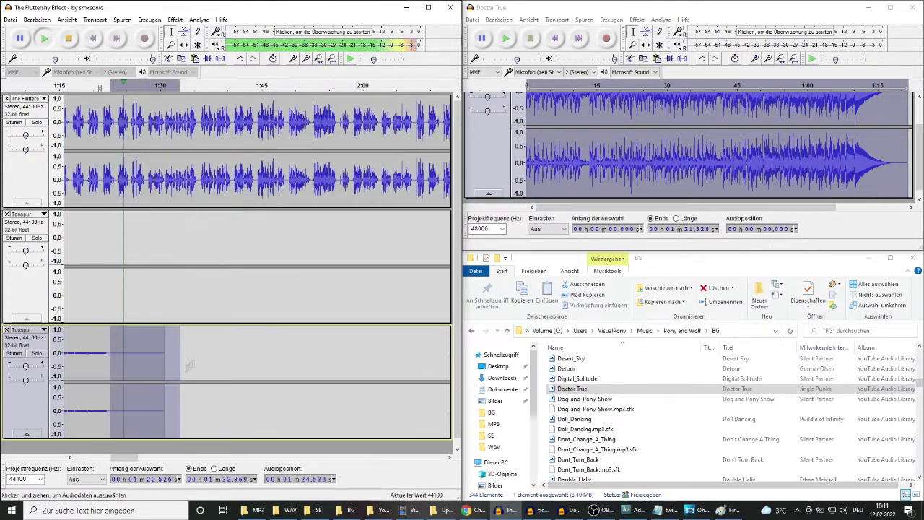
key("space")
key("Delete")
- Duplicate the trimmed Doctor True clip directly after its end and play across the join to check it
double_click(93, 354)
key("ctrl+c")
left_click(119, 354)
left_click(109, 354)
key("ctrl+v")
left_click(96, 354)
key("space")
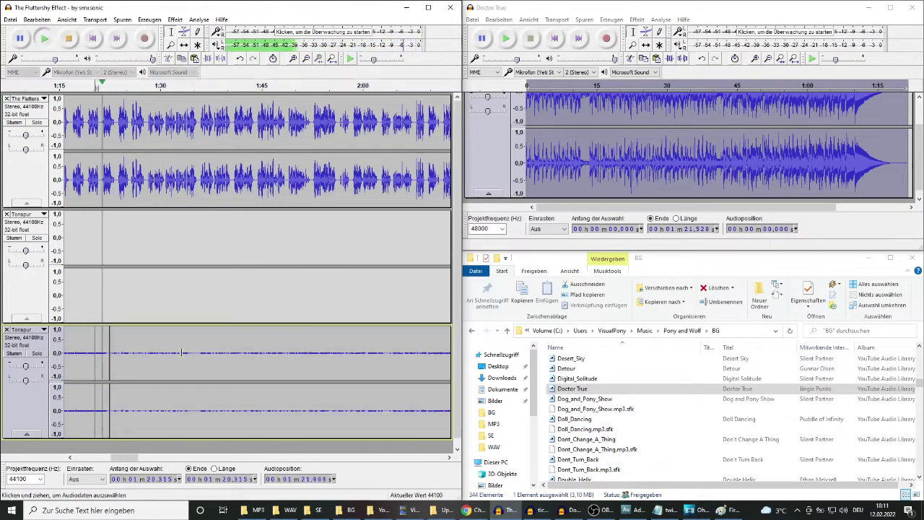
key("ctrl+3")
key("ctrl+1")
key("ctrl+1")
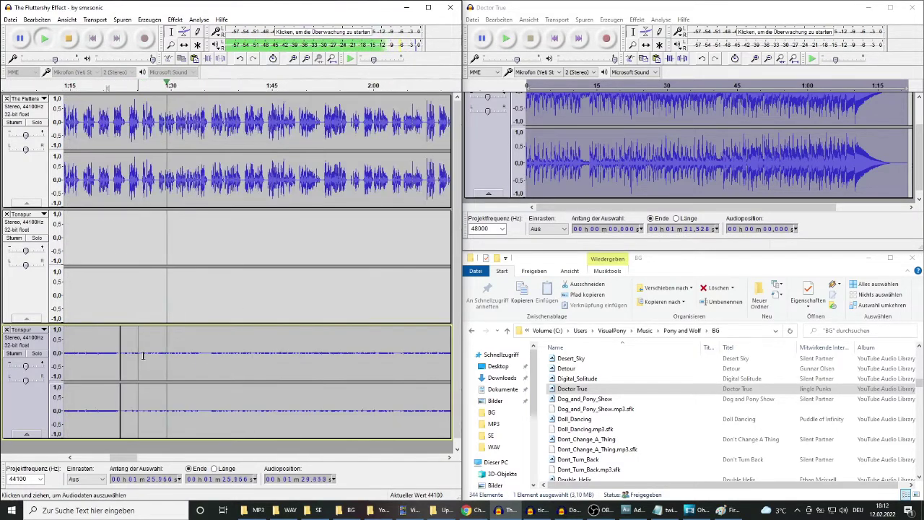
- Apply Studio Fade Out to the repeated music from 2:24.546 to 2:32.214 and end the clip at 2:30.823
left_click(289, 361)
key("space")
left_click_drag(363, 364, 260, 361)
left_click(175, 19)
left_click(255, 451)
key("space")
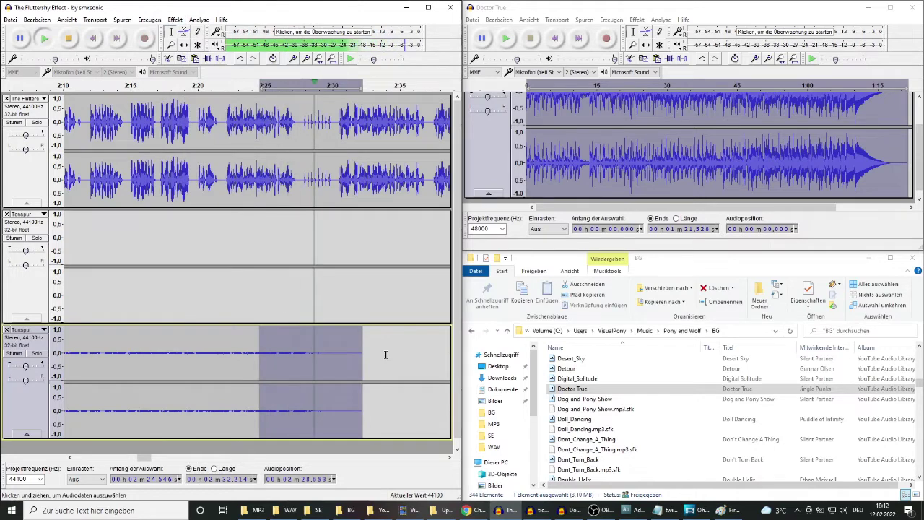
left_click(343, 348)
key("space")
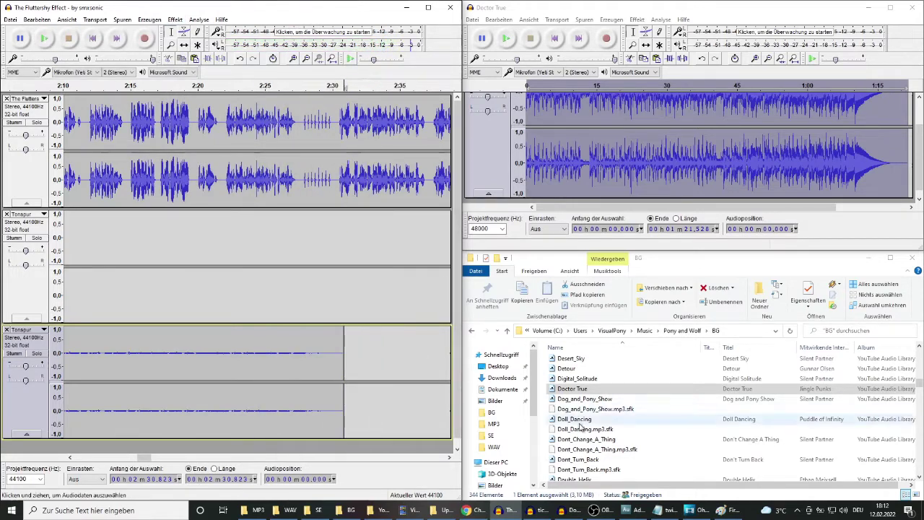
- Find Space_Difficulties in the BG folder and import it into the Doctor True project
scroll(585, 424, "down", 3)
left_click(589, 424)
key("s")
scroll(600, 405, "down", 3)
double_click(606, 414)
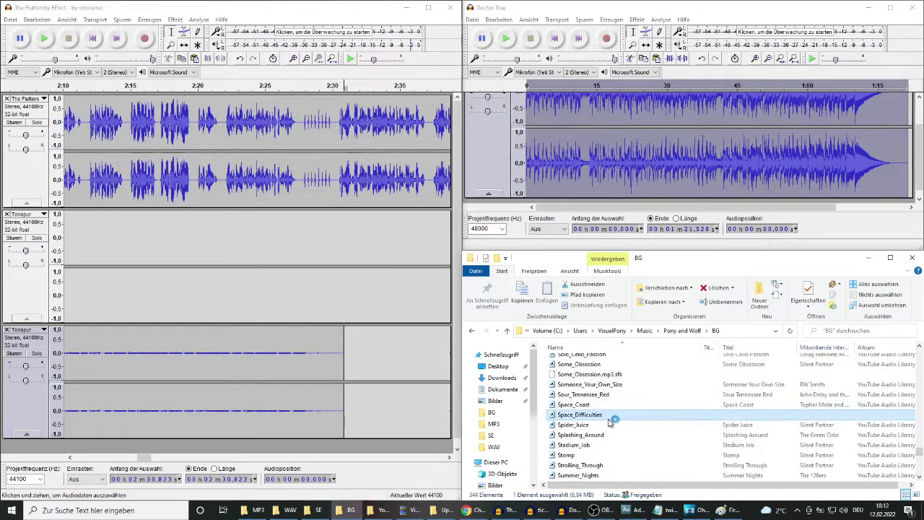
left_click_drag(612, 414, 649, 137)
- With the narration playing from 2:37.028, search the SE folder for "door" and import the kocking-door-and-open-door sound into the ticking-clock project
left_click(427, 169)
key("space")
left_click(318, 509)
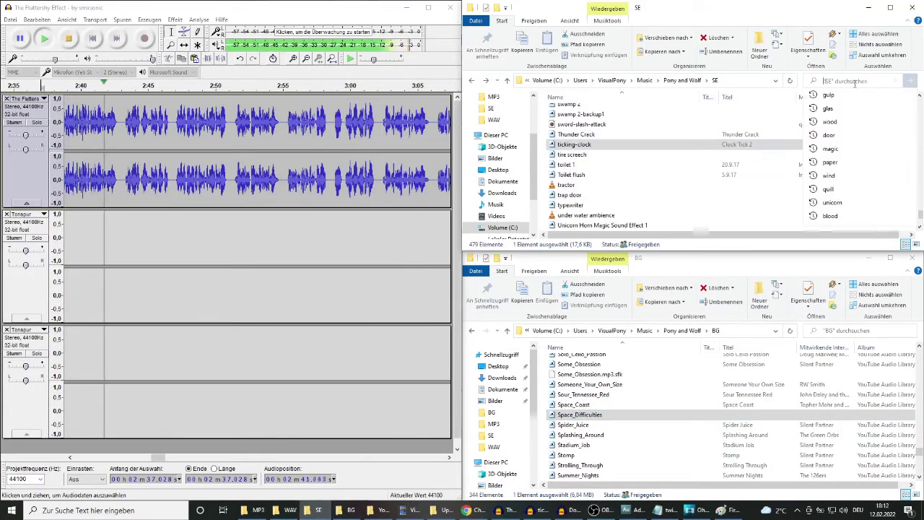
scroll(795, 155, "down", 5)
scroll(794, 156, "down", 1)
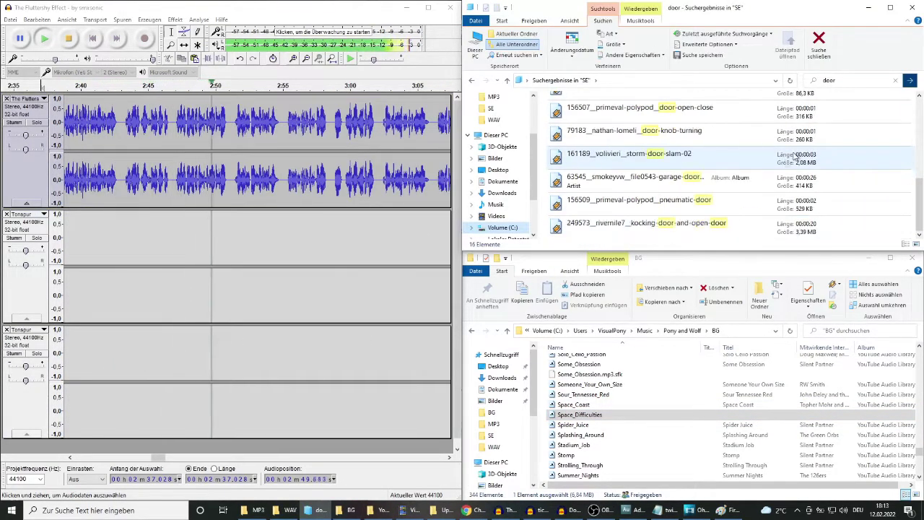
double_click(732, 223)
- Copy the knocking at 1.889–2.499 s and paste it onto the second narration track at about 3:06.7
scroll(564, 429, "up", 2)
left_click_drag(554, 426, 600, 426)
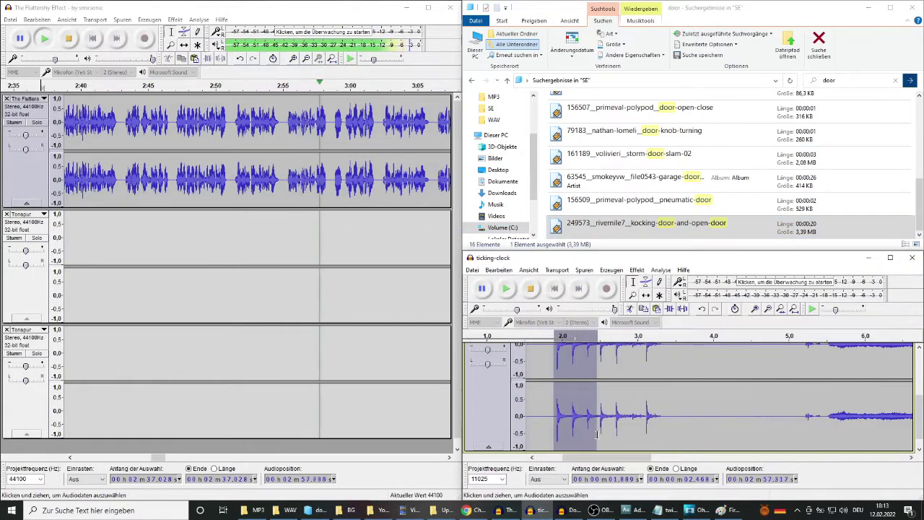
scroll(596, 419, "up", 1)
scroll(280, 216, "down", 2)
left_click(341, 85)
left_click(322, 86)
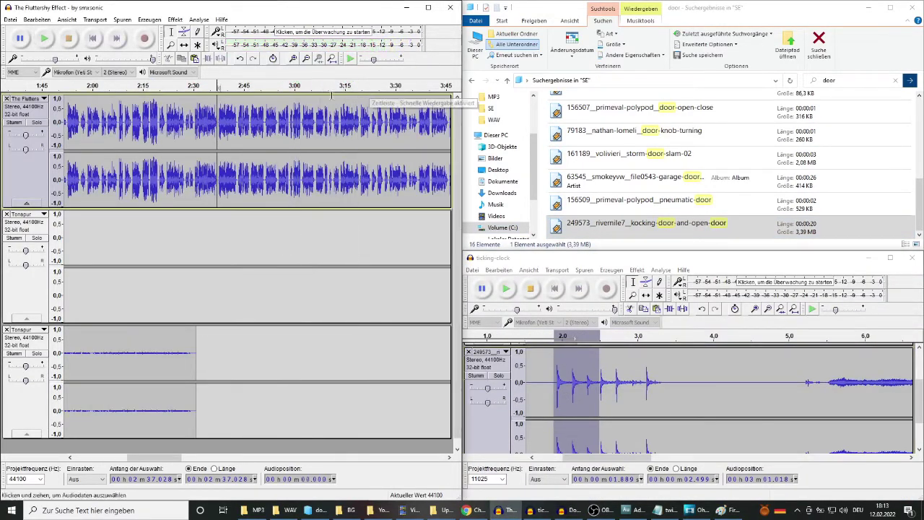
scroll(329, 180, "up", 2)
left_click(283, 231)
key("space")
key("space")
key("space")
key("ctrl+v")
- Normalize the pasted knocking sound and play the mix from 3:06.202 to check it
left_click(175, 20)
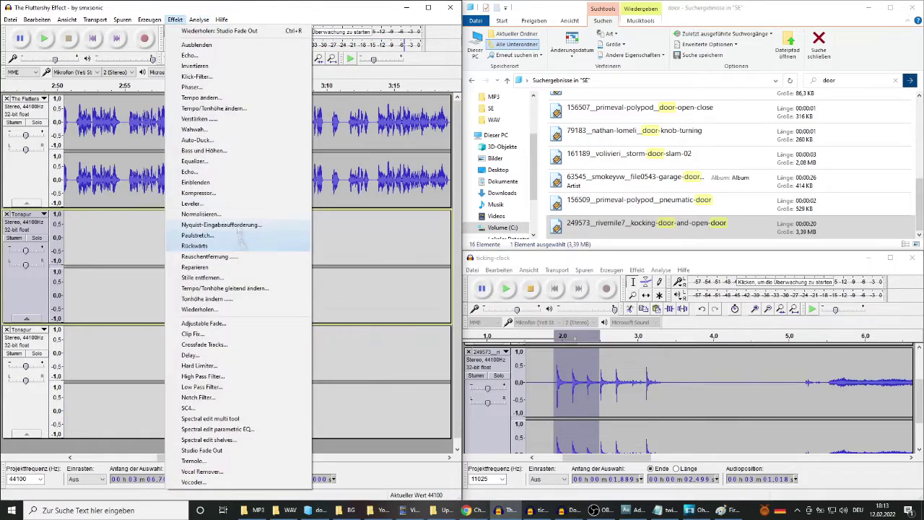
left_click(241, 244)
key("Return")
left_click_drag(278, 247, 282, 248)
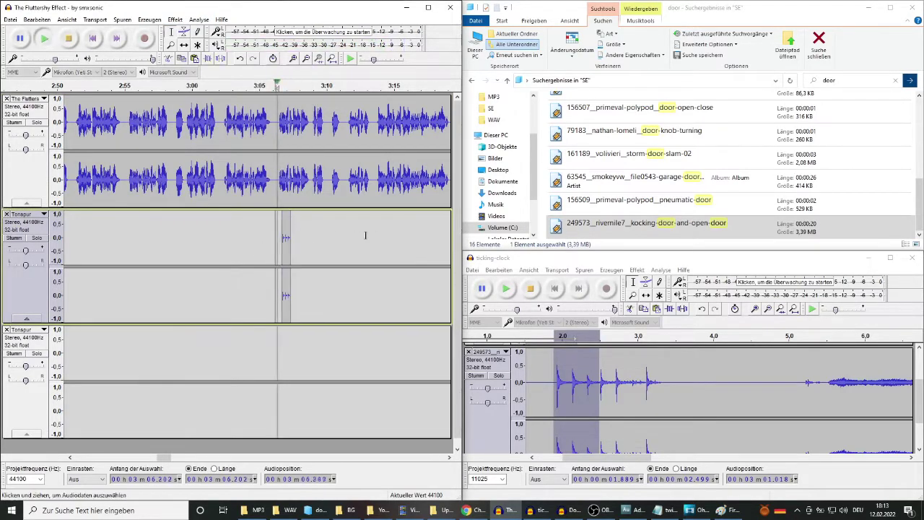
key("space")
key("ctrl+3")
- Paste the Space_Difficulties music onto the third track at 3:11.444, normalize it and play the mix from there
left_click(539, 510)
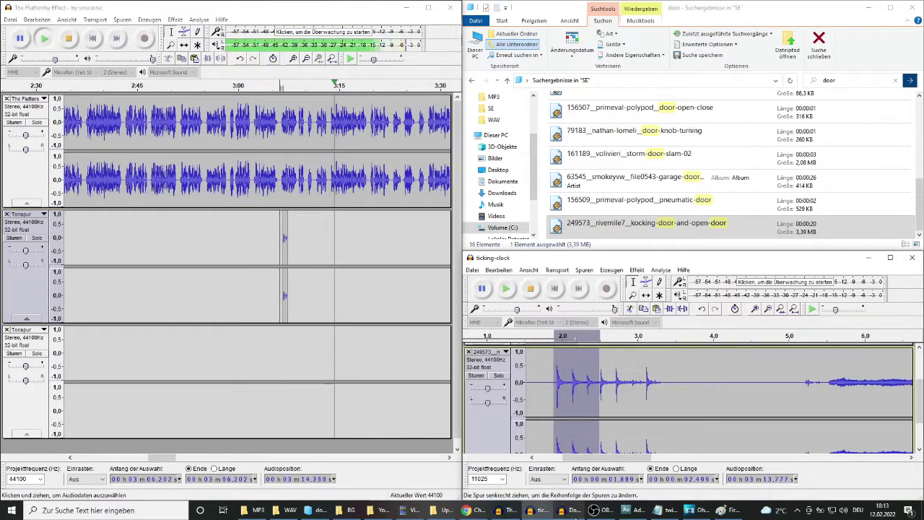
left_click(569, 511)
left_click(315, 344)
key("space")
key("ctrl+v")
left_click(178, 20)
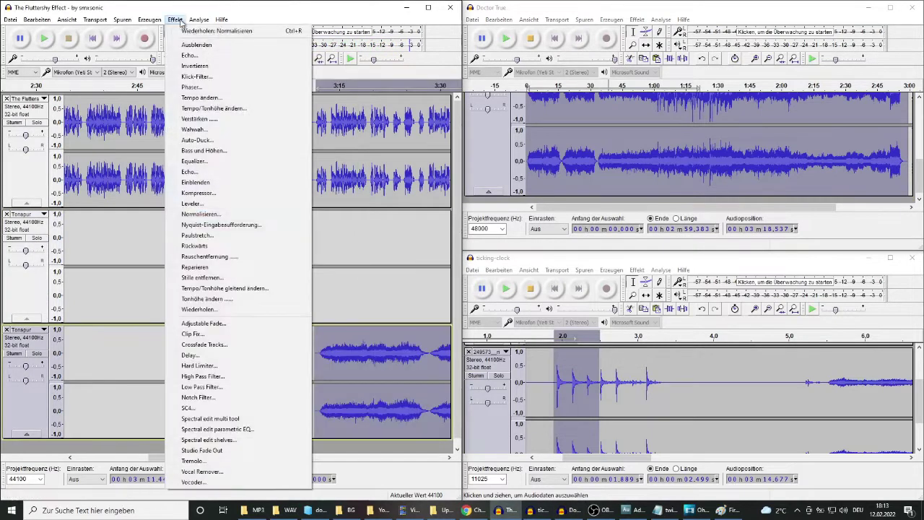
left_click(198, 214)
key("Return")
key("space")
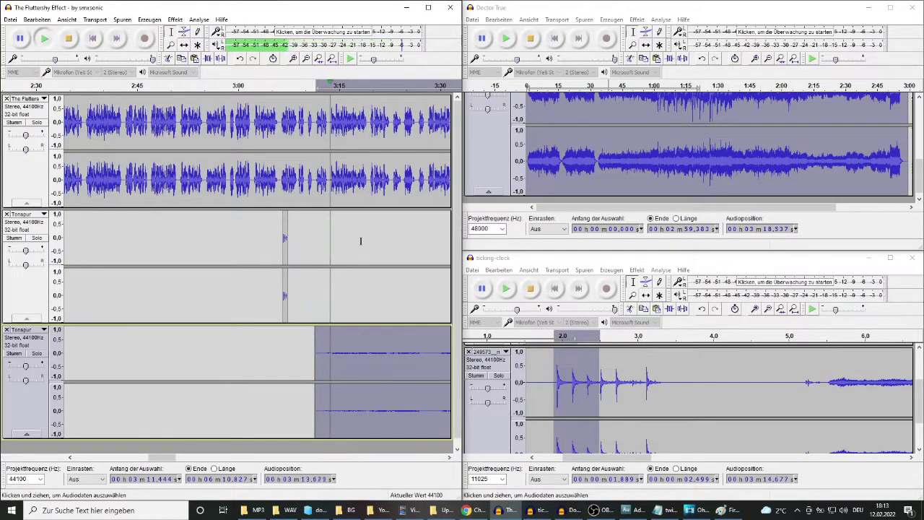
- Listen through the mix with the new background music in jumps from 3:11.444 to about 5:50
left_click(449, 458)
left_click(278, 86)
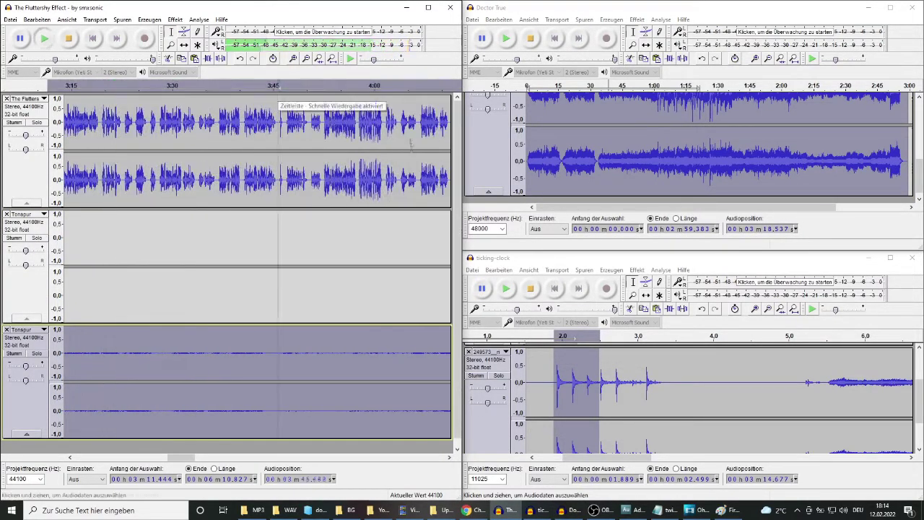
left_click(449, 457)
left_click(165, 87)
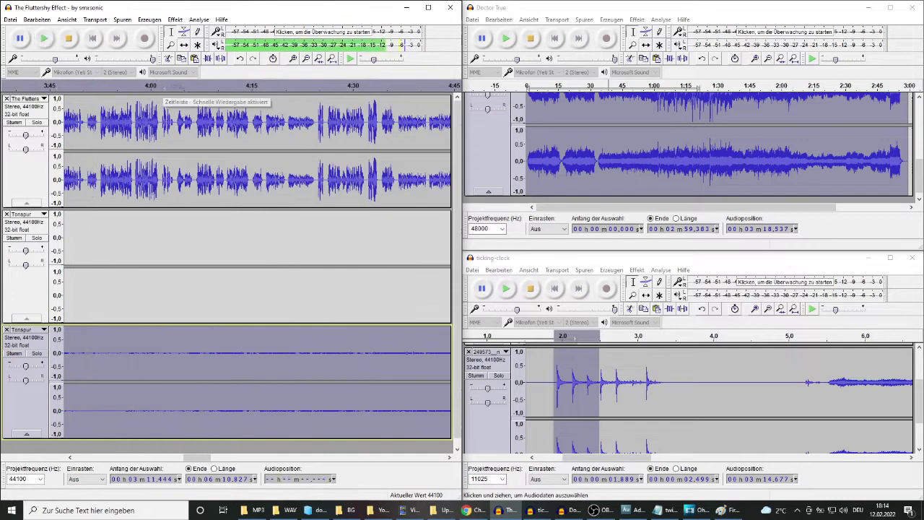
left_click(318, 88)
left_click(449, 458)
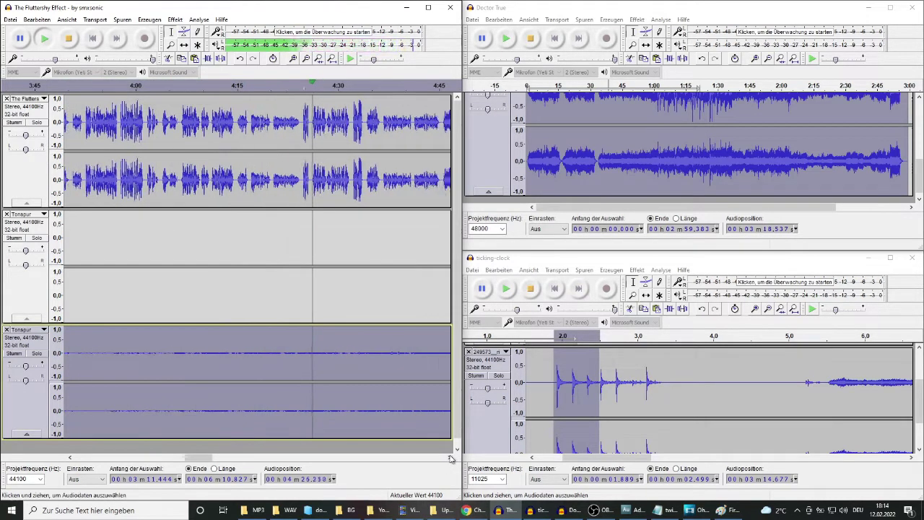
left_click(126, 87)
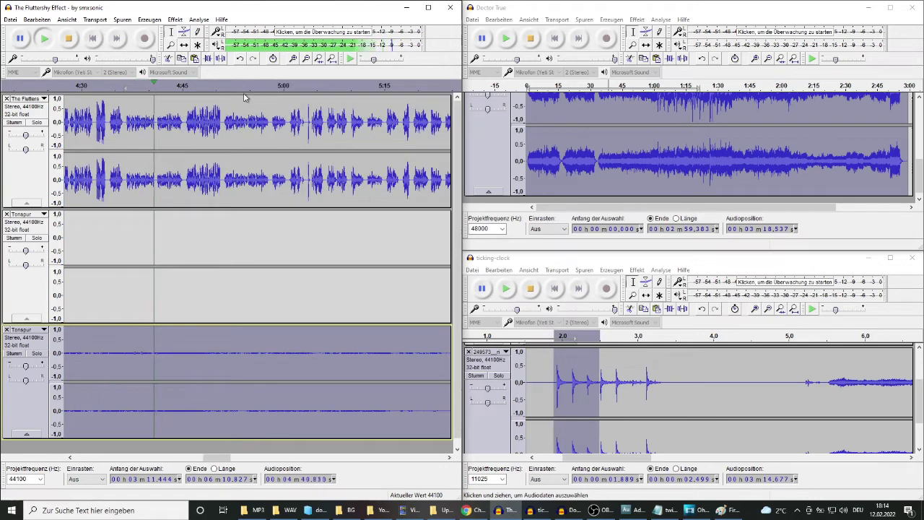
scroll(244, 98, "right", 2)
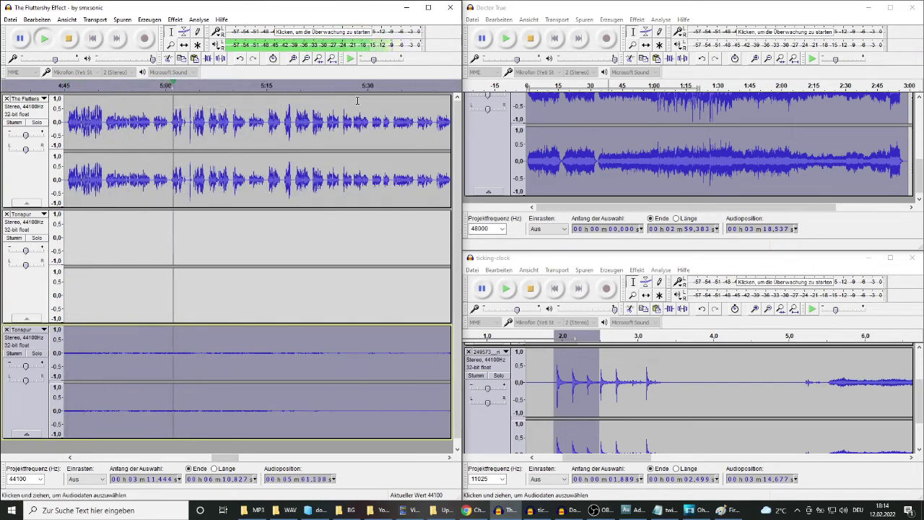
scroll(447, 456, "right", 3)
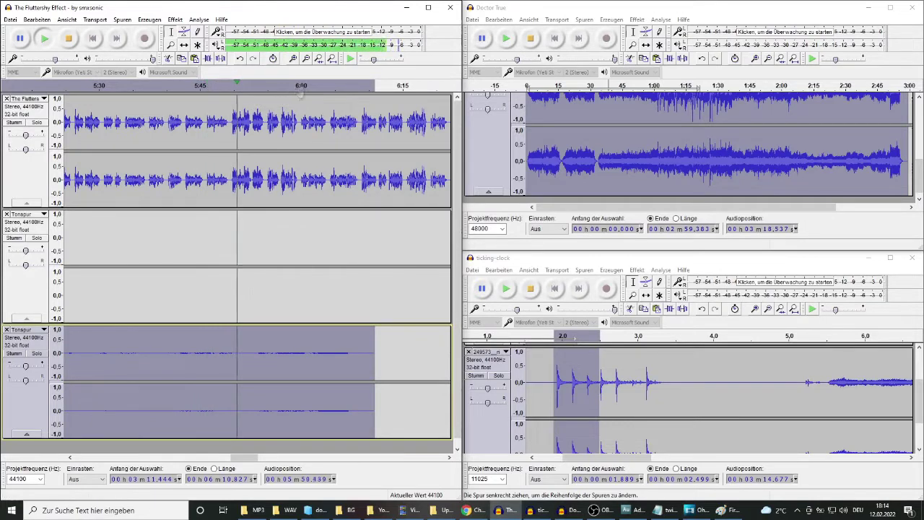
- Stop playback and delete the end of the music on the third track after 6:07.125
left_click(450, 457)
key("space")
left_click_drag(138, 348, 200, 369)
key("Delete")
- Browse the BG folder, preview Solo_Cello_Passion and import it into the Doctor True project
left_click(351, 510)
left_click(612, 435)
scroll(612, 430, "down", 2)
scroll(606, 411, "up", 1)
scroll(606, 408, "up", 2)
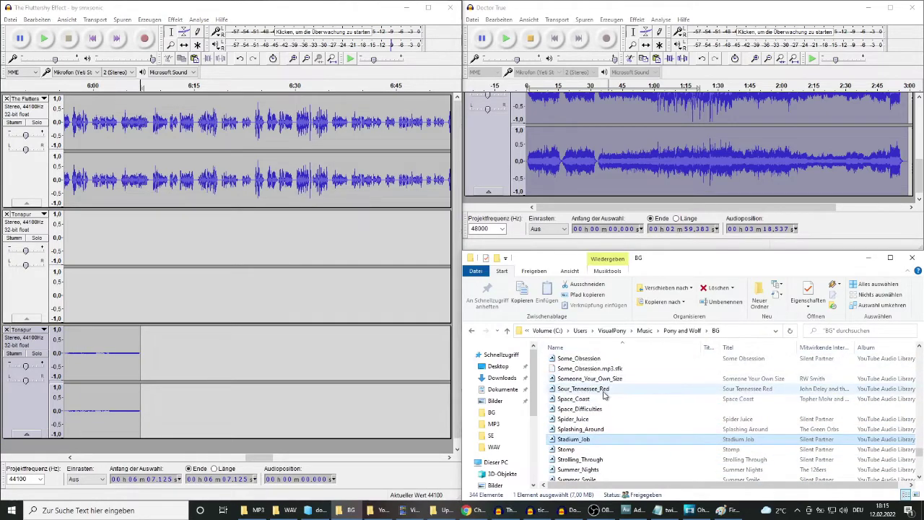
double_click(581, 378)
left_click(242, 52)
left_click_drag(647, 380, 690, 160)
- Paste Solo_Cello_Passion onto the third track at 6:07.125 at background level and play the mix
left_click(224, 7)
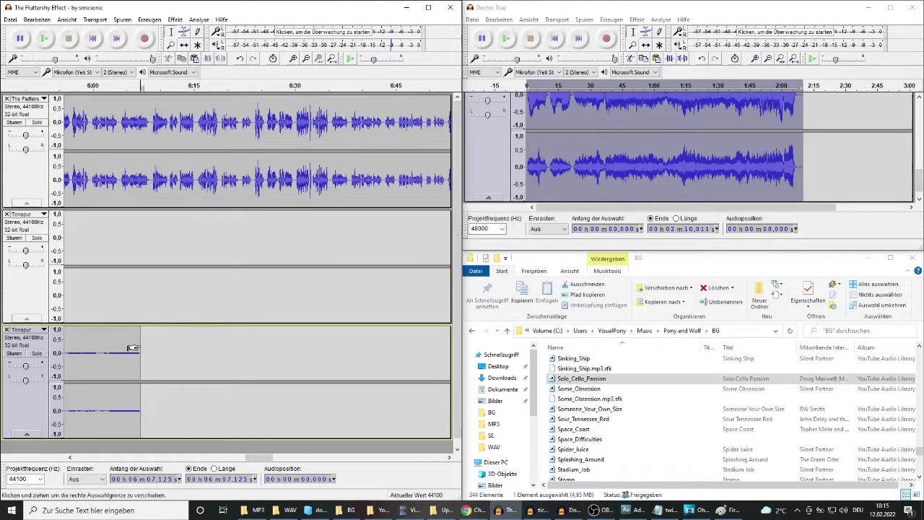
key("ctrl+v")
key("space")
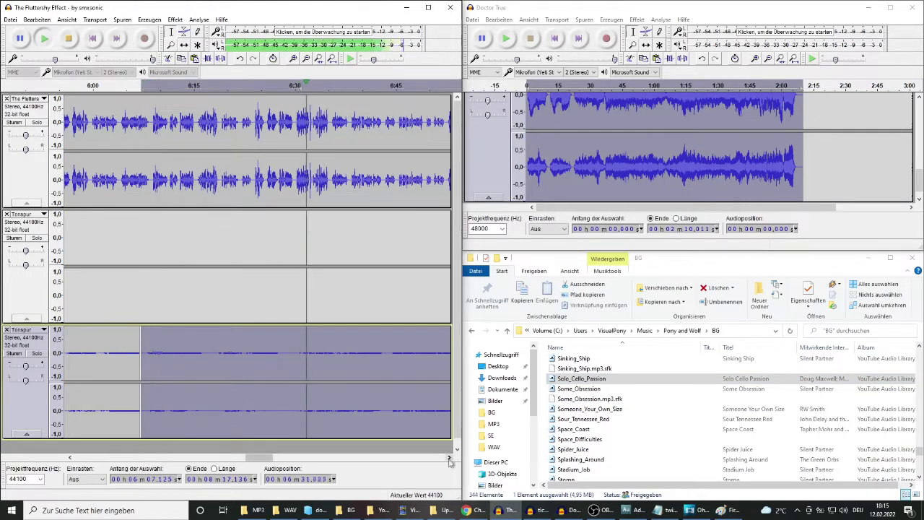
- Cut off the cello music on the third track at about 7:15 and fade out its ending
left_click(450, 457)
left_click(356, 344)
scroll(357, 344, "down", 4)
mouse_move(250, 347)
left_mouse_down()
mouse_move(295, 361)
mouse_move(243, 361)
left_mouse_up()
key("space")
key("Delete")
scroll(250, 362, "up", 2)
left_click(175, 19)
left_click(191, 58)
left_click(176, 354)
- Play the passage around 6:43.698 to find the flaw and delete that short stretch from the narration track
scroll(176, 354, "up", 2)
key("space")
left_click(265, 86)
scroll(358, 255, "up", 1)
key("space")
scroll(289, 181, "up", 5)
left_click(307, 181)
key("space")
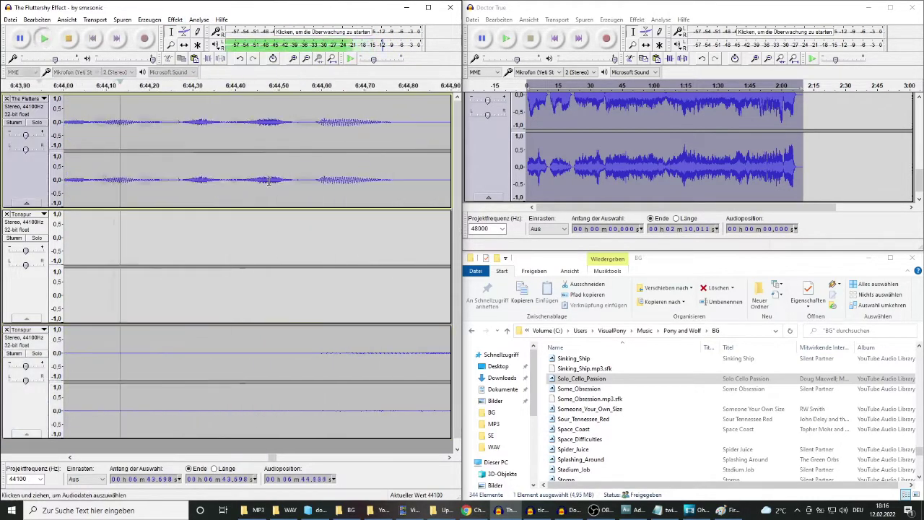
key("space")
left_click_drag(185, 177, 160, 174)
key("Delete")
- Play the mix from 6:43.024 onward to check the narration cut and the end of the music
scroll(175, 169, "down", 3)
left_click(109, 120)
key("space")
scroll(165, 285, "down", 2)
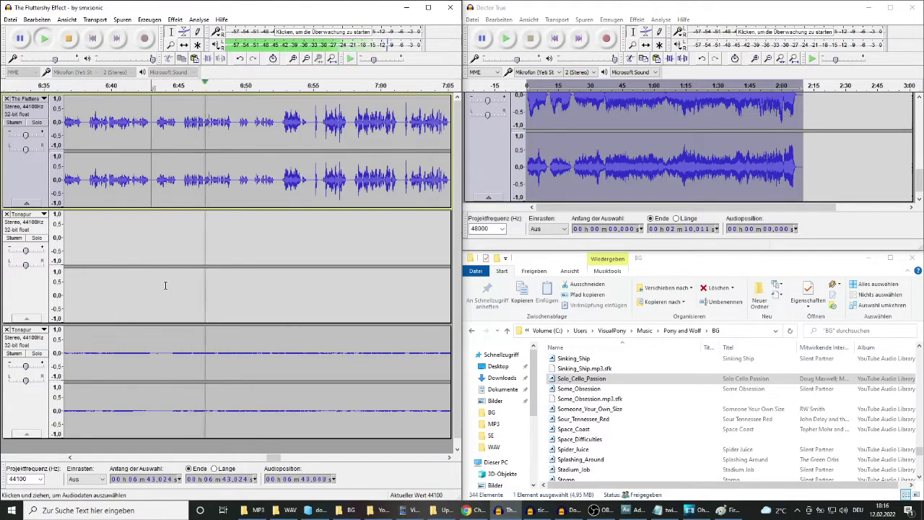
scroll(165, 285, "down", 2)
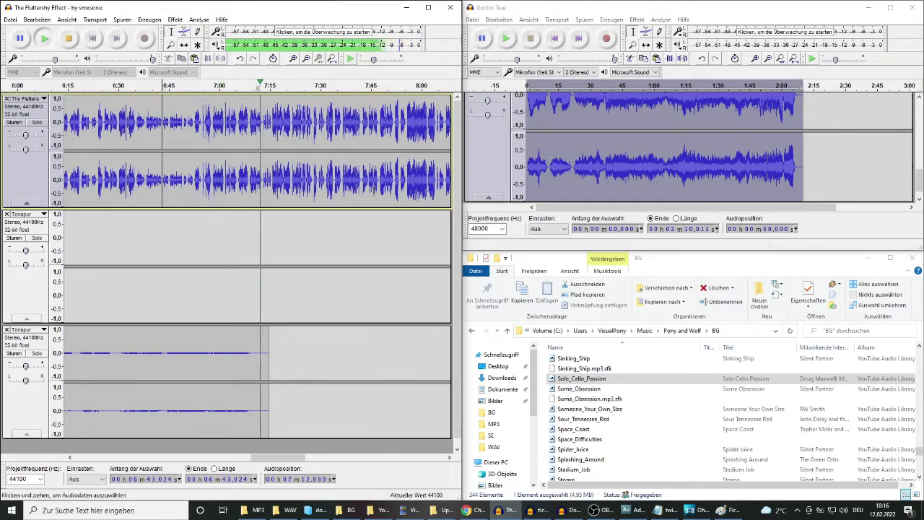
- With the third track's cursor at 7:16.593, preview Spider_Juice and Strolling_Through and import Strolling_Through into the Doctor True project
left_click(276, 349)
key("space")
left_click(640, 458)
scroll(635, 448, "down", 2)
double_click(594, 397)
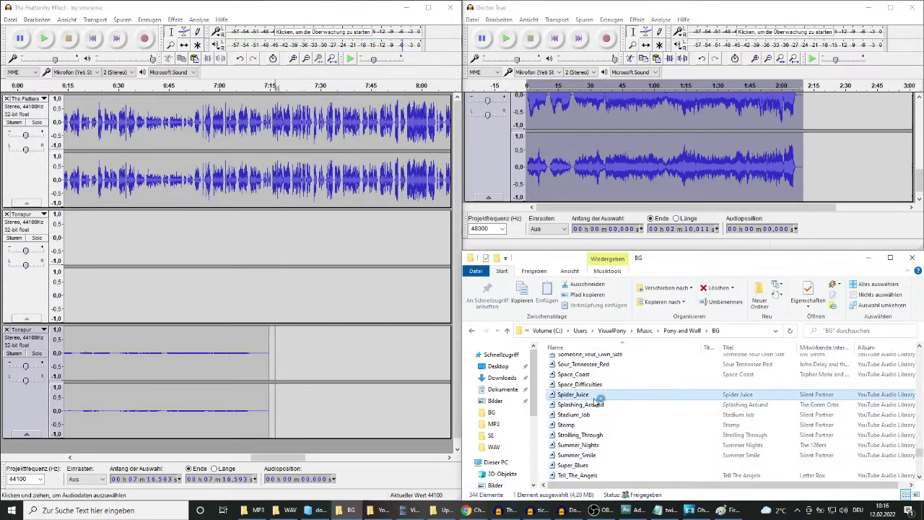
double_click(590, 435)
scroll(582, 399, "down", 3)
scroll(582, 398, "up", 1)
left_click_drag(581, 369, 672, 162)
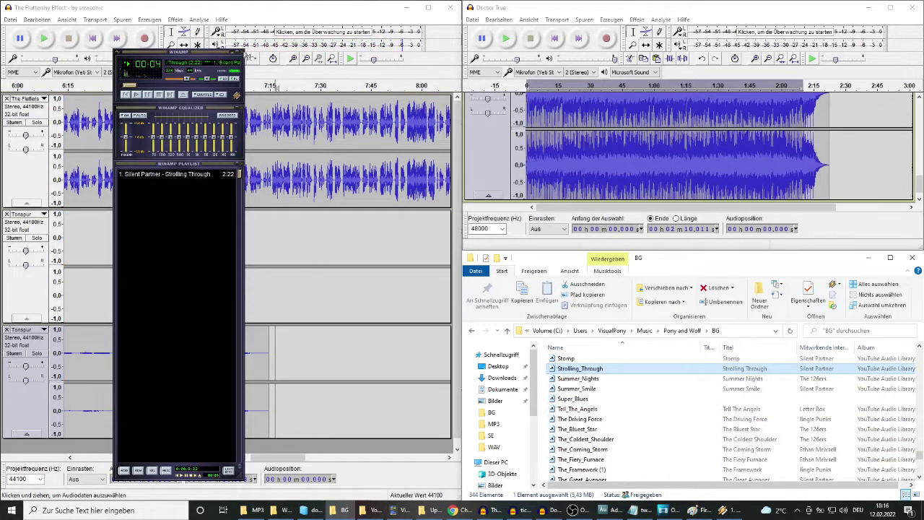
left_click(242, 52)
- Copy all of Strolling_Through to the third track at 7:16.593, normalize it and play the mix
double_click(635, 160)
key("ctrl+c")
left_click(315, 9)
key("ctrl+v")
left_click(174, 20)
left_click(201, 215)
left_click(243, 276)
key("space")
- Delete the Strolling_Through music after 8:31.992 on the third track and fade out its last seconds
left_click(391, 86)
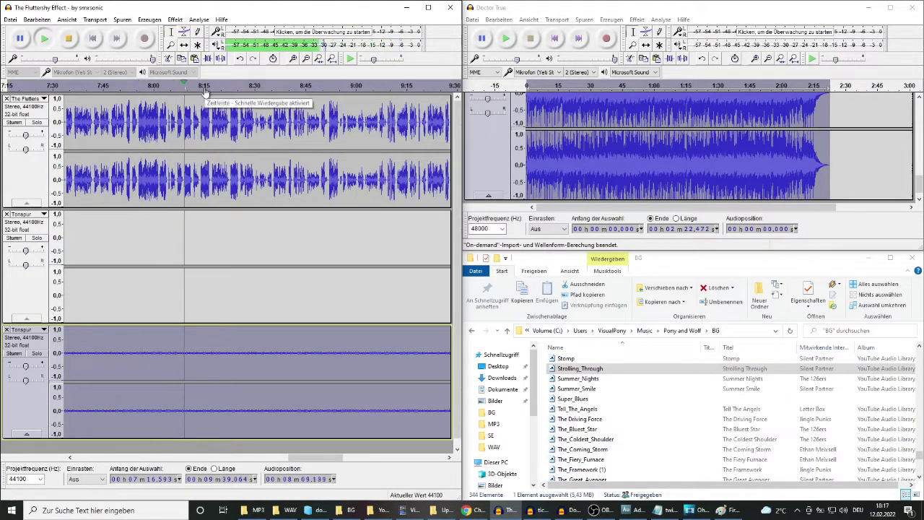
left_click(262, 351)
key("space")
left_click_drag(262, 351, 455, 351)
key("Delete")
left_click_drag(133, 350, 88, 349)
left_click(175, 19)
left_click(243, 279)
- Browse the BG folder for the next music piece, preview Court_and_Page and import it into the Doctor True project
scroll(605, 399, "down", 10)
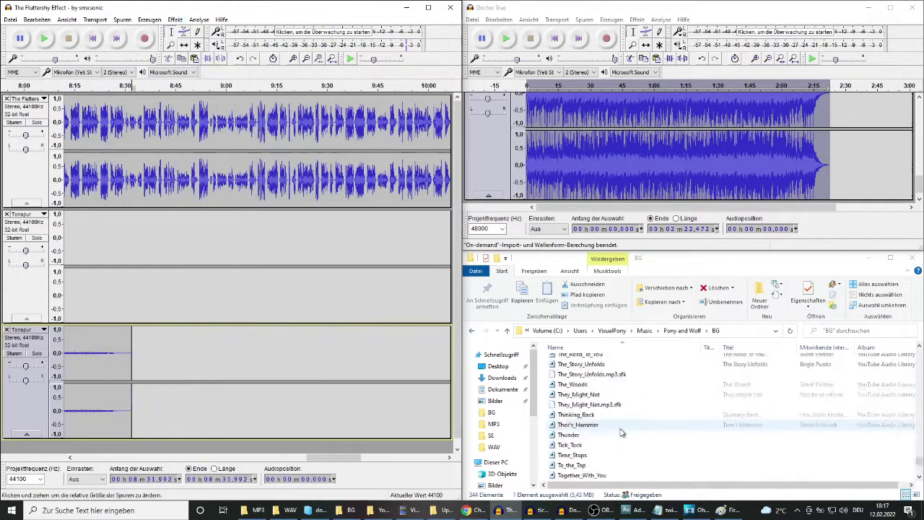
left_click(602, 377)
key("d")
scroll(706, 433, "down", 3)
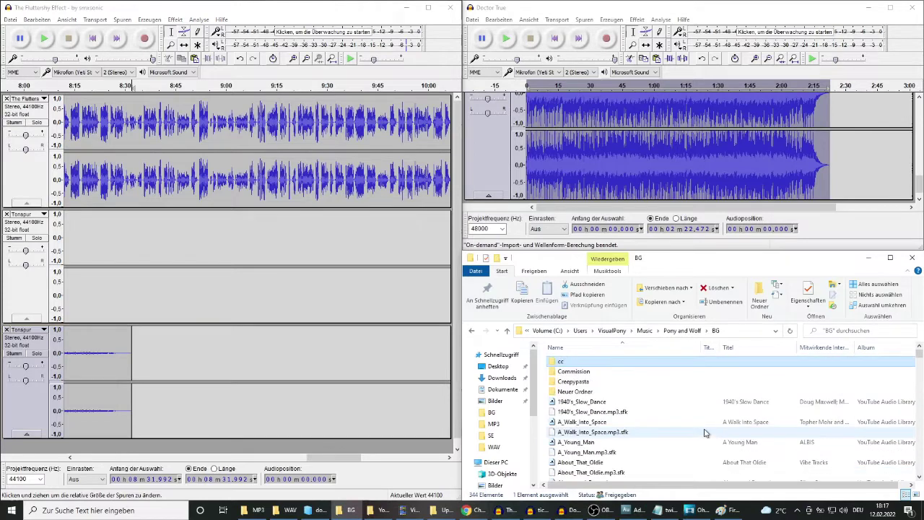
key("c")
scroll(613, 412, "down", 1)
scroll(613, 446, "down", 2)
double_click(613, 445)
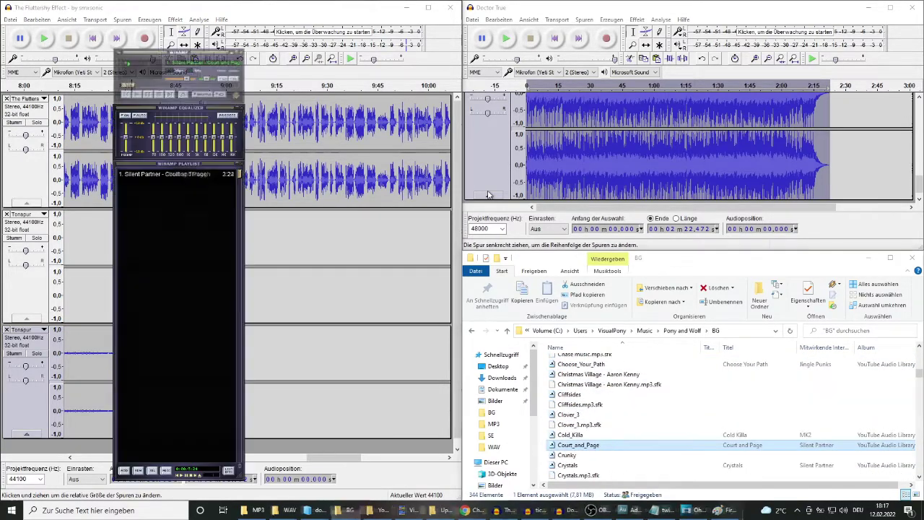
left_click(240, 53)
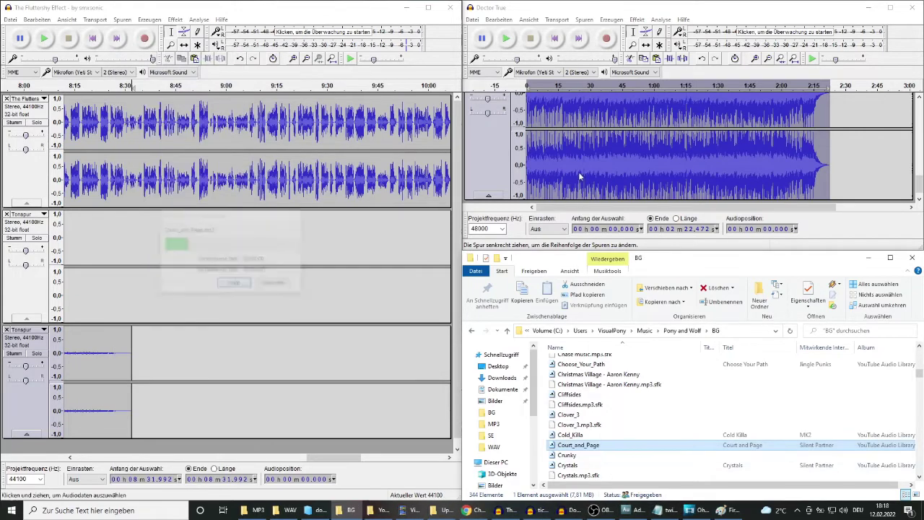
- Paste Court_and_Page onto the third track at 8:31.992, normalize it and play the transition from 8:19.438
left_click(192, 9)
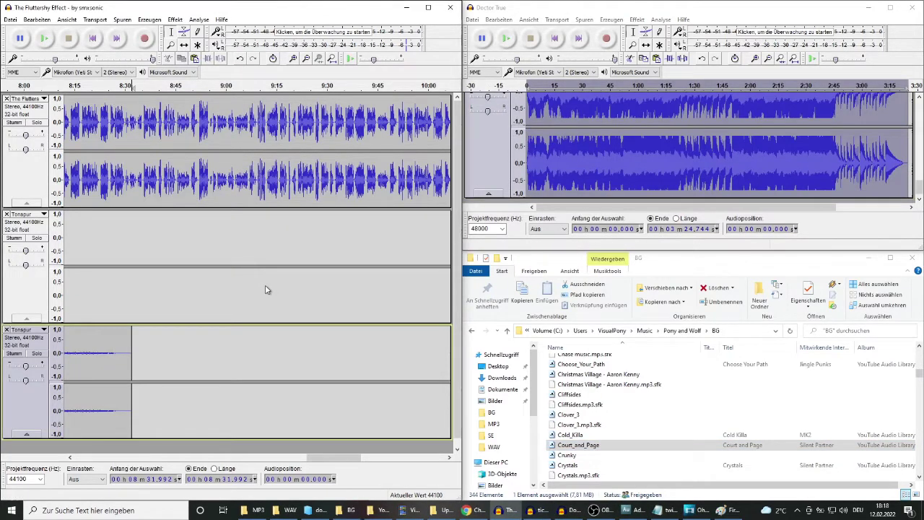
key("ctrl+v")
left_click(175, 19)
left_click(296, 219)
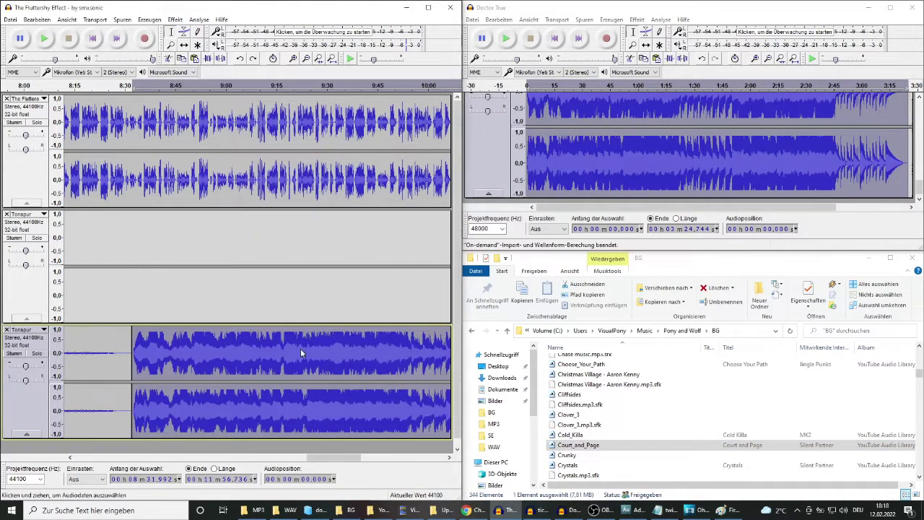
key("Return")
left_click(90, 367)
key("space")
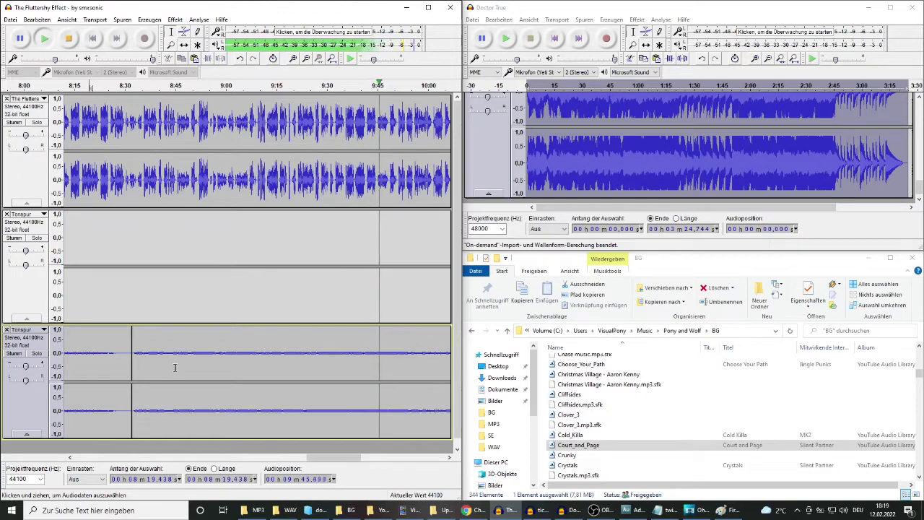
- End the Court_and_Page music at about 10:50 with a fade-out and play the mix from 10:20.410
scroll(175, 366, "right", 5)
left_click(195, 347)
left_click_drag(201, 347, 176, 346)
left_click(175, 20)
left_click(235, 449)
left_click(97, 345)
key("space")
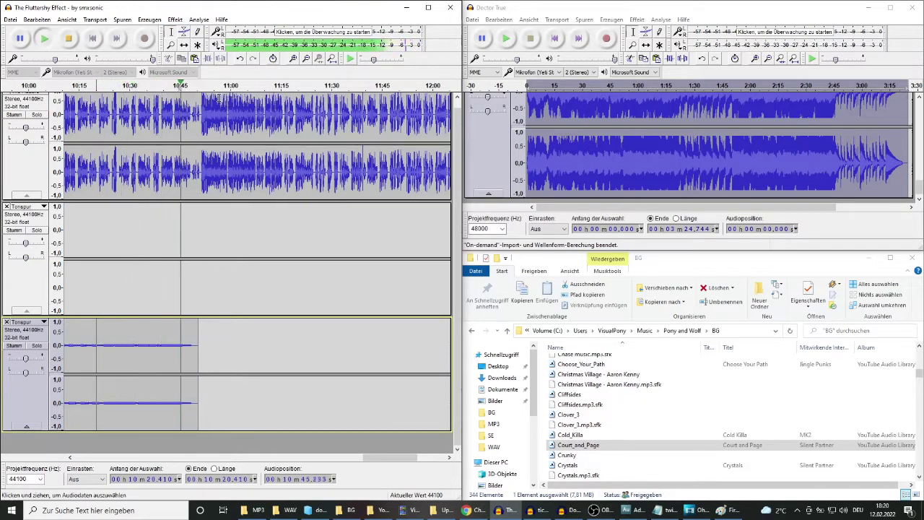
key("space")
- Export the finished mix as an MP3 file into the MP3 folder with the existing metadata
key("ctrl+shift+e")
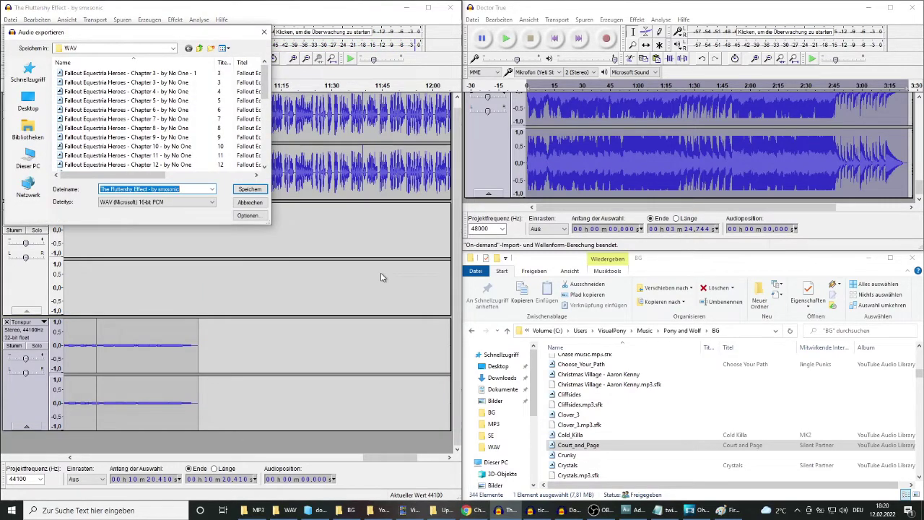
left_click(199, 47)
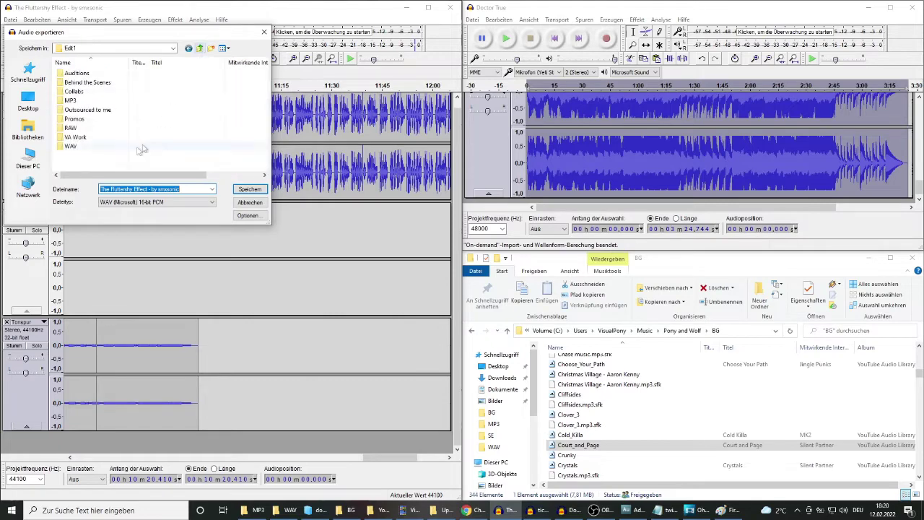
double_click(87, 146)
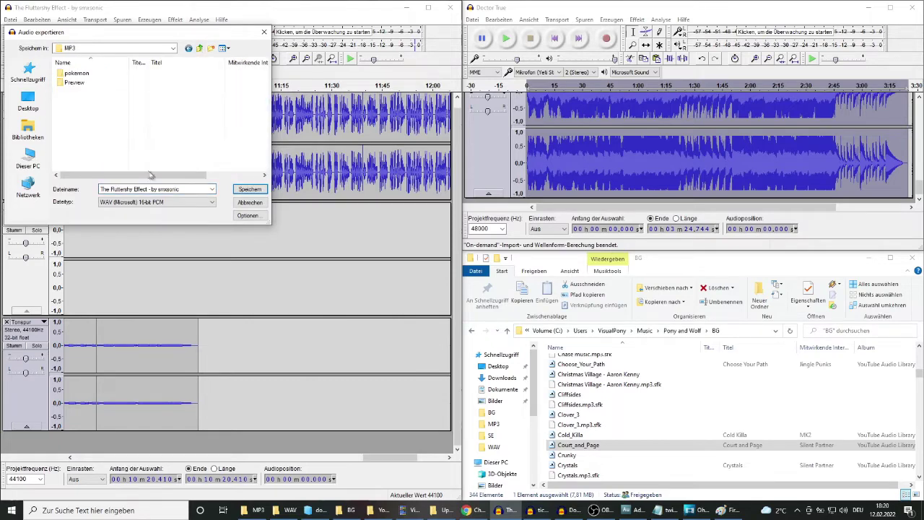
left_click(212, 202)
left_click(166, 236)
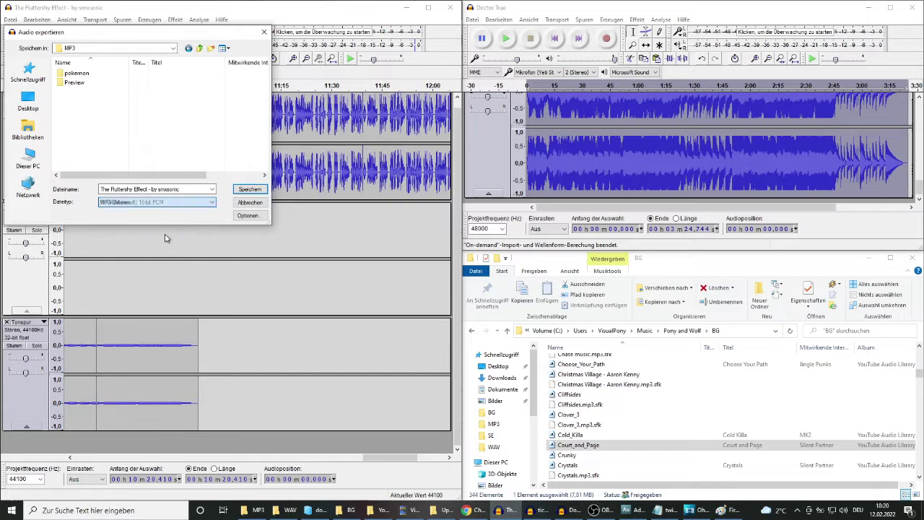
left_click(249, 189)
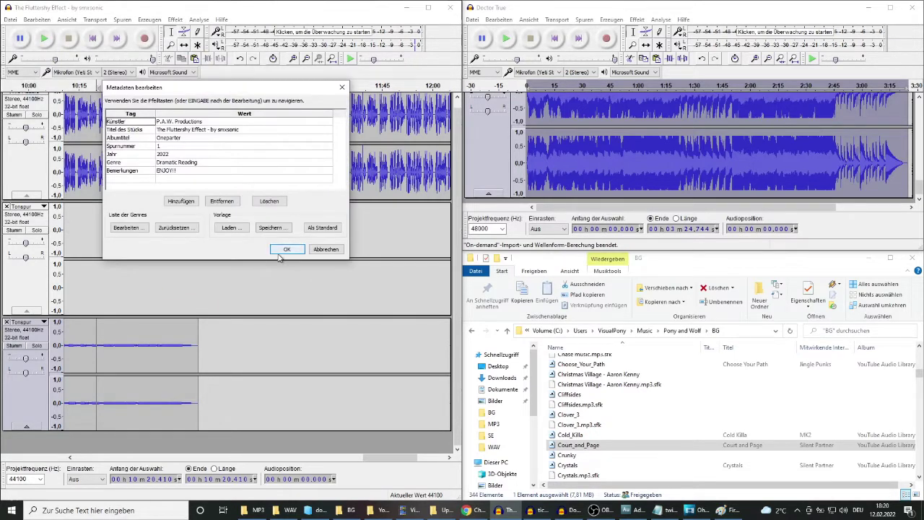
left_click(278, 250)
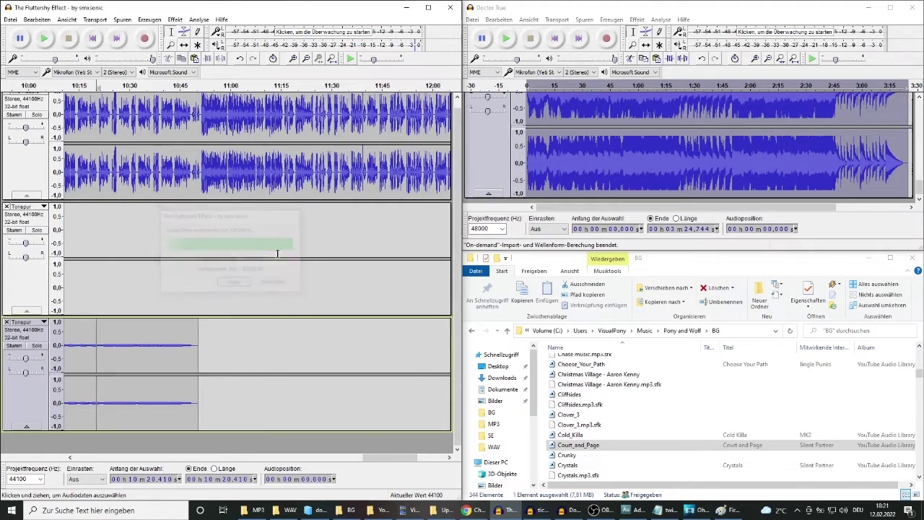
- Close the Doctor True and ticking-clock projects without saving their changes
left_click(912, 8)
left_click(490, 287)
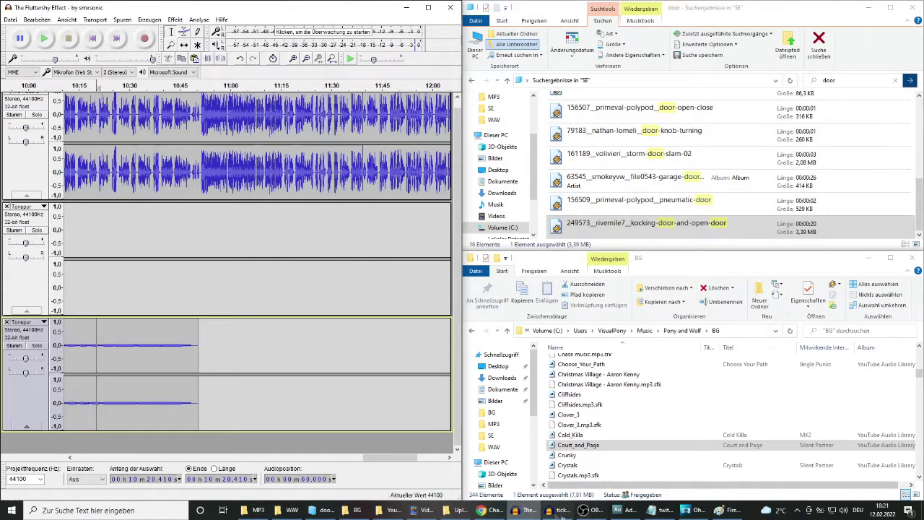
left_click(563, 509)
left_click(911, 259)
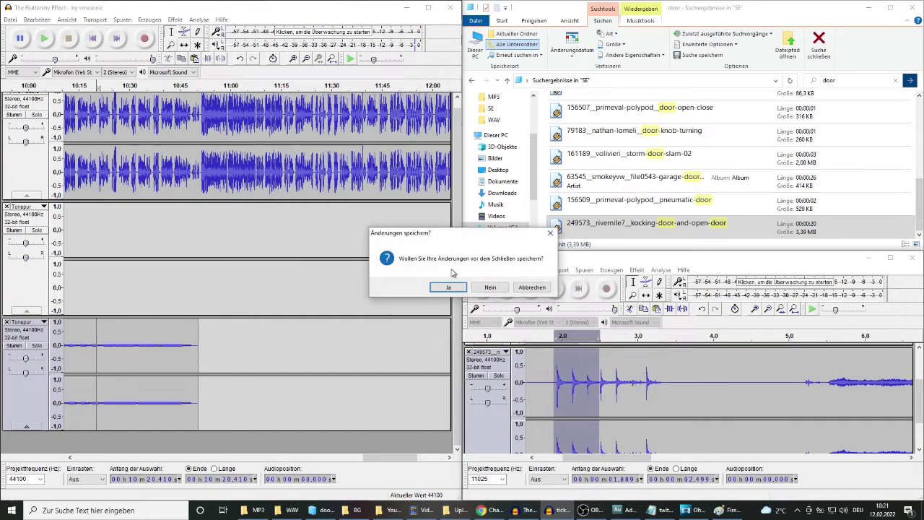
left_click(484, 289)
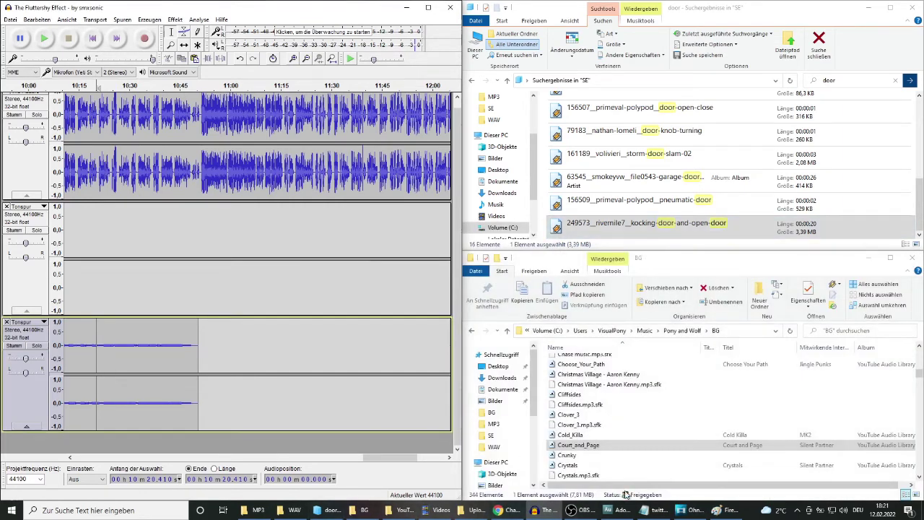
left_click(510, 511)
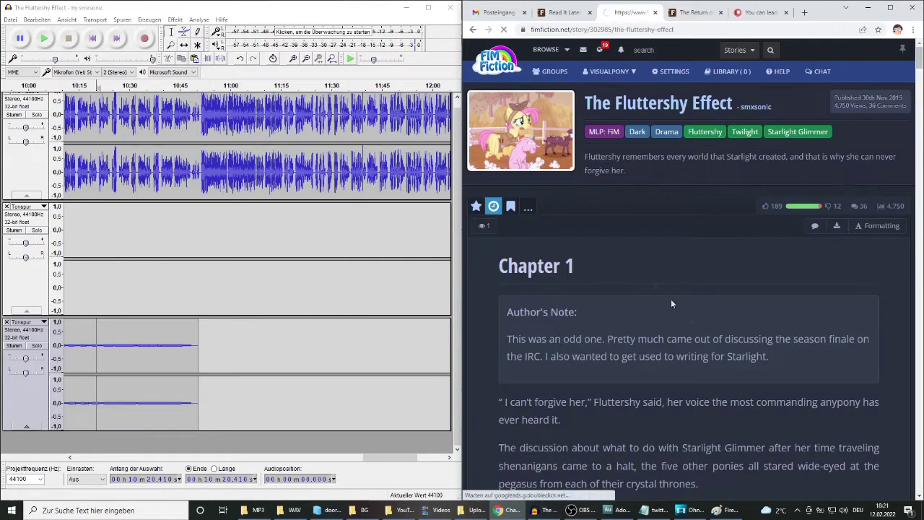
left_click(521, 301)
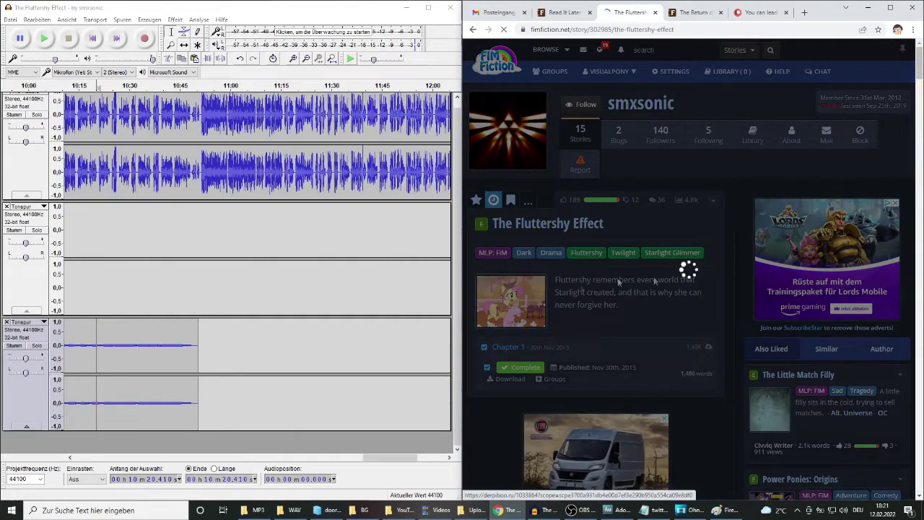
right_click(702, 246)
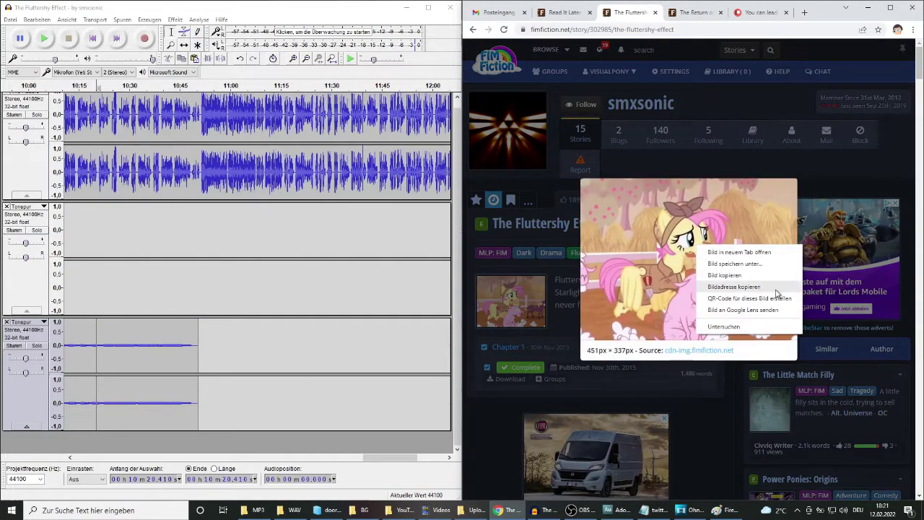
left_click(764, 265)
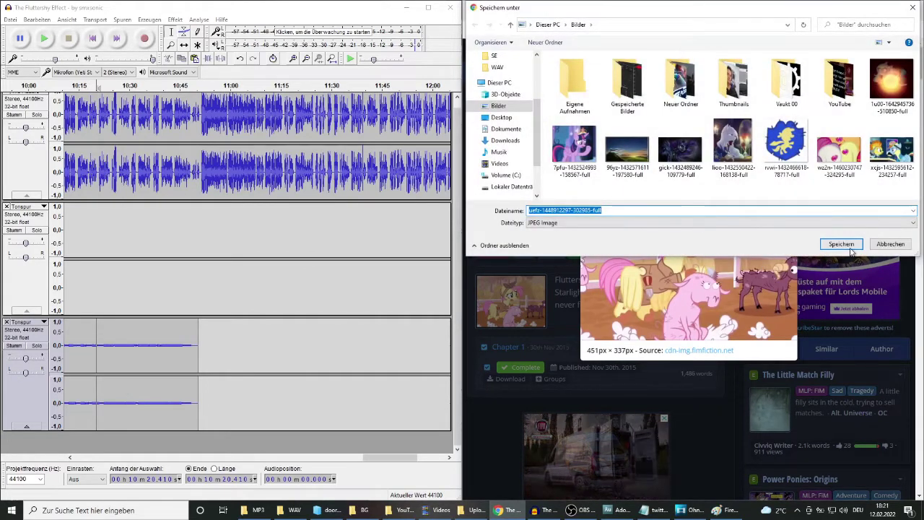
left_click(841, 243)
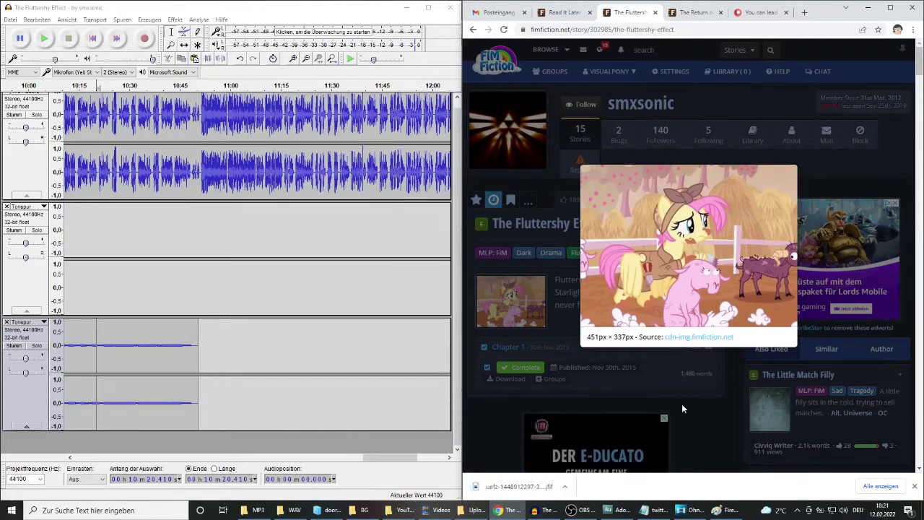
left_click(735, 401)
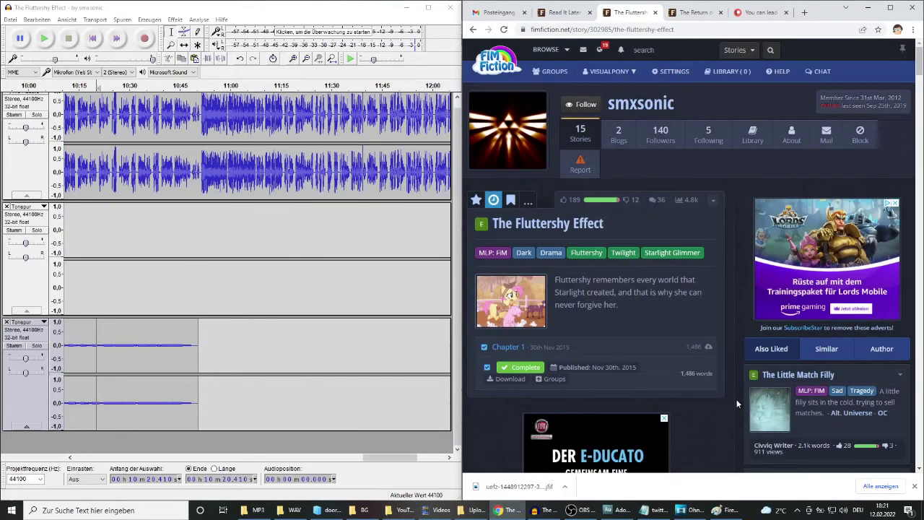
- Create a new audio post on the VisualPony Patreon page
left_click(758, 12)
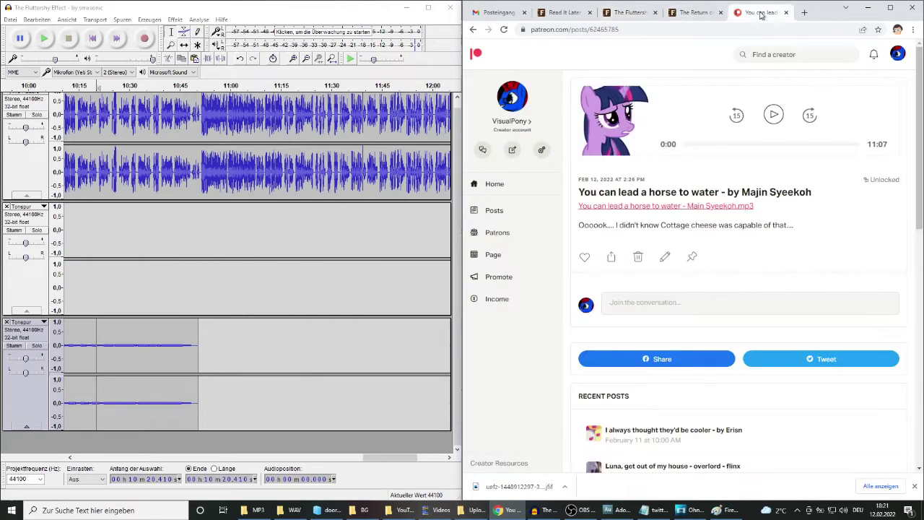
left_click(538, 211)
left_click(506, 228)
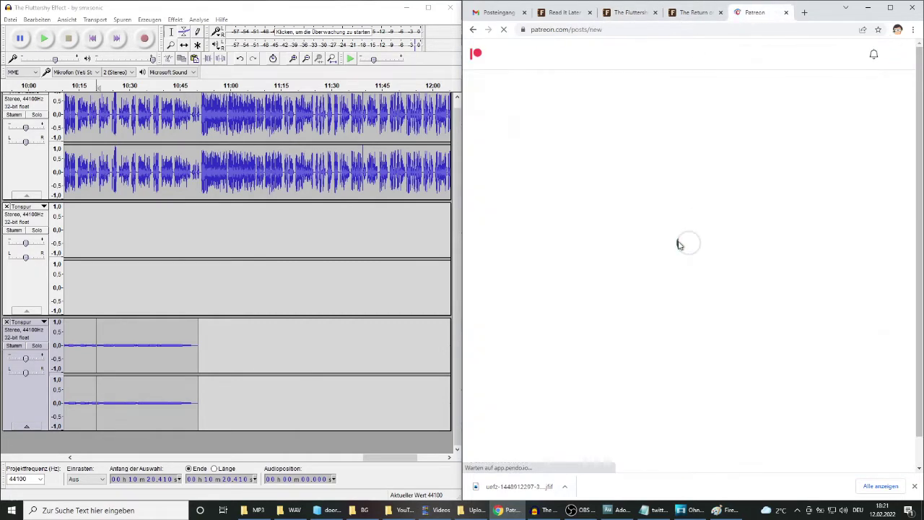
left_click(739, 202)
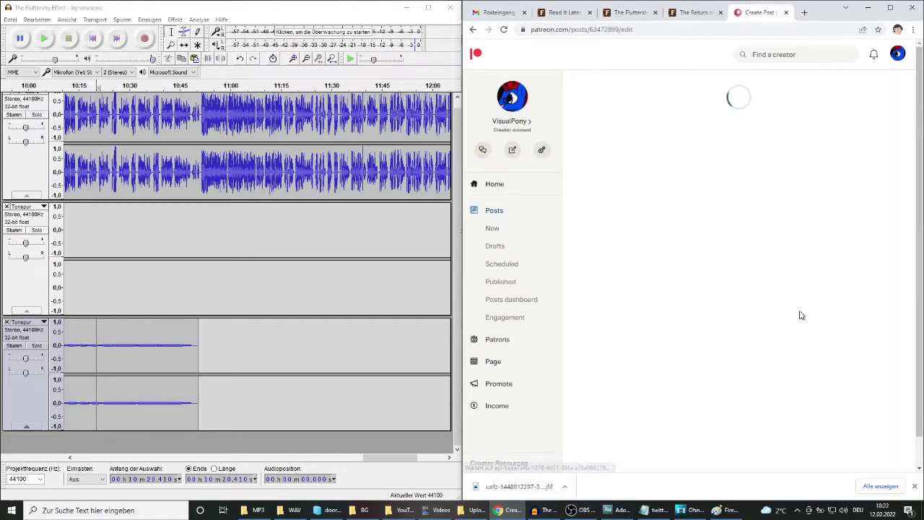
left_click(792, 205)
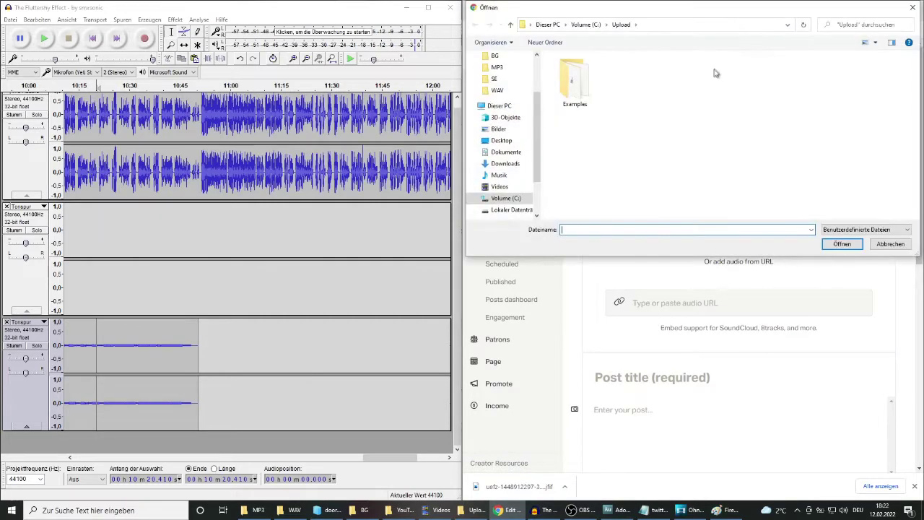
scroll(506, 86, "up", 2)
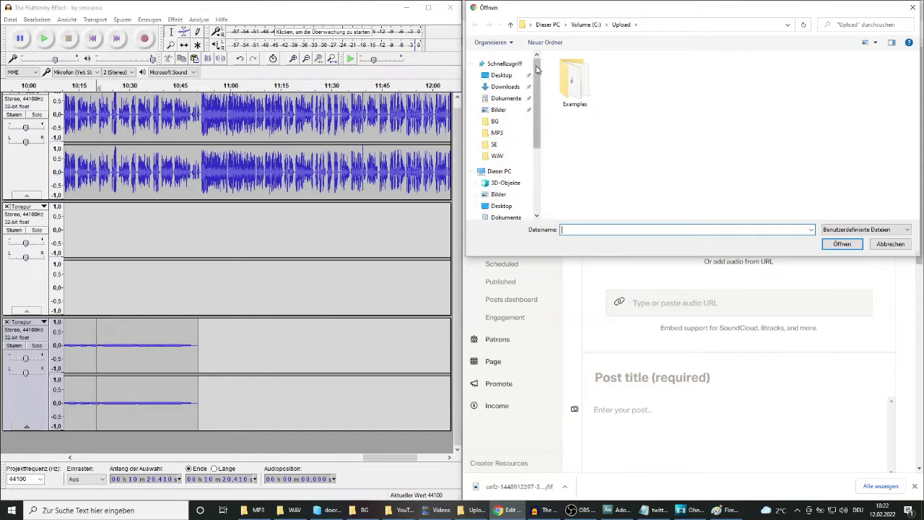
left_click(509, 110)
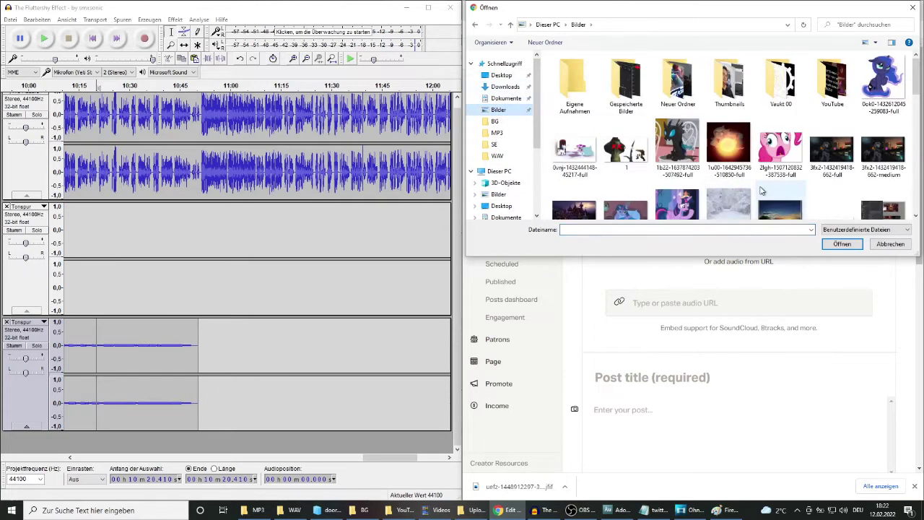
scroll(779, 192, "down", 1)
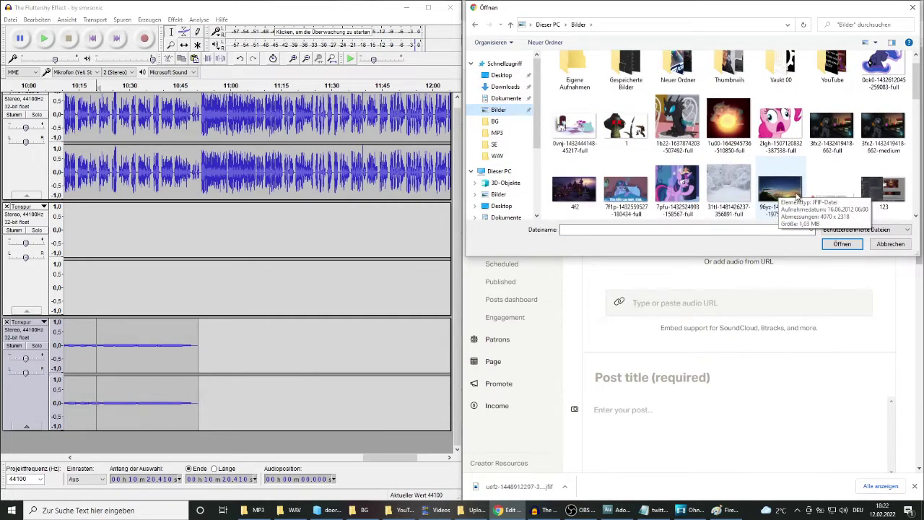
scroll(801, 192, "down", 3)
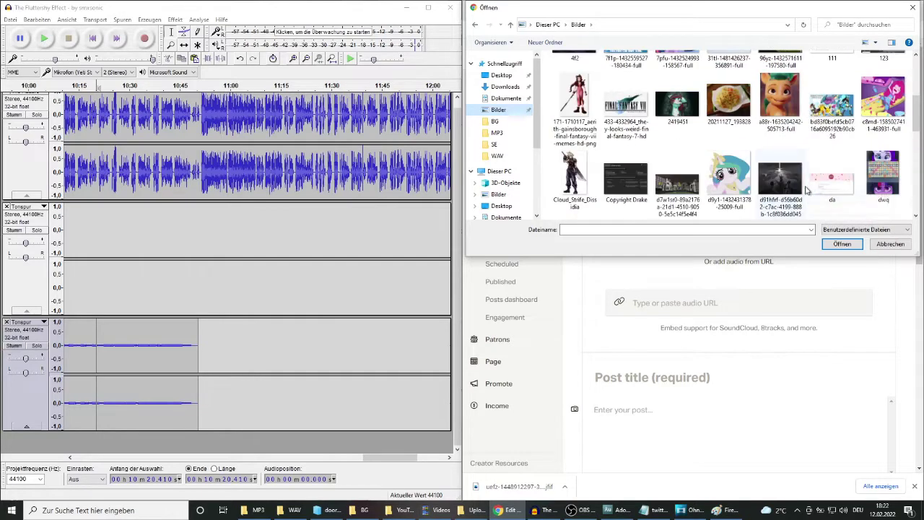
scroll(808, 189, "down", 3)
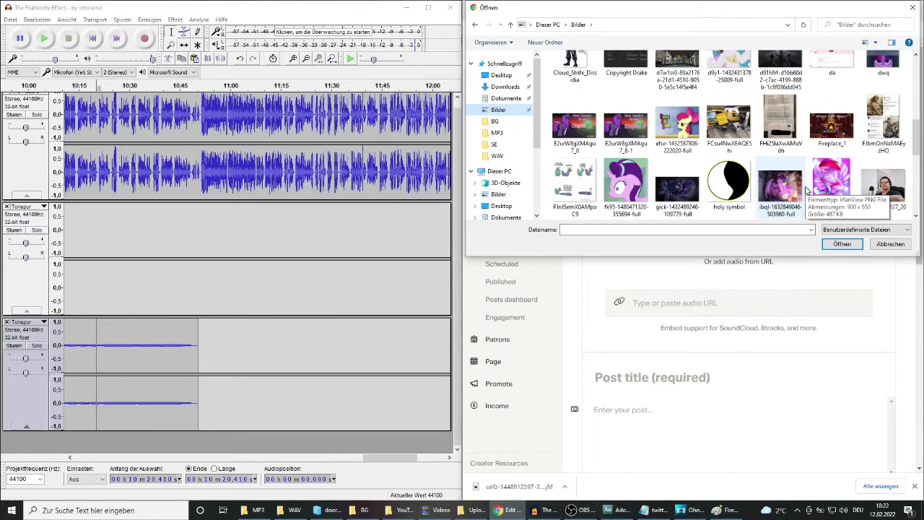
scroll(807, 189, "down", 3)
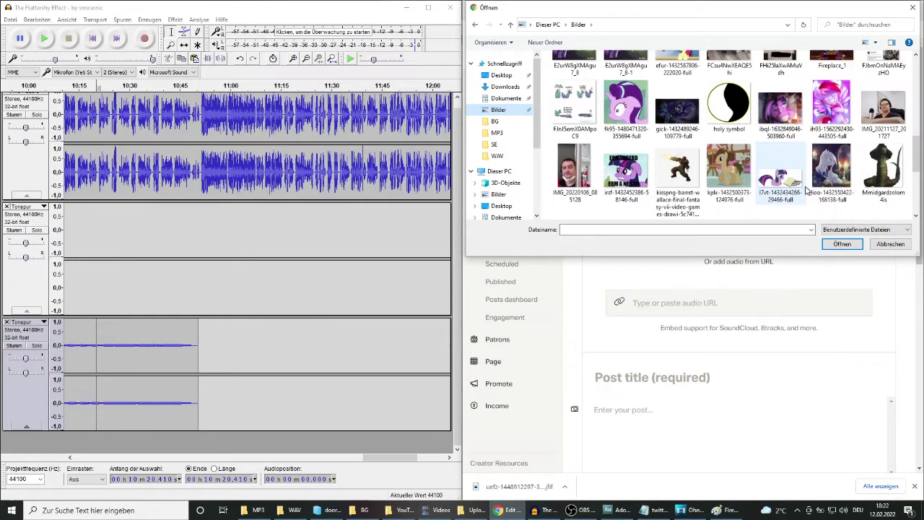
scroll(807, 189, "down", 4)
left_click(773, 107)
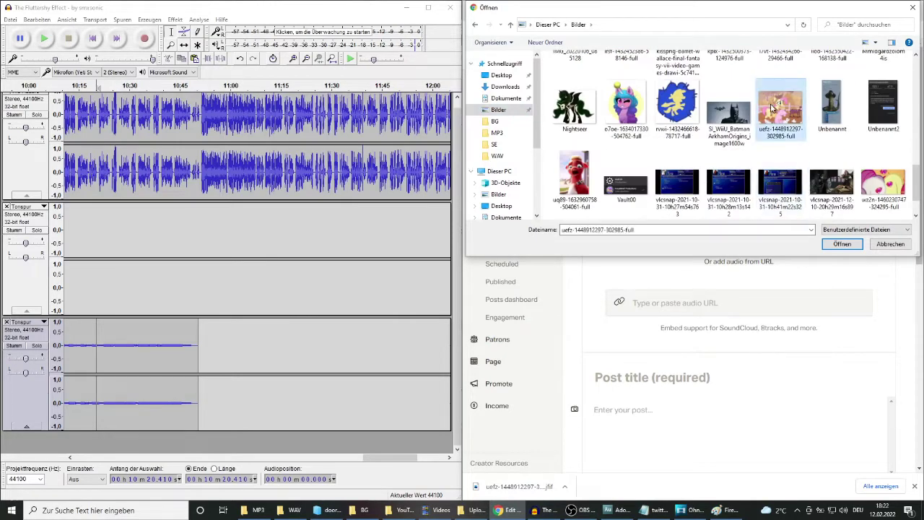
double_click(771, 107)
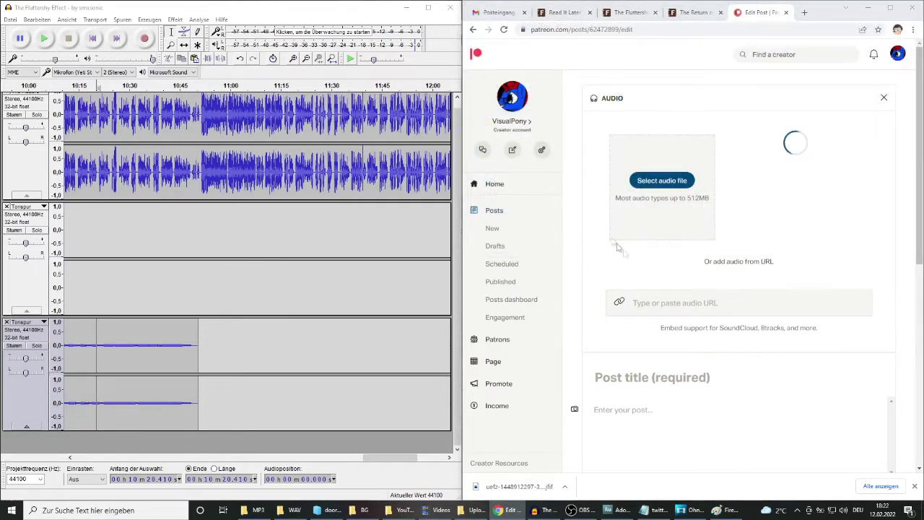
- Upload "The Fluttershy Effect - by smxsonic" from the MP3 folder as the post's audio file
left_click(660, 182)
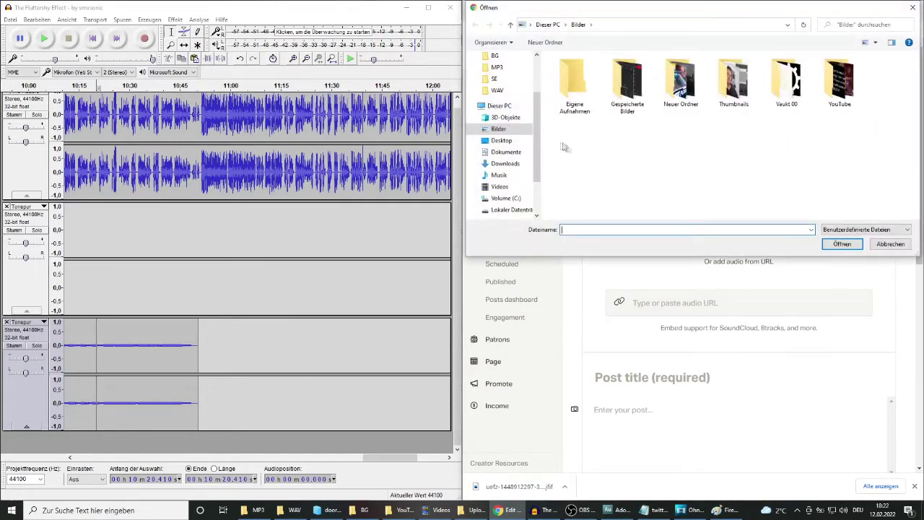
left_click(505, 68)
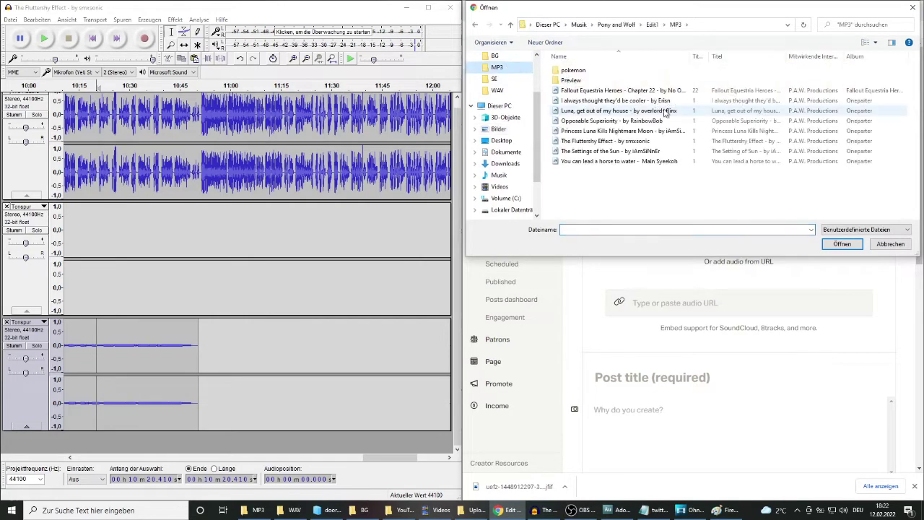
double_click(641, 141)
- Title the post "The Fluttershy Effect - by smxsonic"
left_click(715, 335)
type("The Fluttershy Effect - ")
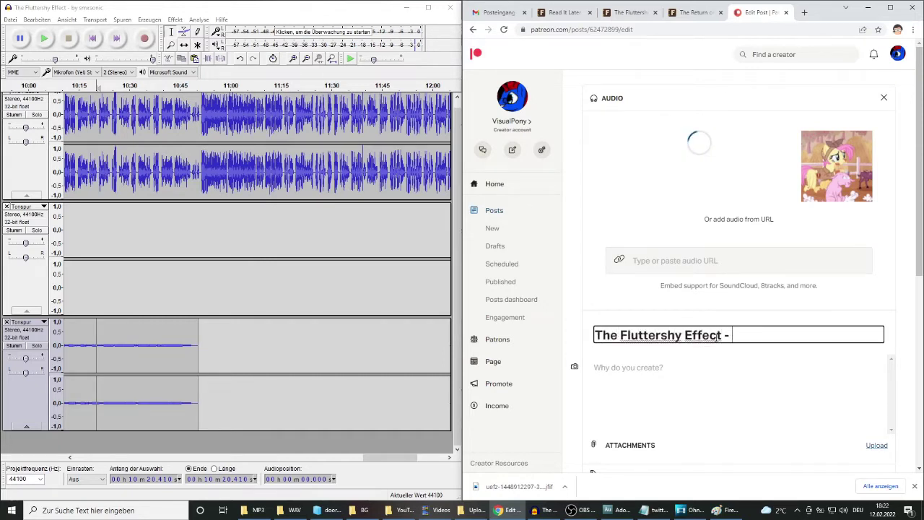
type("by smxsonic")
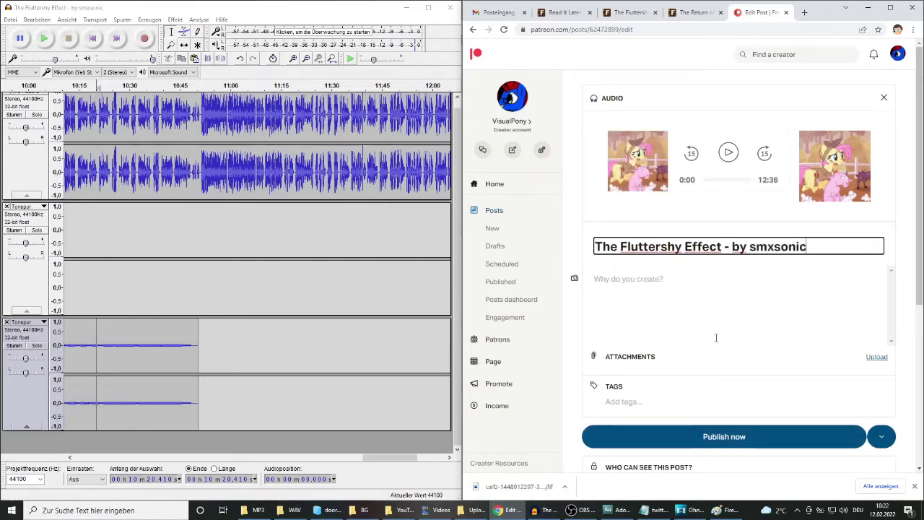
- Enter the post text "This was the most horrifying story I have ever read, even though it was not a horror story.... Wow.... just wow...."
key("Tab")
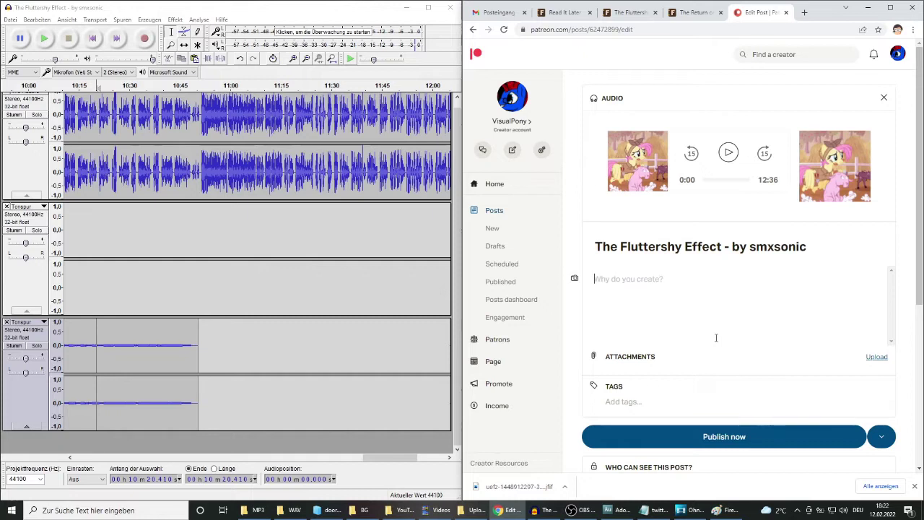
type("This was the most horri")
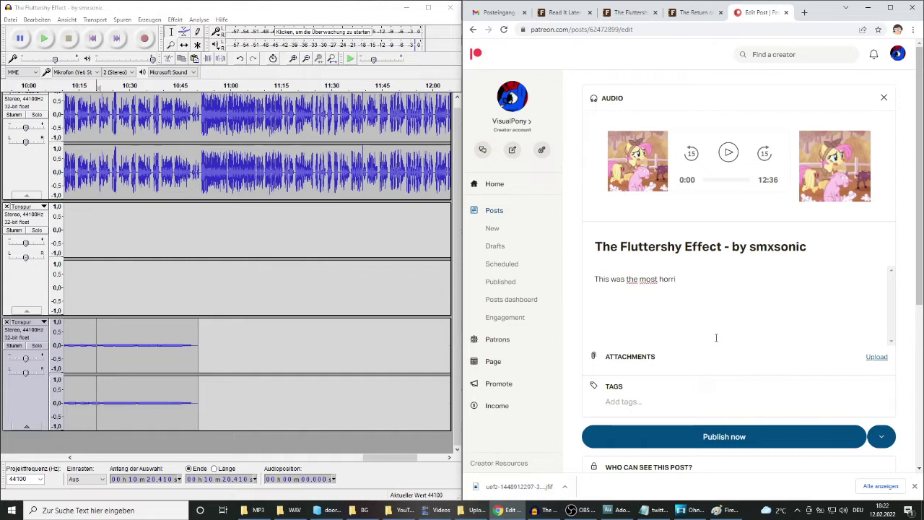
type("fying ")
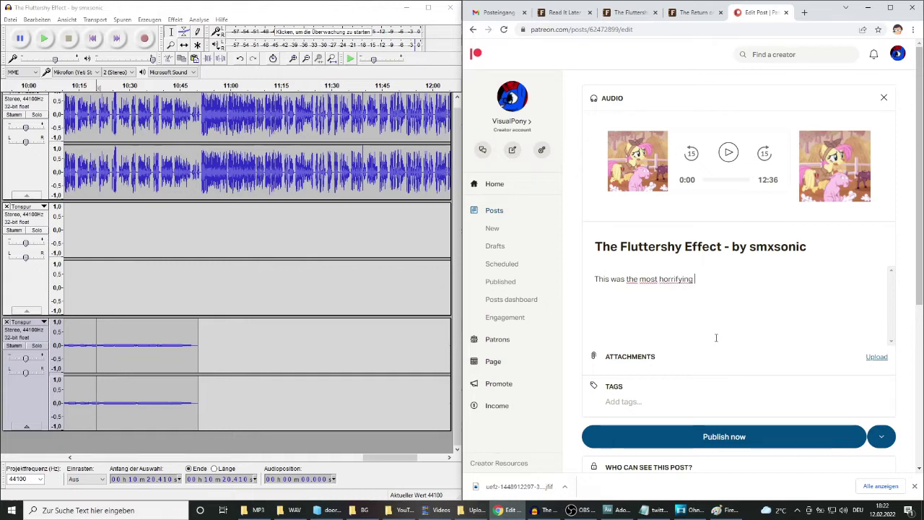
type("story I have ever read,")
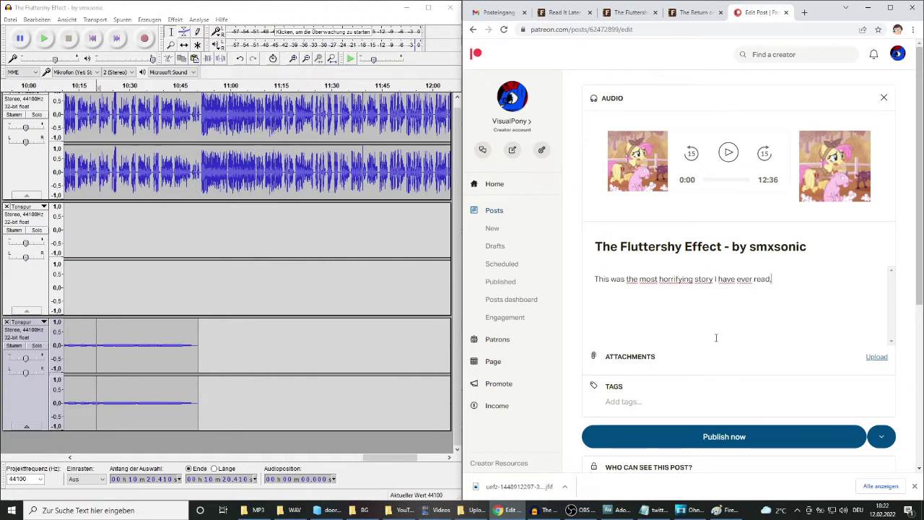
type(" even though it was not a ")
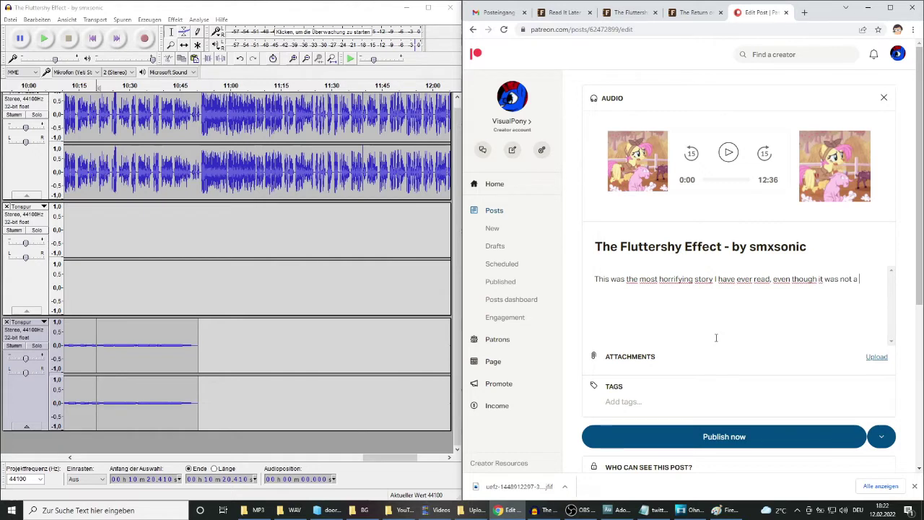
type("horror story... ")
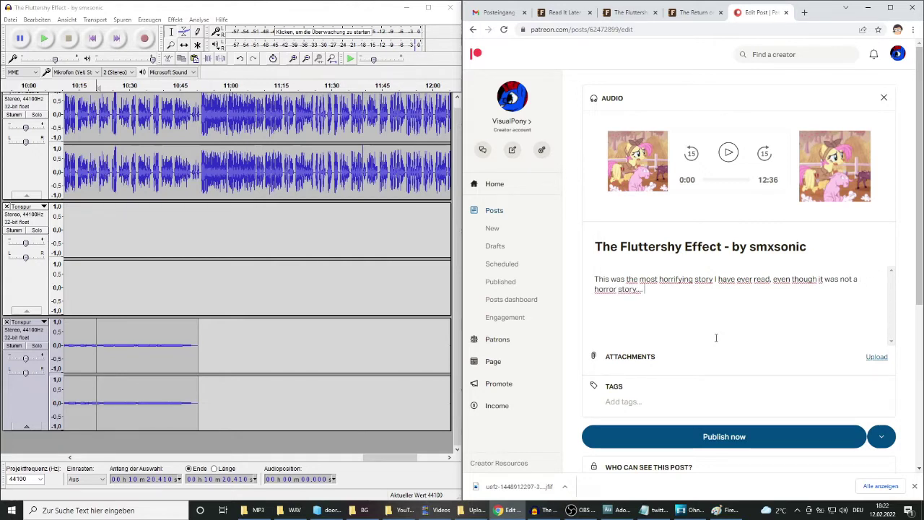
type("Wow.... just wow....")
- Add the public teaser text "Unforgiving Flutters? What is going on?" and publish the post
scroll(729, 350, "down", 4)
left_click(753, 374)
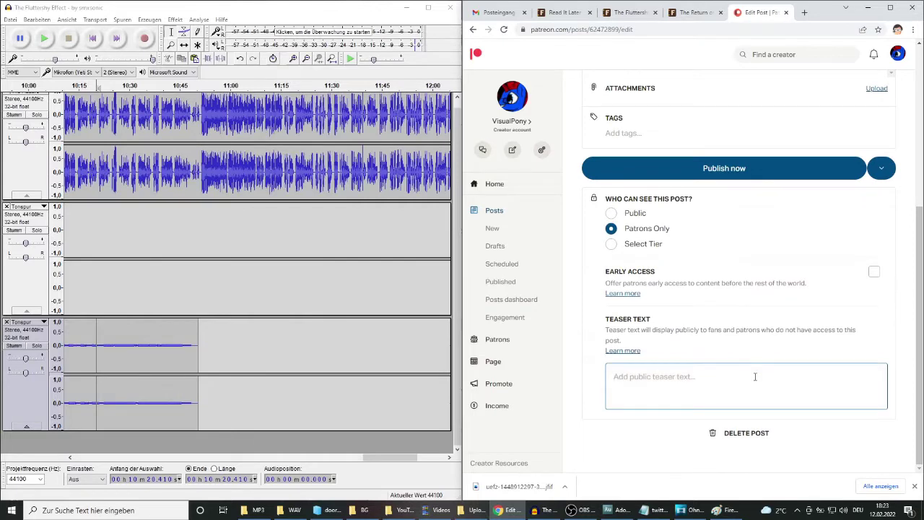
type("Un")
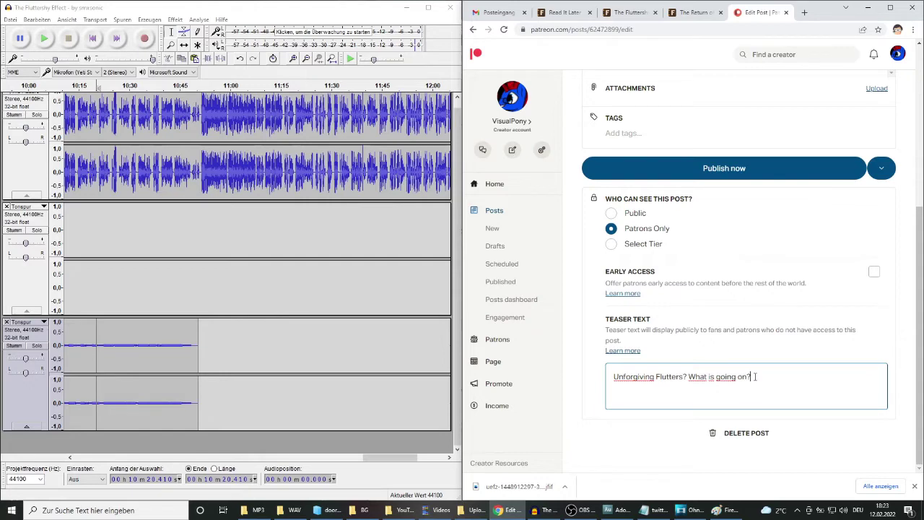
left_click(732, 171)
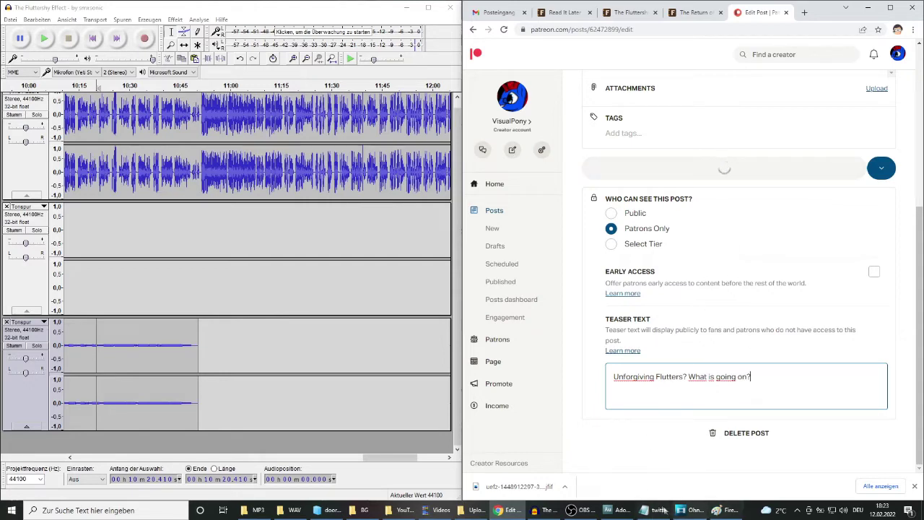
- Switch to the twitter text file in the Editor and copy all of its hashtags
key("alt+Tab")
key("ctrl+a")
key("ctrl+c")
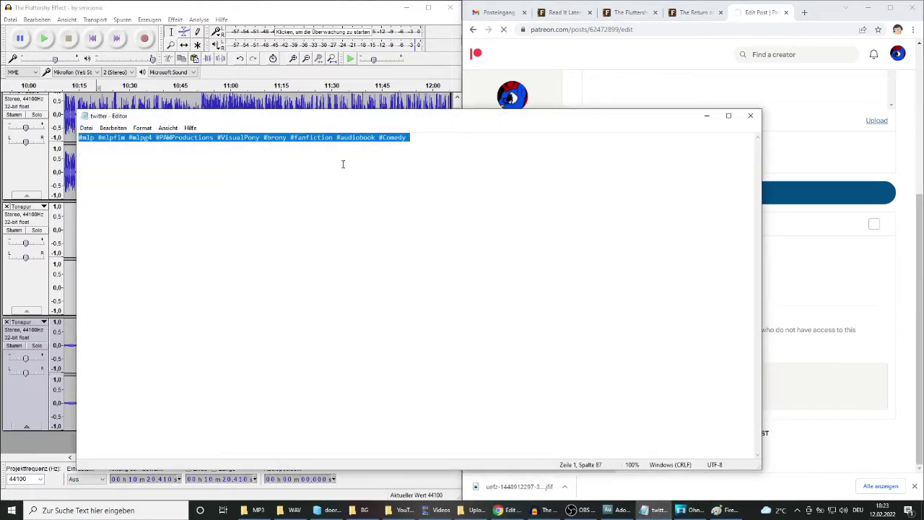
- Return to Chrome, tweet the published Patreon post with the copied hashtags added, and close the Twitter window
key("alt+Tab")
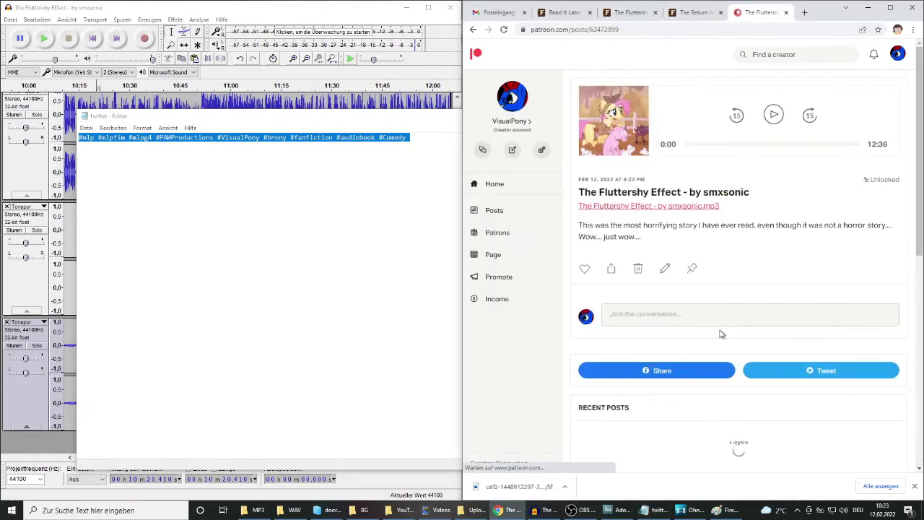
left_click(797, 374)
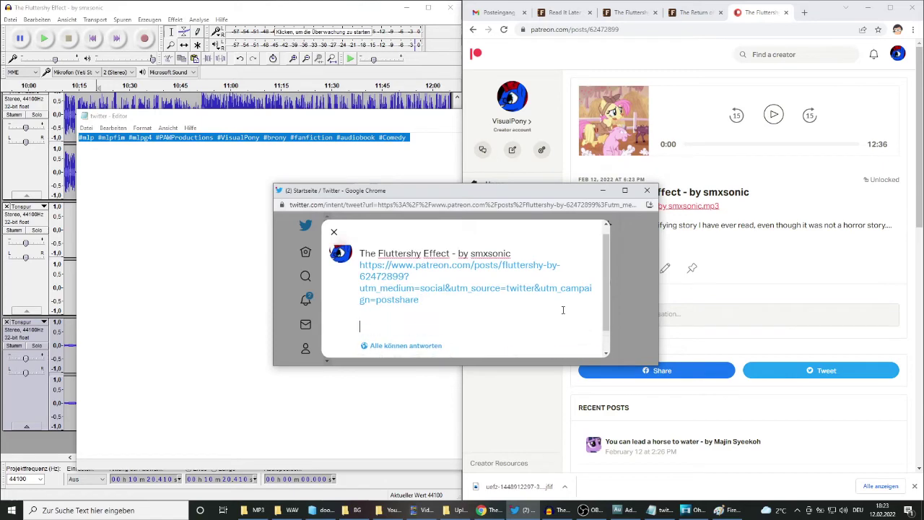
key("ctrl+v")
scroll(563, 310, "down", 1)
left_click(569, 346)
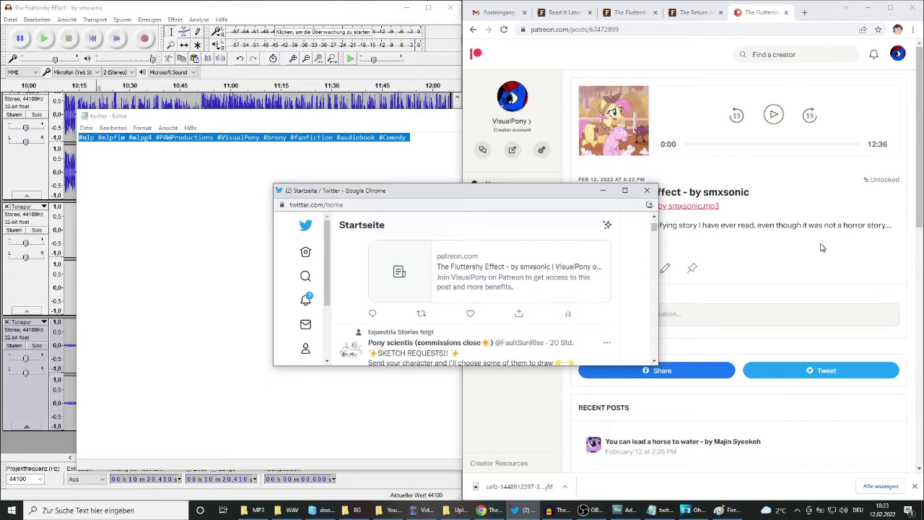
left_click(646, 190)
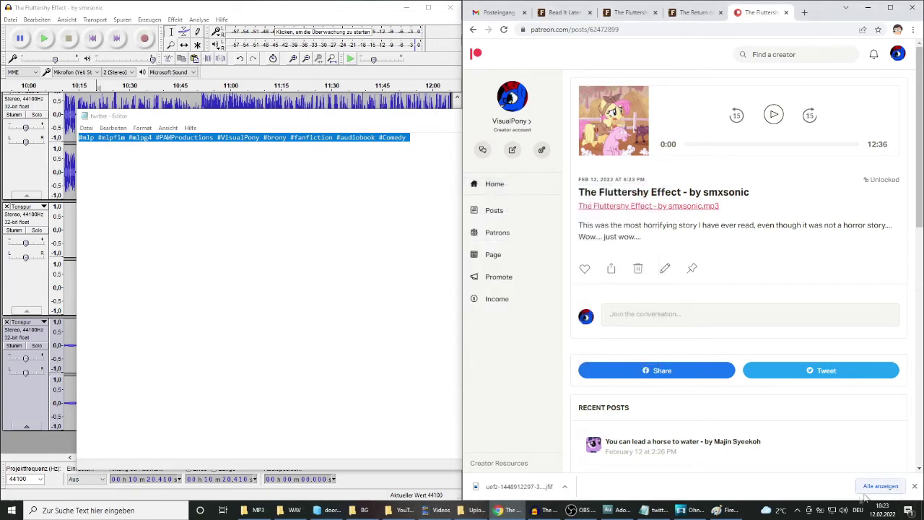